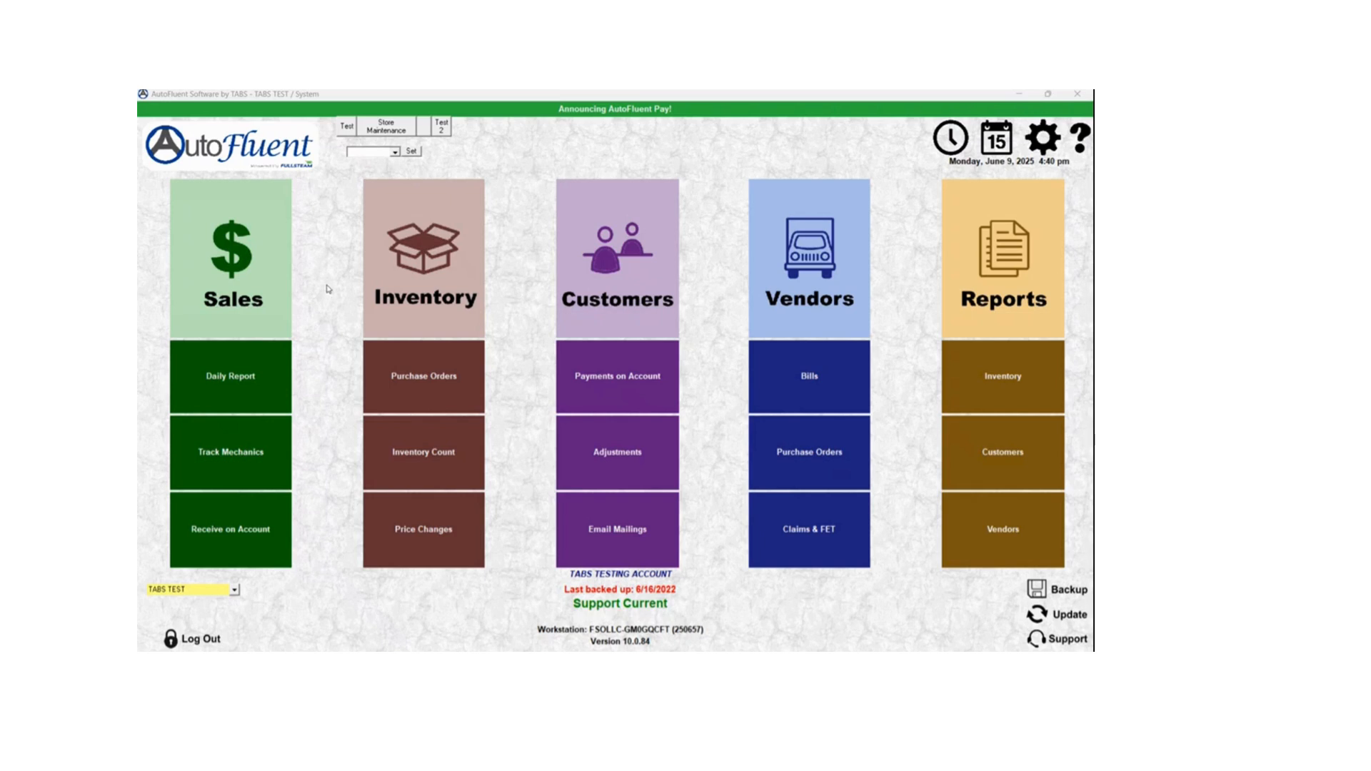
- Create a new workorder for the selected customer and enable the No Shop Supplies option
click(266, 266)
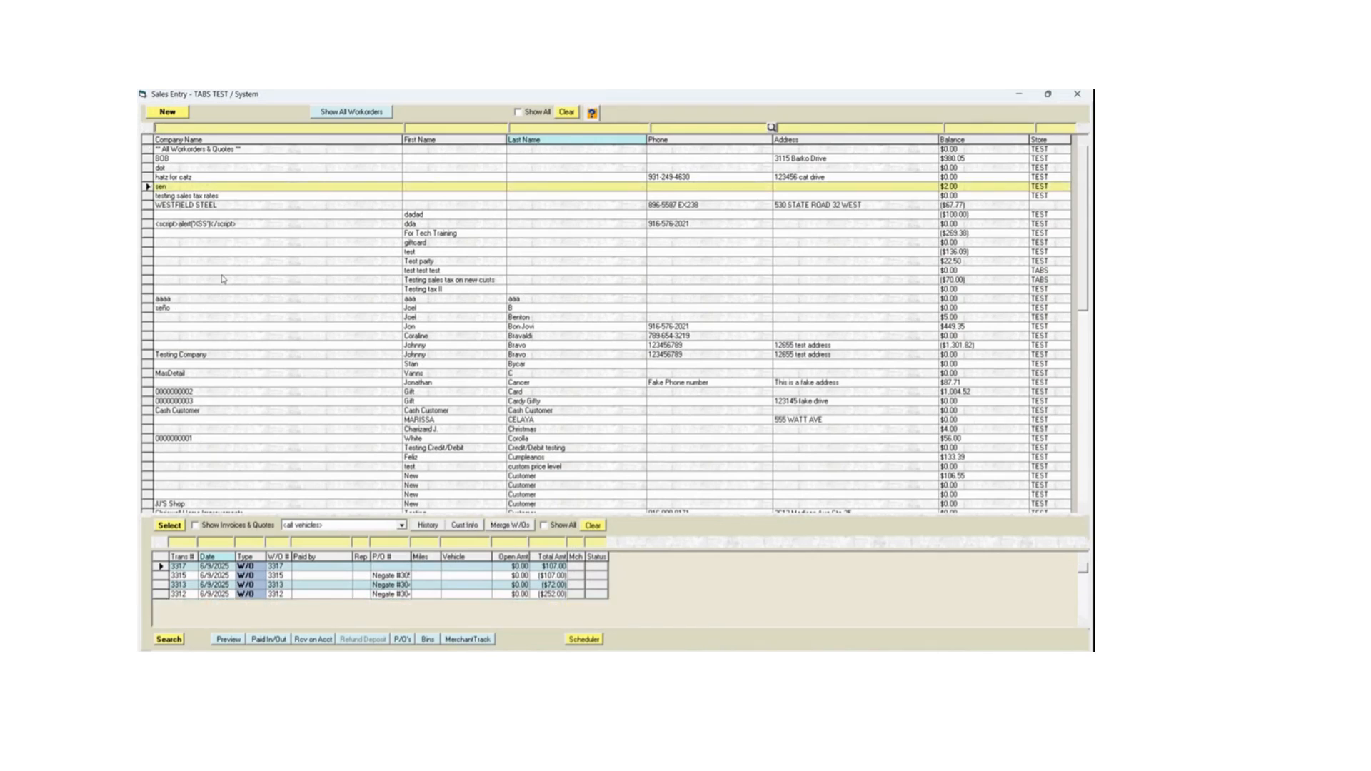
click(167, 111)
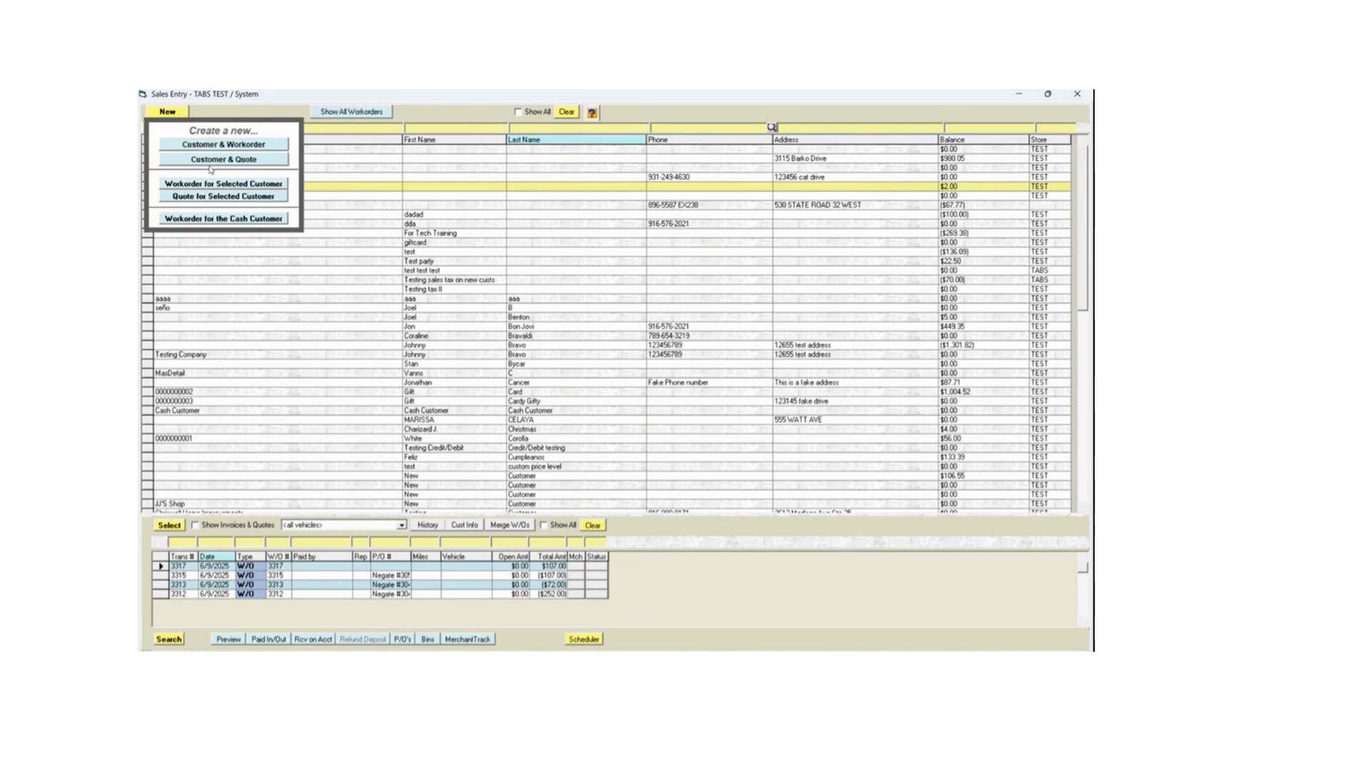
click(232, 184)
click(639, 424)
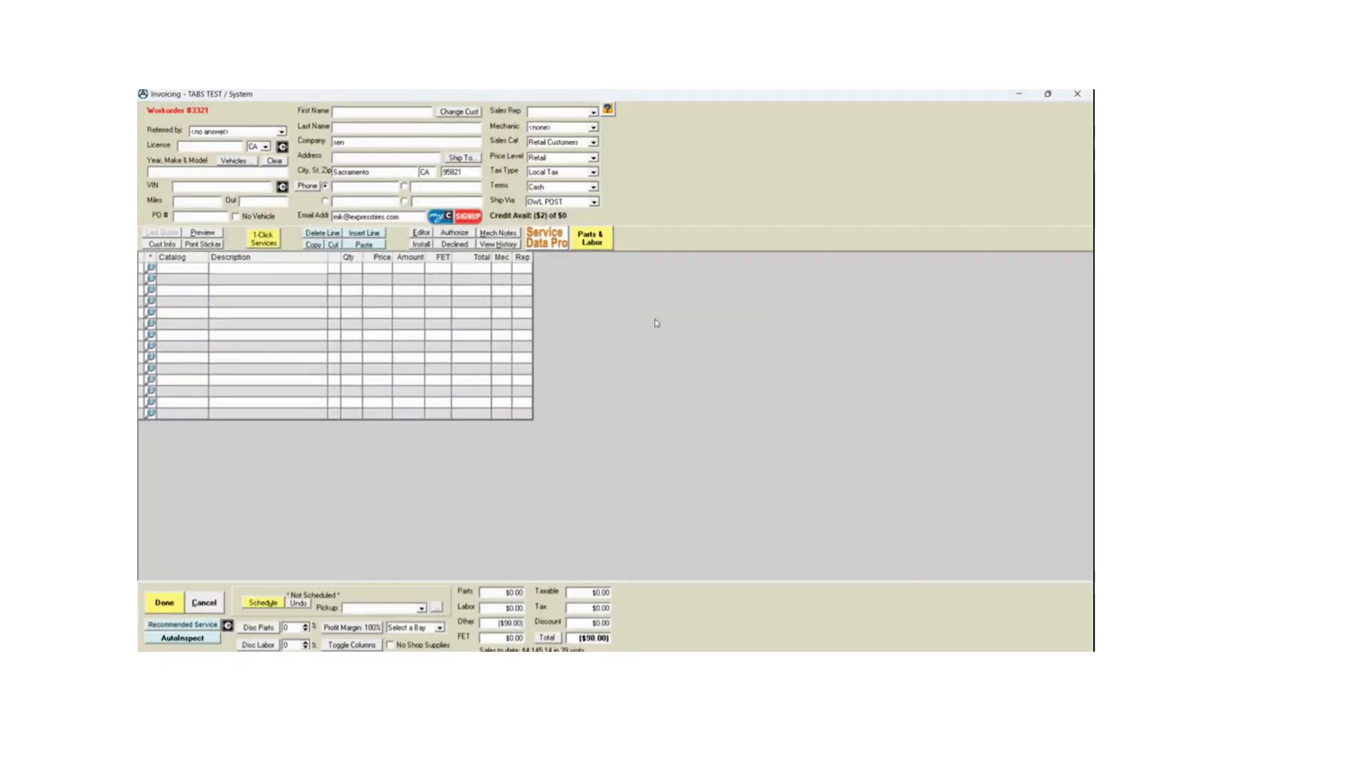
click(390, 645)
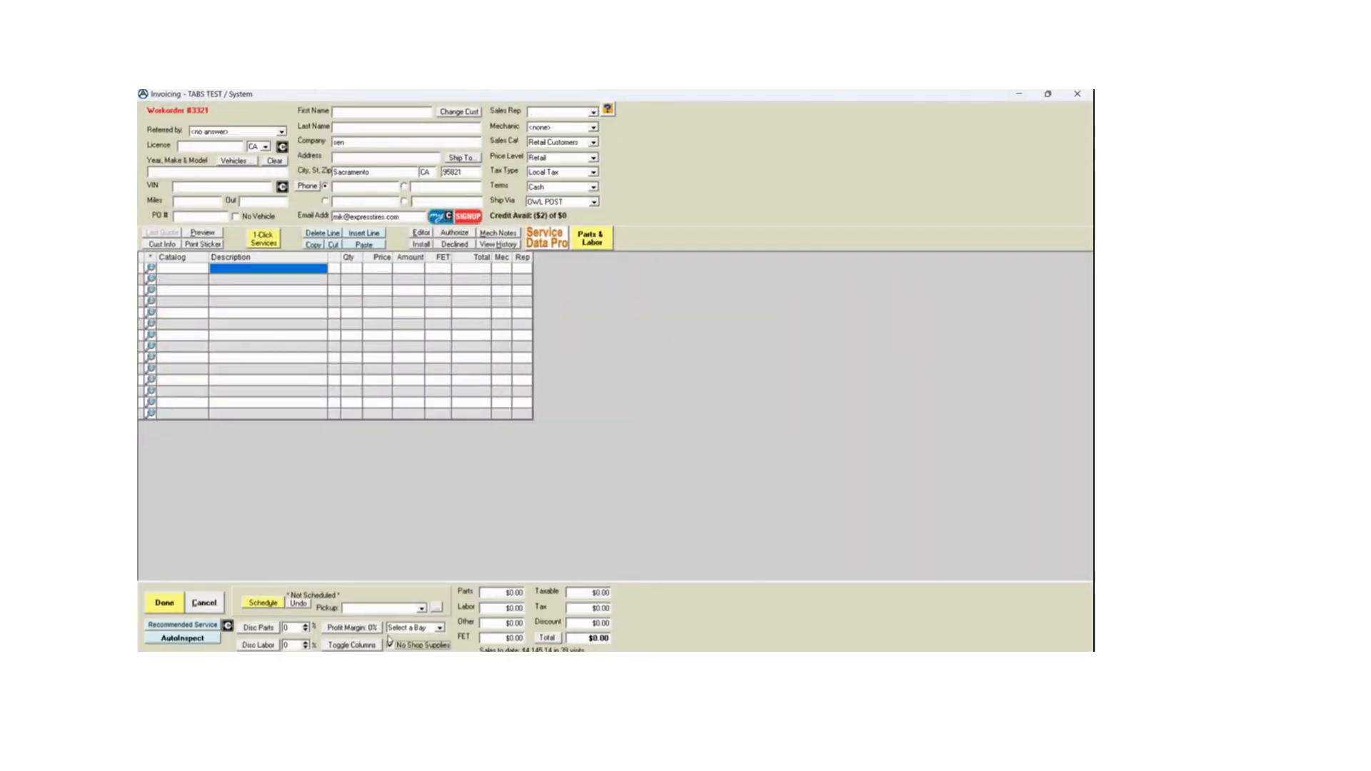
- Add a REFUND line to the workorder with quantity -1 and price 100
click(185, 278)
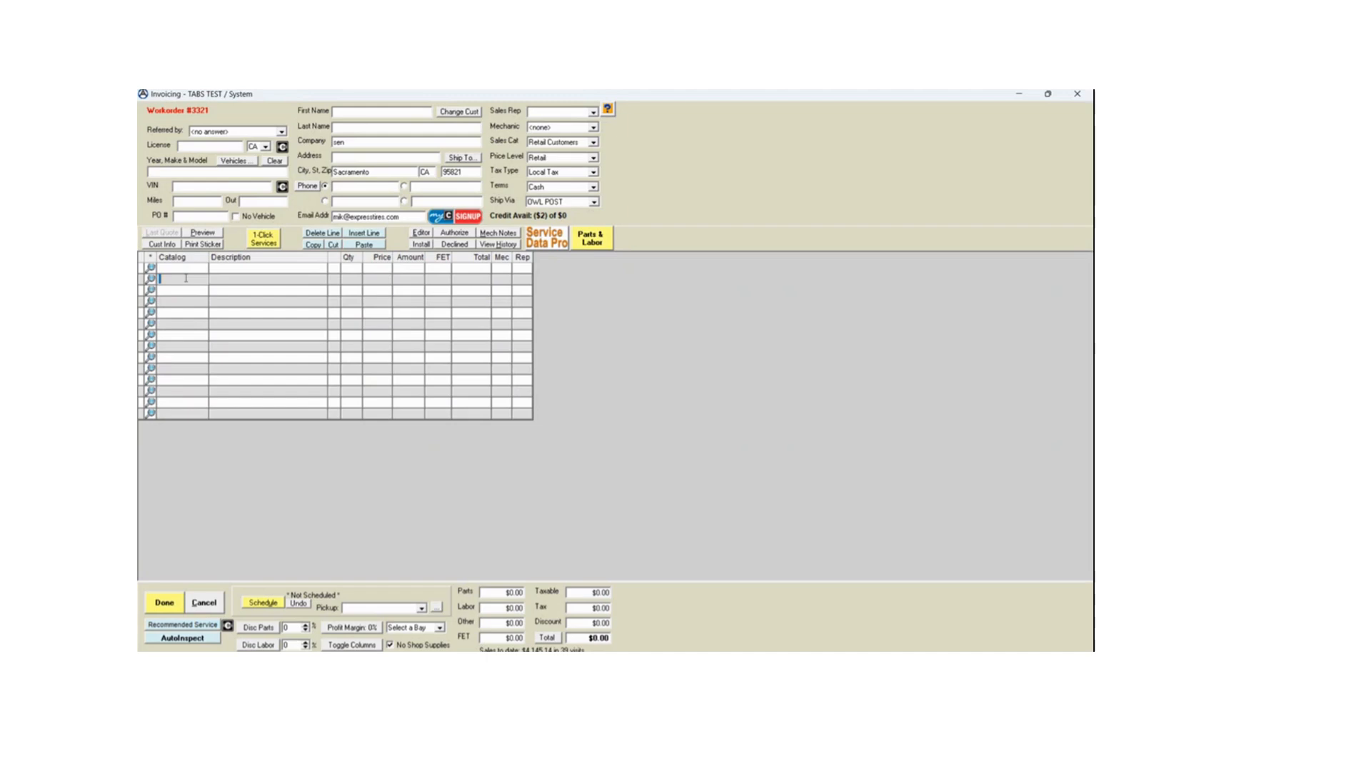
text(refund)
key(Return)
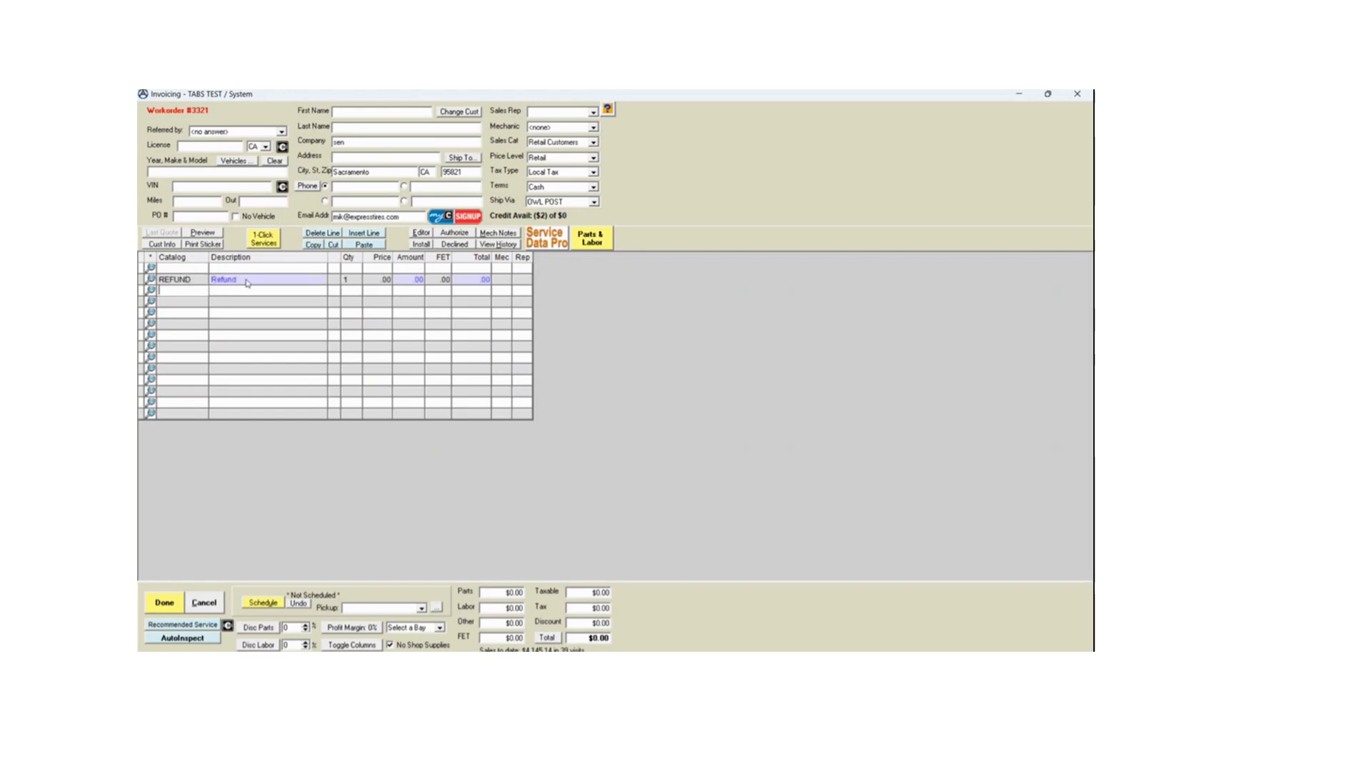
click(350, 283)
text(-1)
key(Tab)
text(100)
click(389, 335)
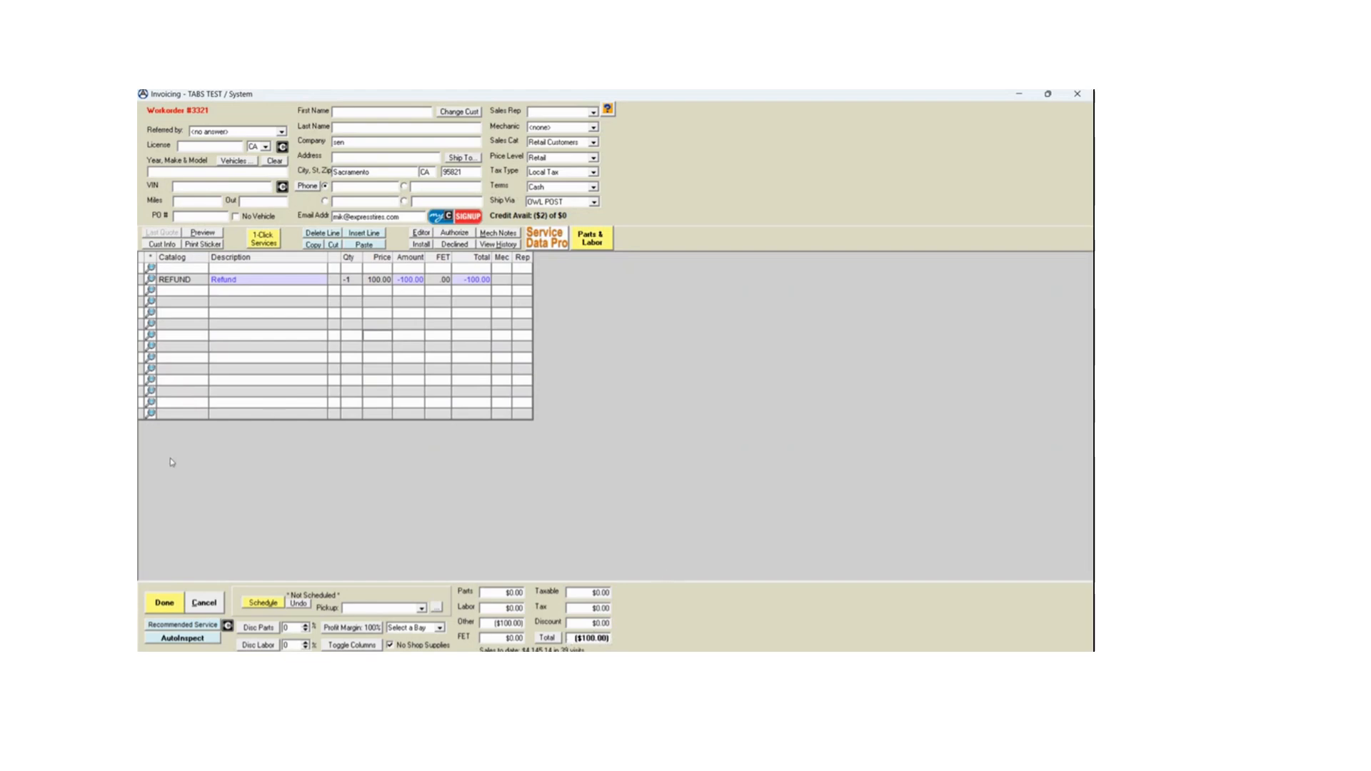
- Finalize the workorder as an invoice, apply the full amount to VISA-M/C and choose a refund to a card on file
click(174, 597)
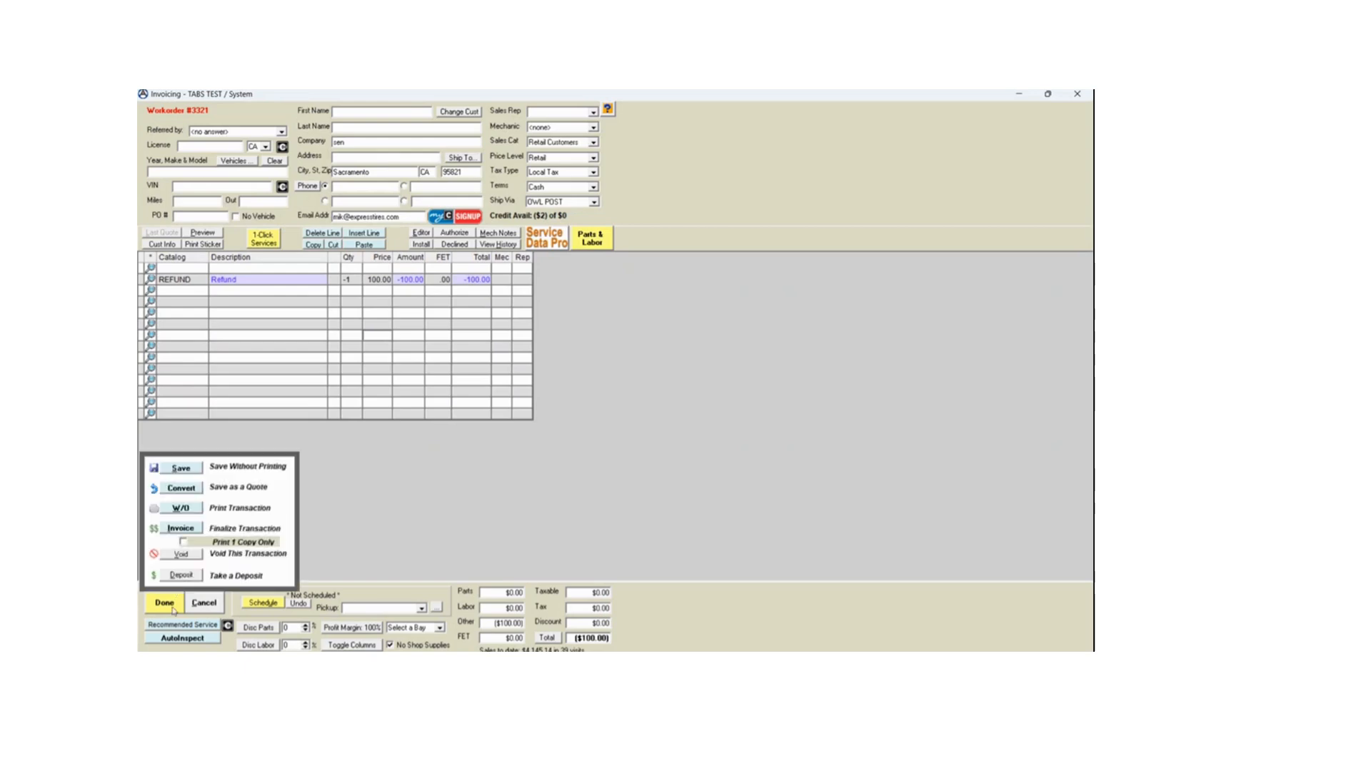
click(182, 531)
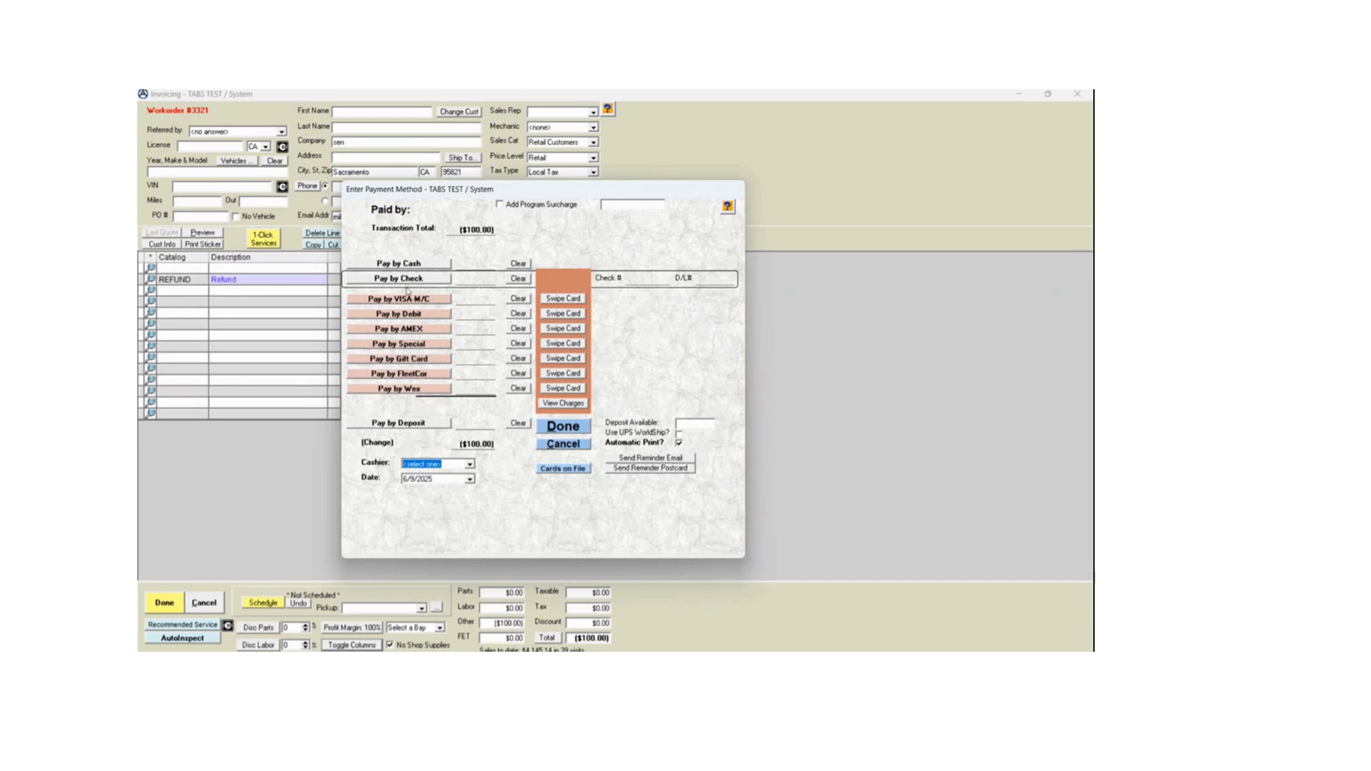
click(412, 304)
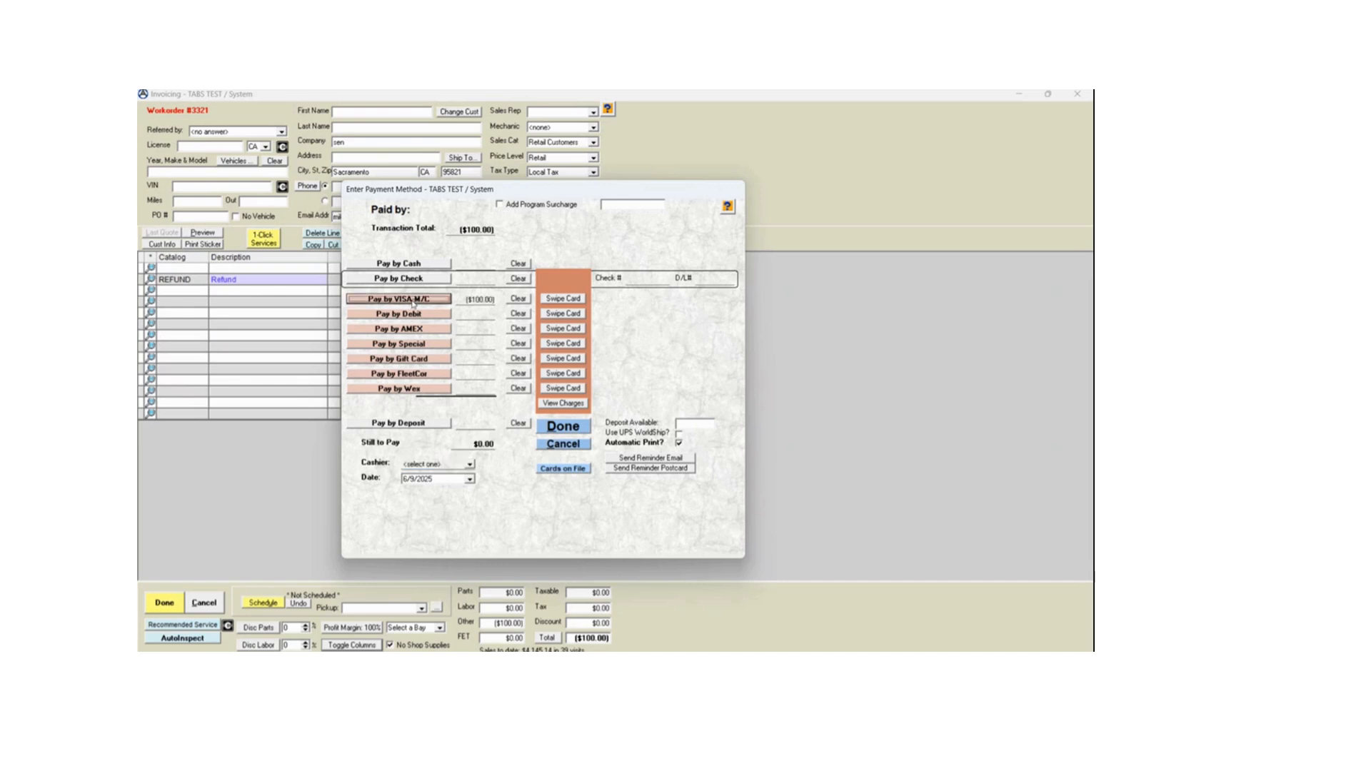
click(564, 299)
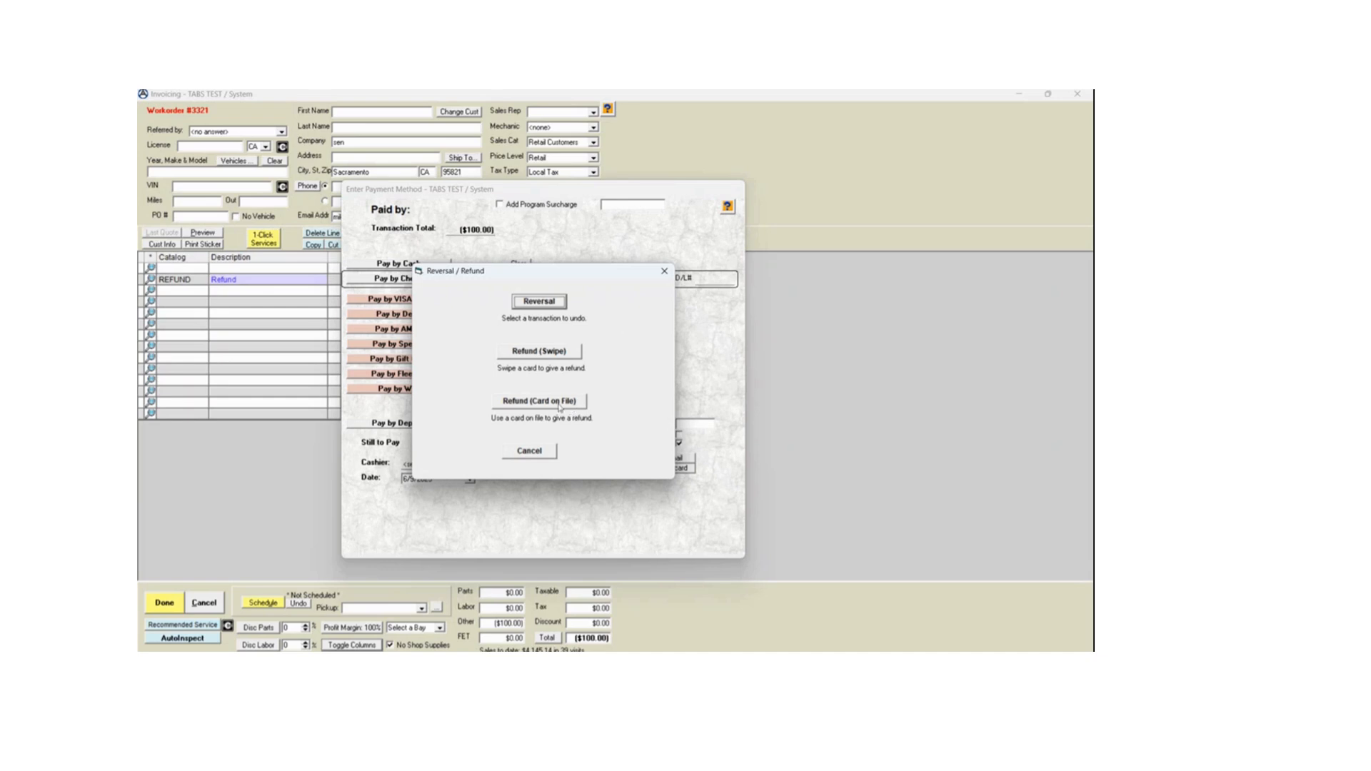
click(560, 406)
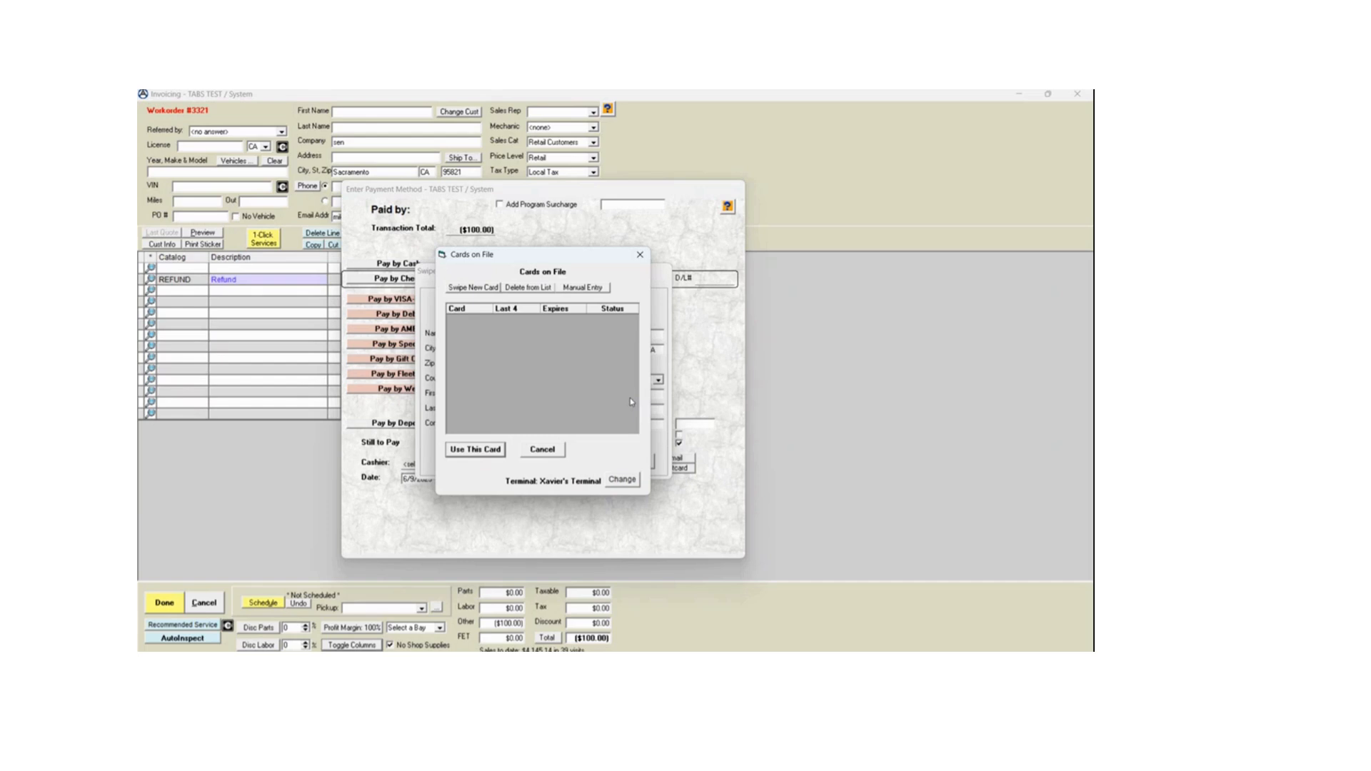
- Start manual entry of a card on file and accept the prefilled cardholder name and zip code
click(592, 290)
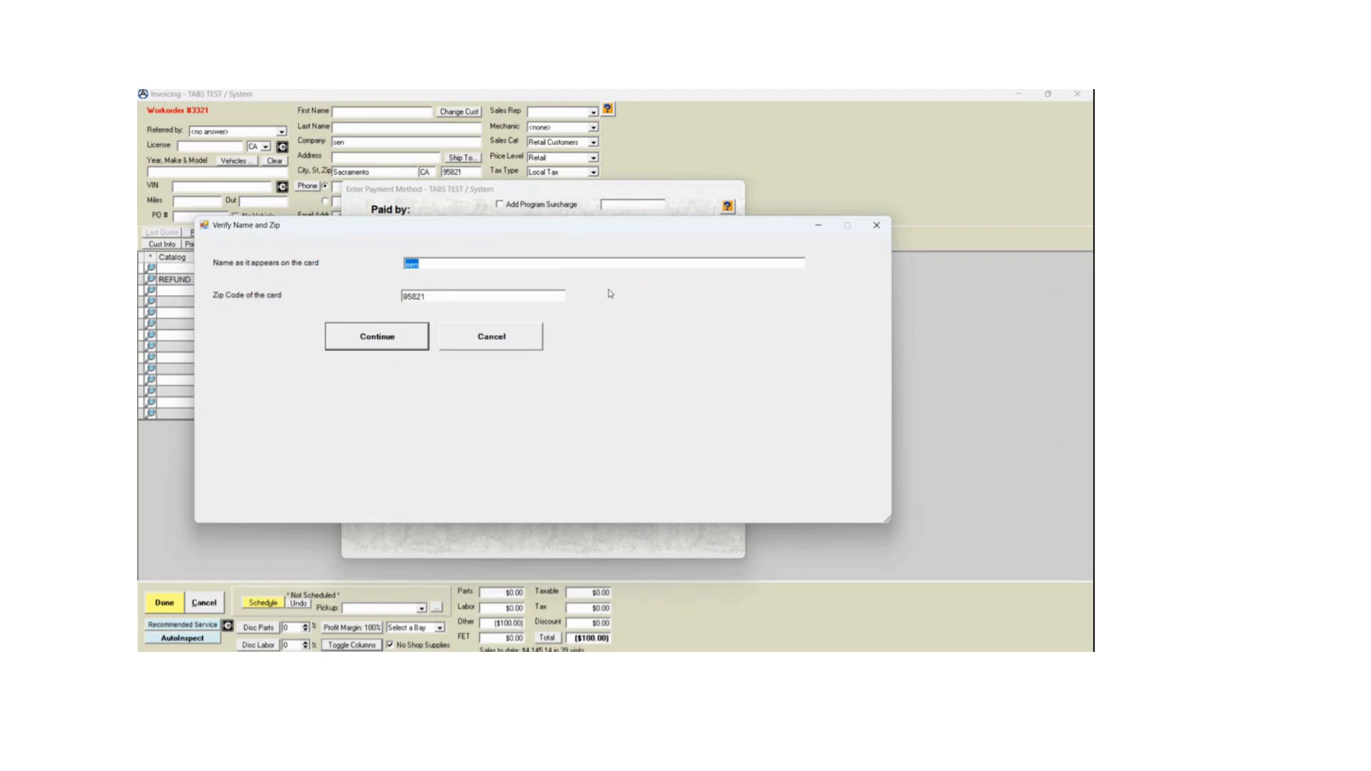
click(549, 265)
click(386, 341)
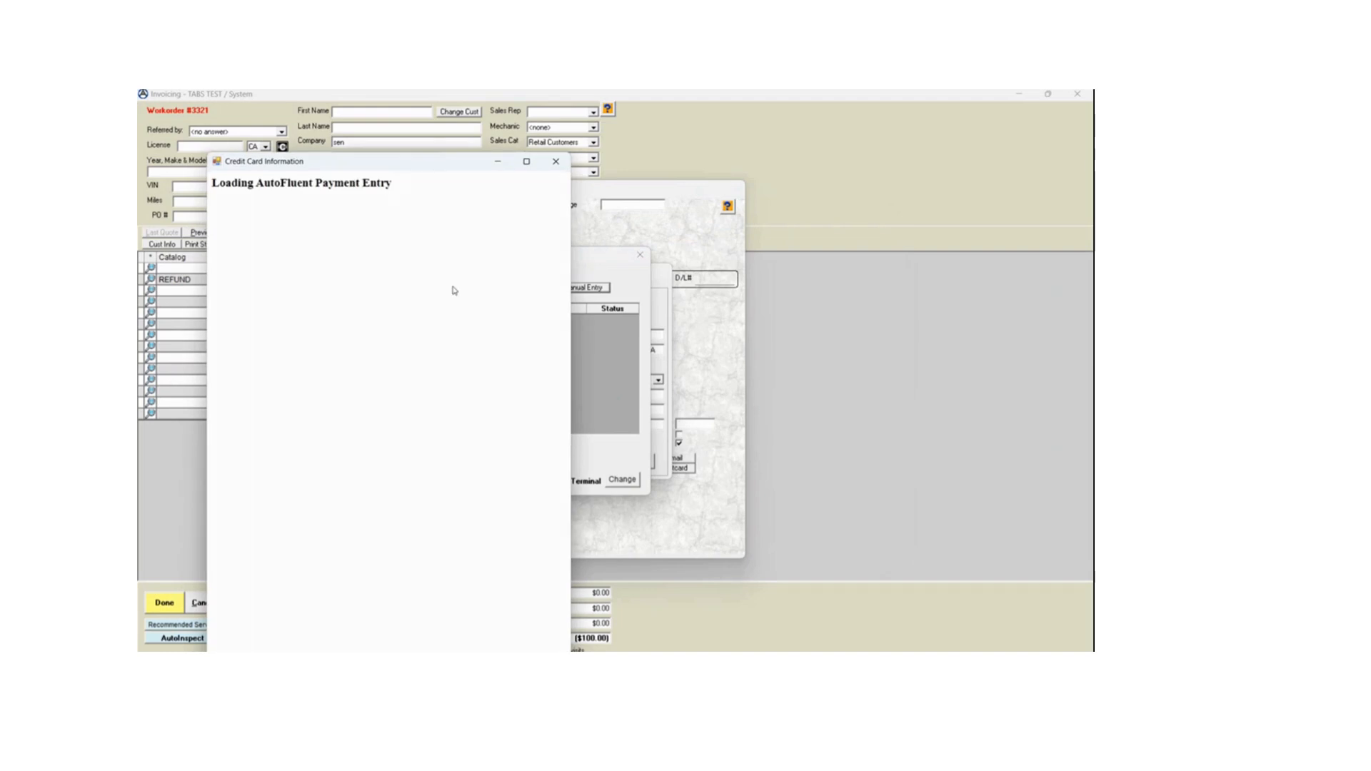
- Enter the card number, expiration date and CVV in the credit card form and submit it
drag(424, 168, 494, 131)
click(430, 259)
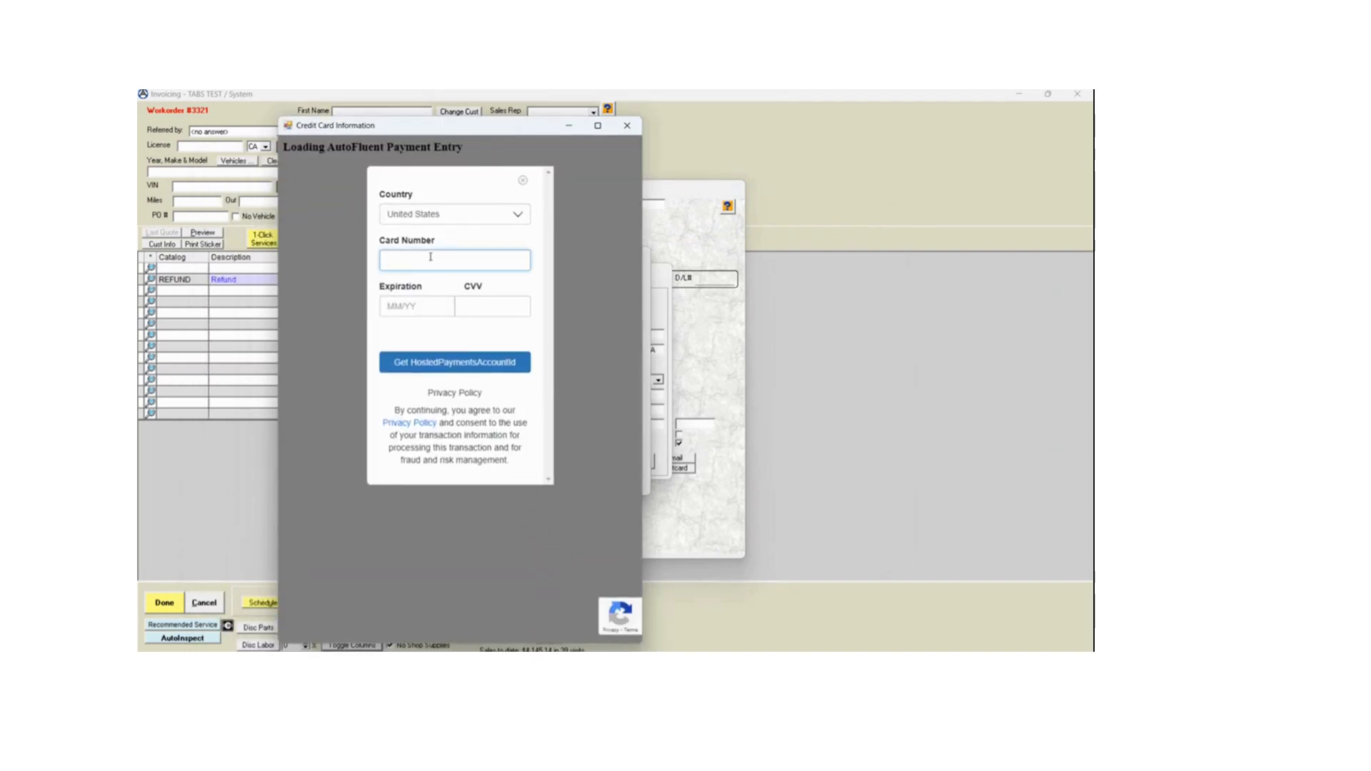
click(423, 303)
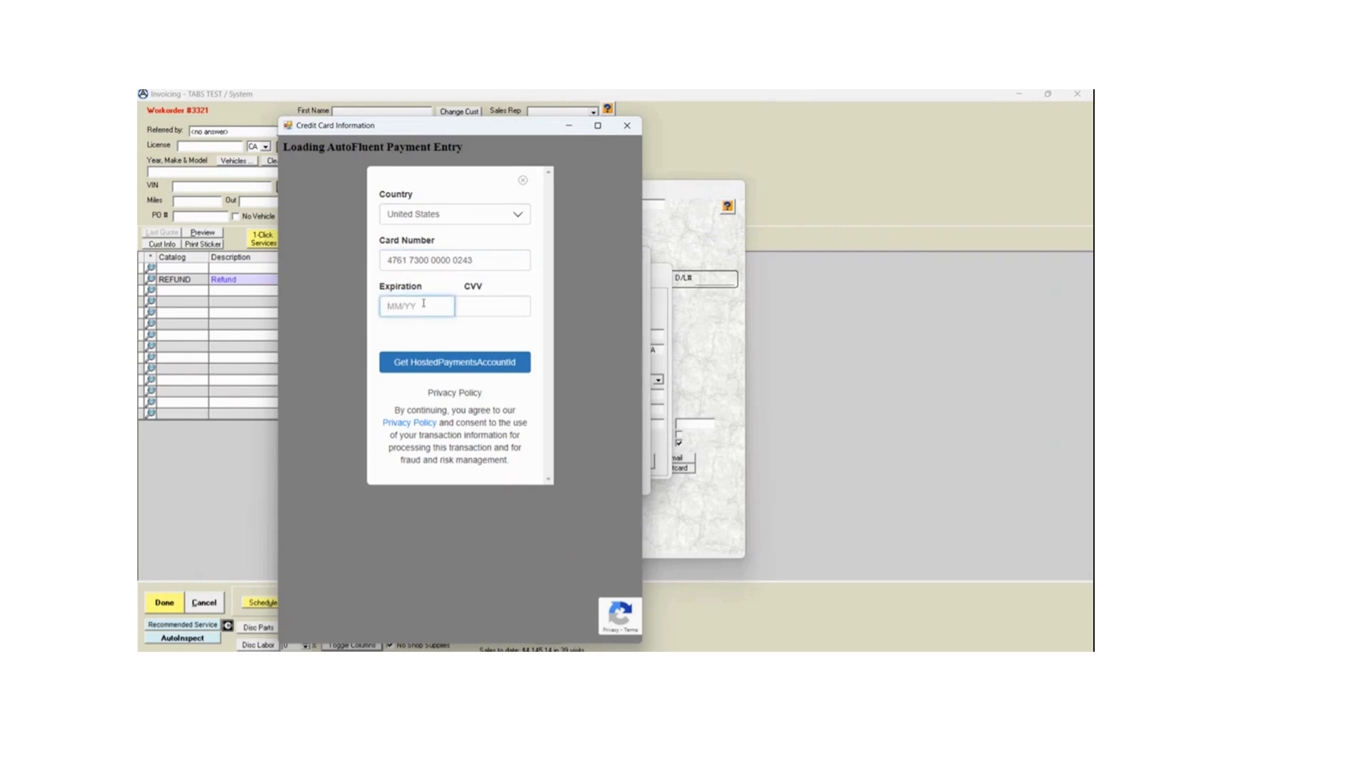
text(10/2031)
click(477, 307)
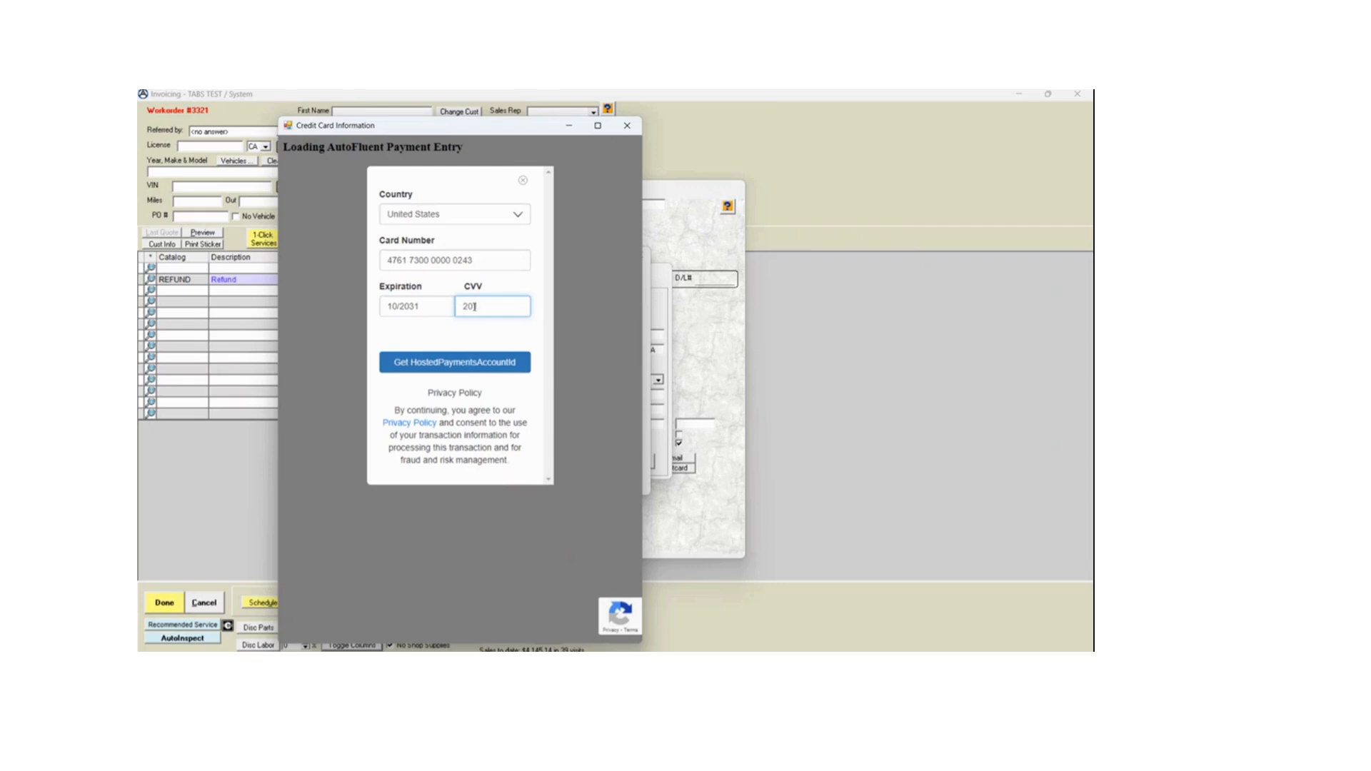
click(472, 365)
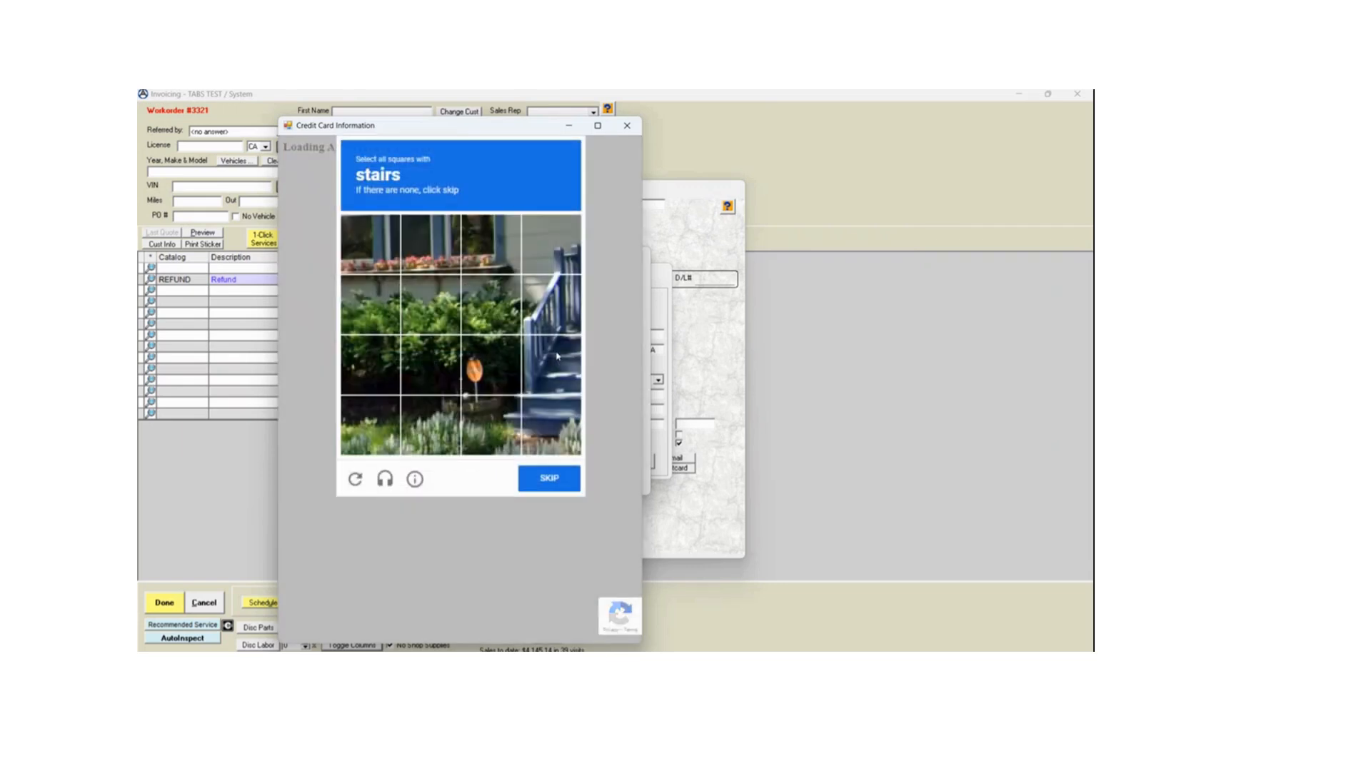
- Mark the squares showing stairs in the image challenge and continue
click(567, 308)
click(551, 365)
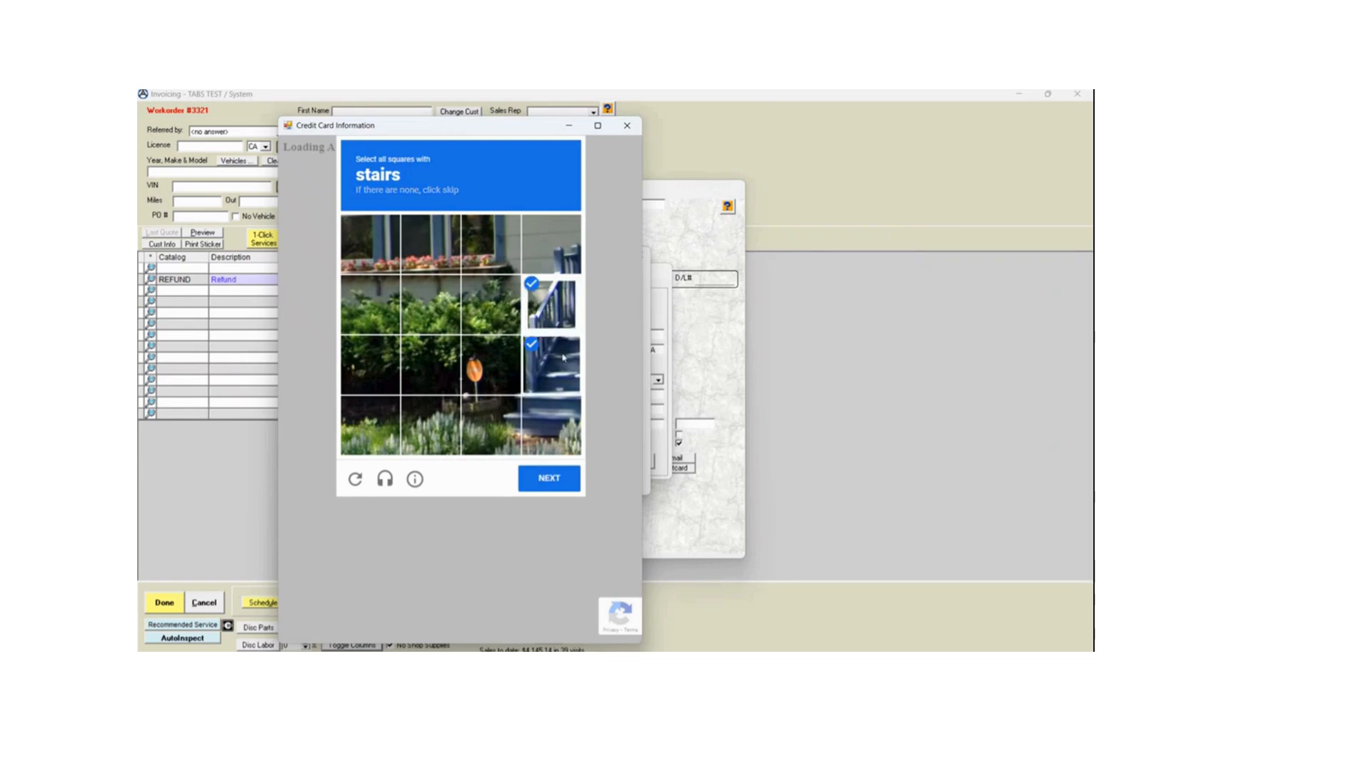
click(551, 426)
click(491, 426)
click(562, 478)
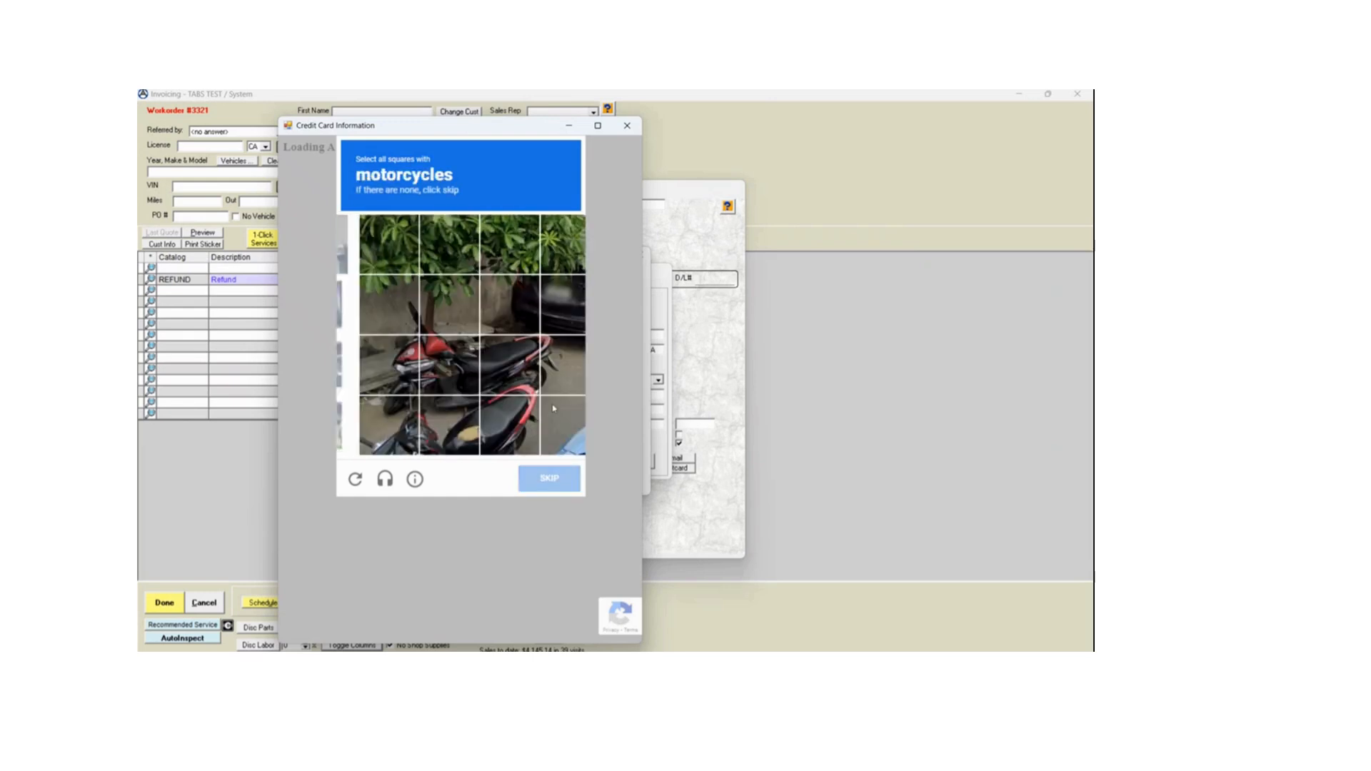
- Mark the squares showing motorcycles in the image challenge and submit them for verification
click(391, 338)
click(371, 304)
click(431, 304)
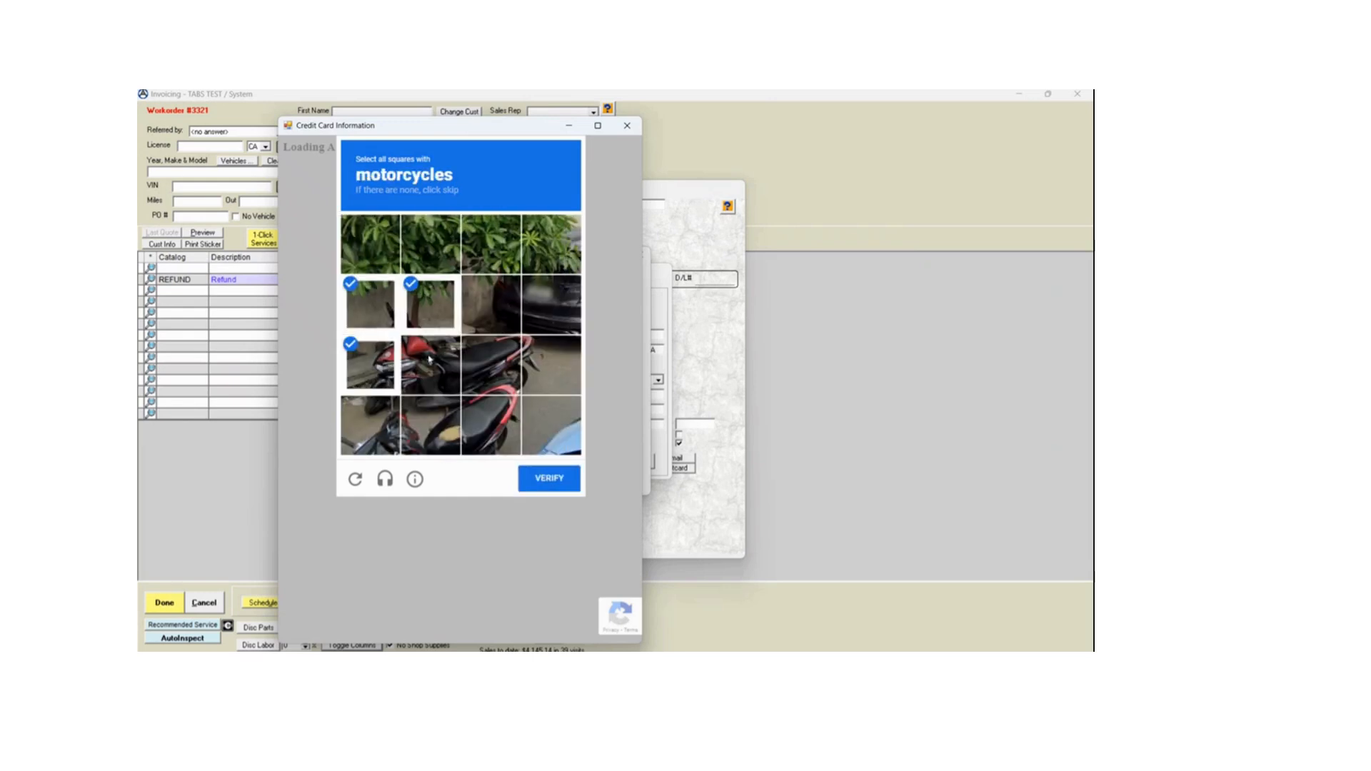
click(431, 364)
click(491, 365)
click(492, 426)
click(430, 425)
click(389, 427)
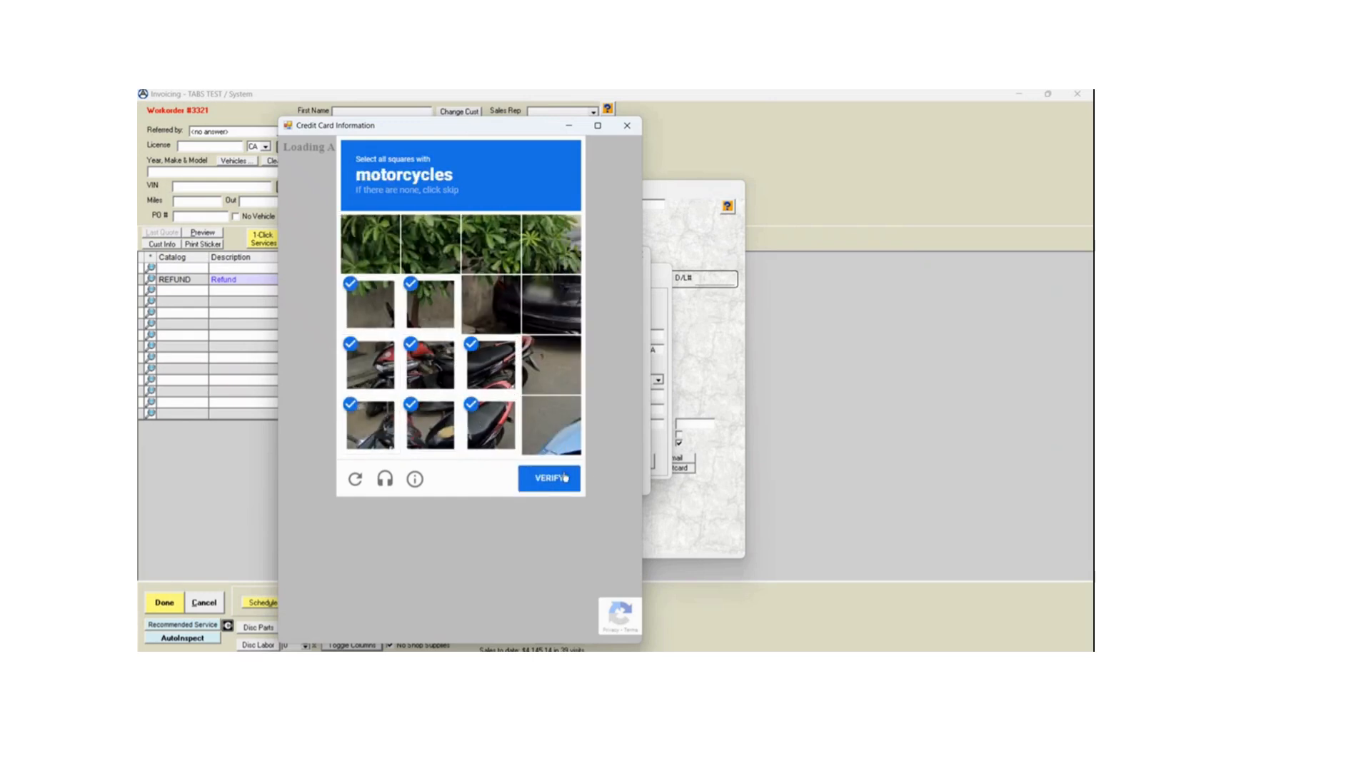
click(551, 425)
click(549, 478)
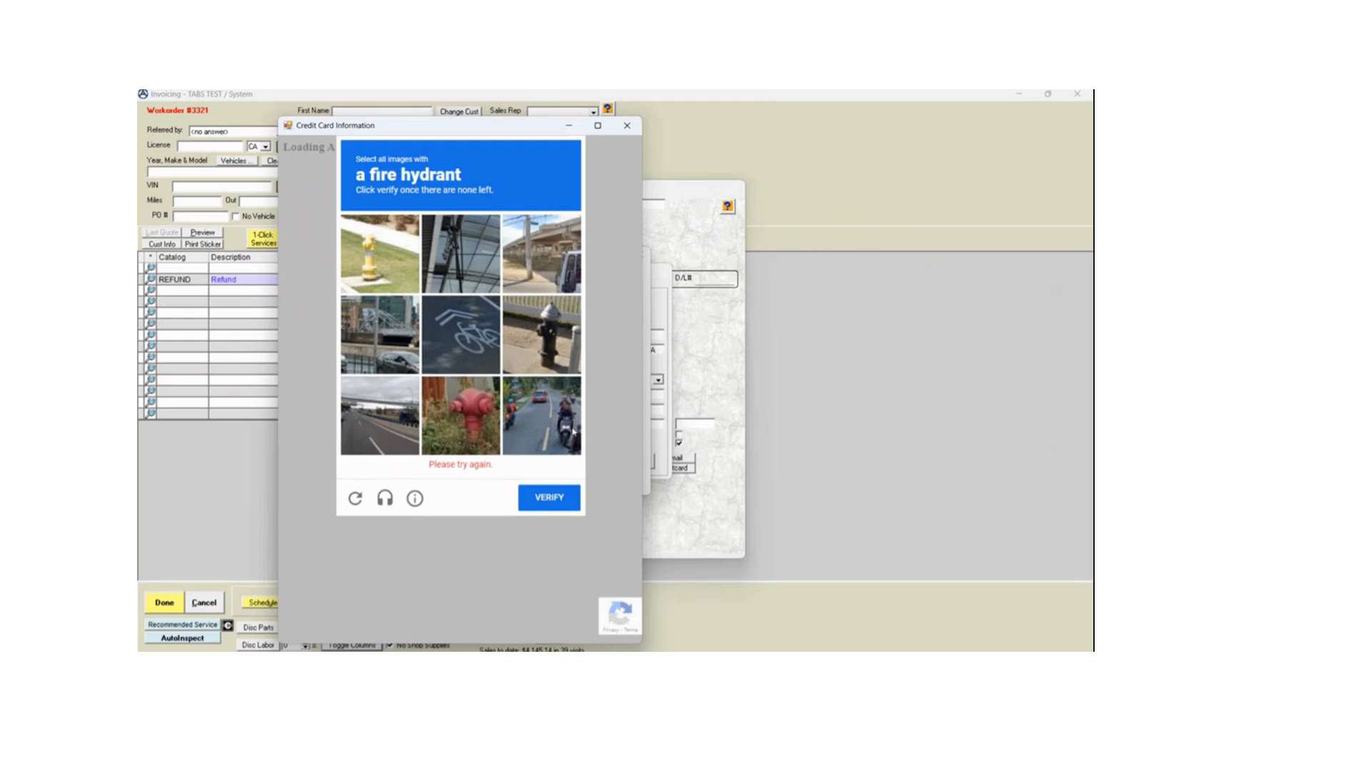
- Mark every fire hydrant image, including the replacement images, and submit the challenge for verification
click(551, 351)
click(461, 414)
click(379, 251)
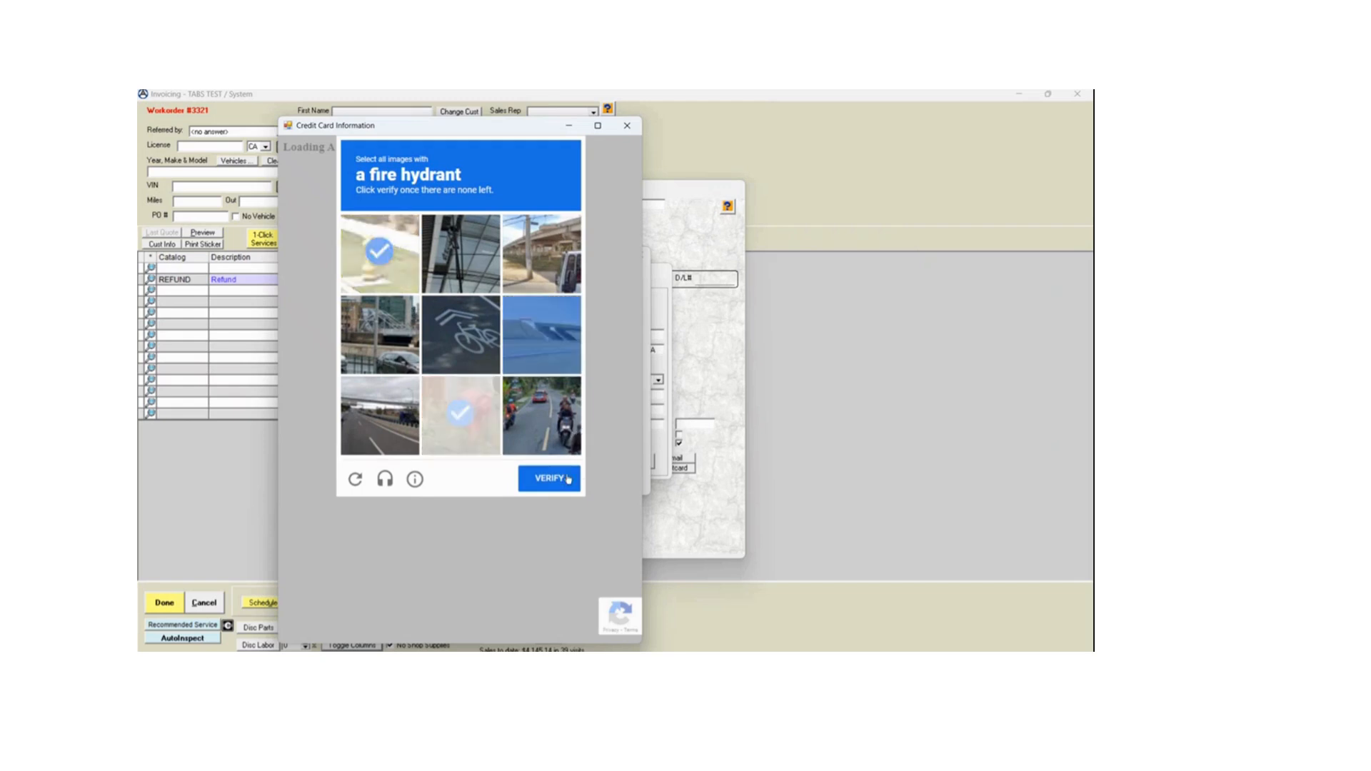
click(464, 418)
click(383, 255)
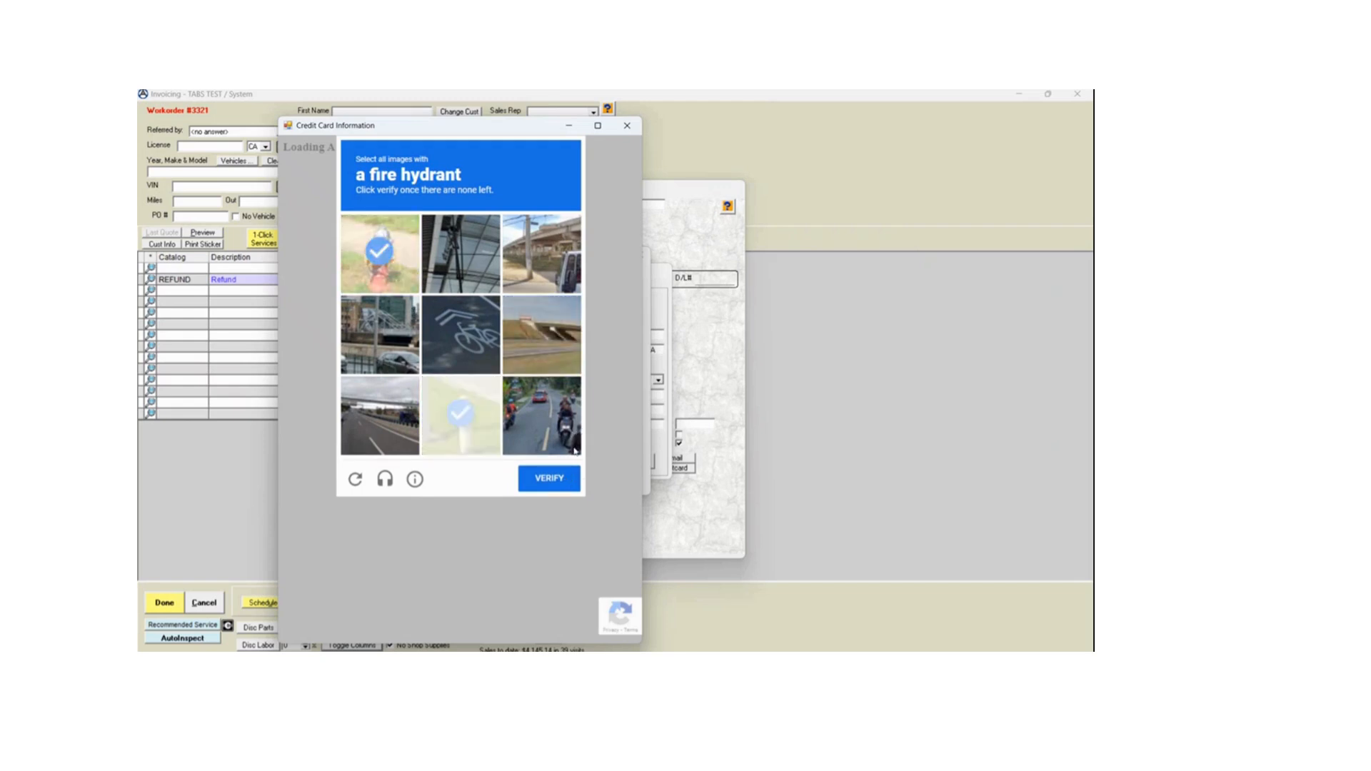
click(463, 418)
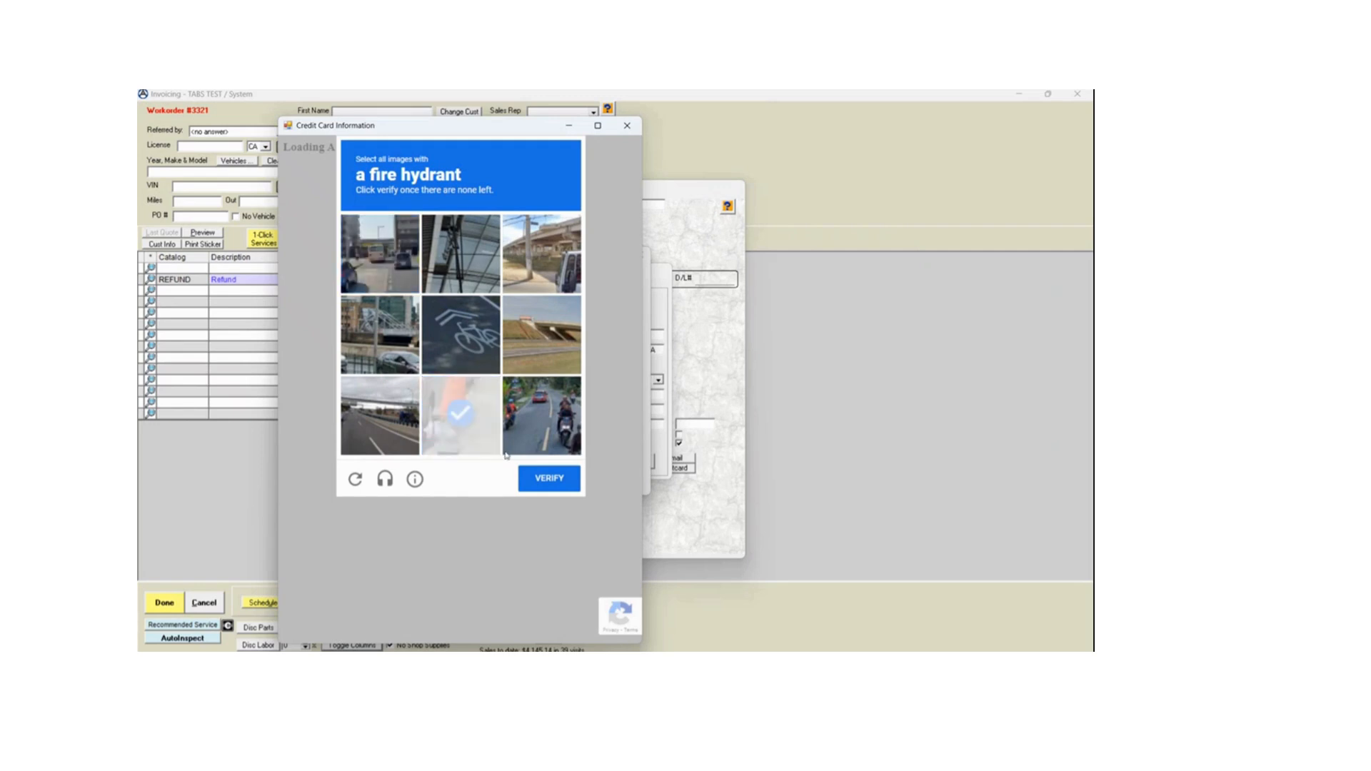
click(535, 484)
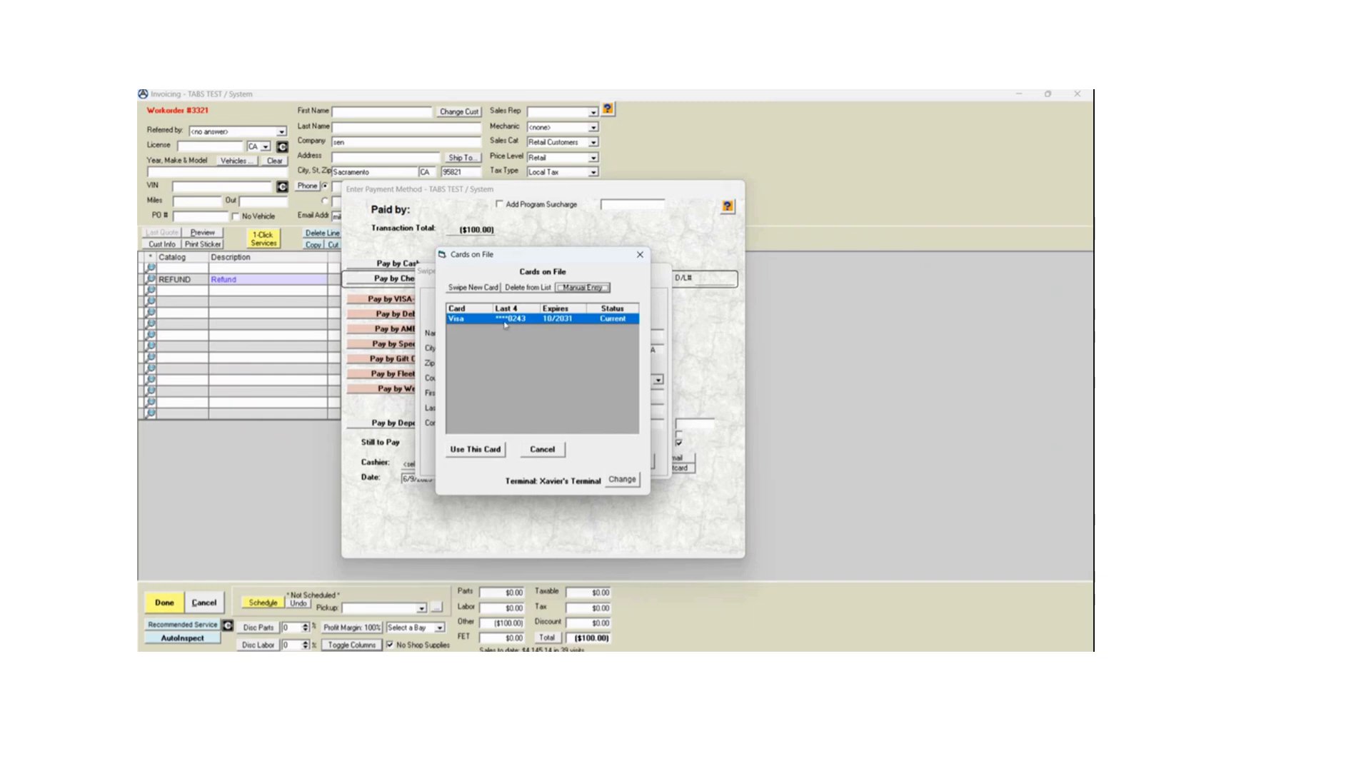
- Refund to the newly saved Visa card and review the resulting charge in the card activity list
click(474, 450)
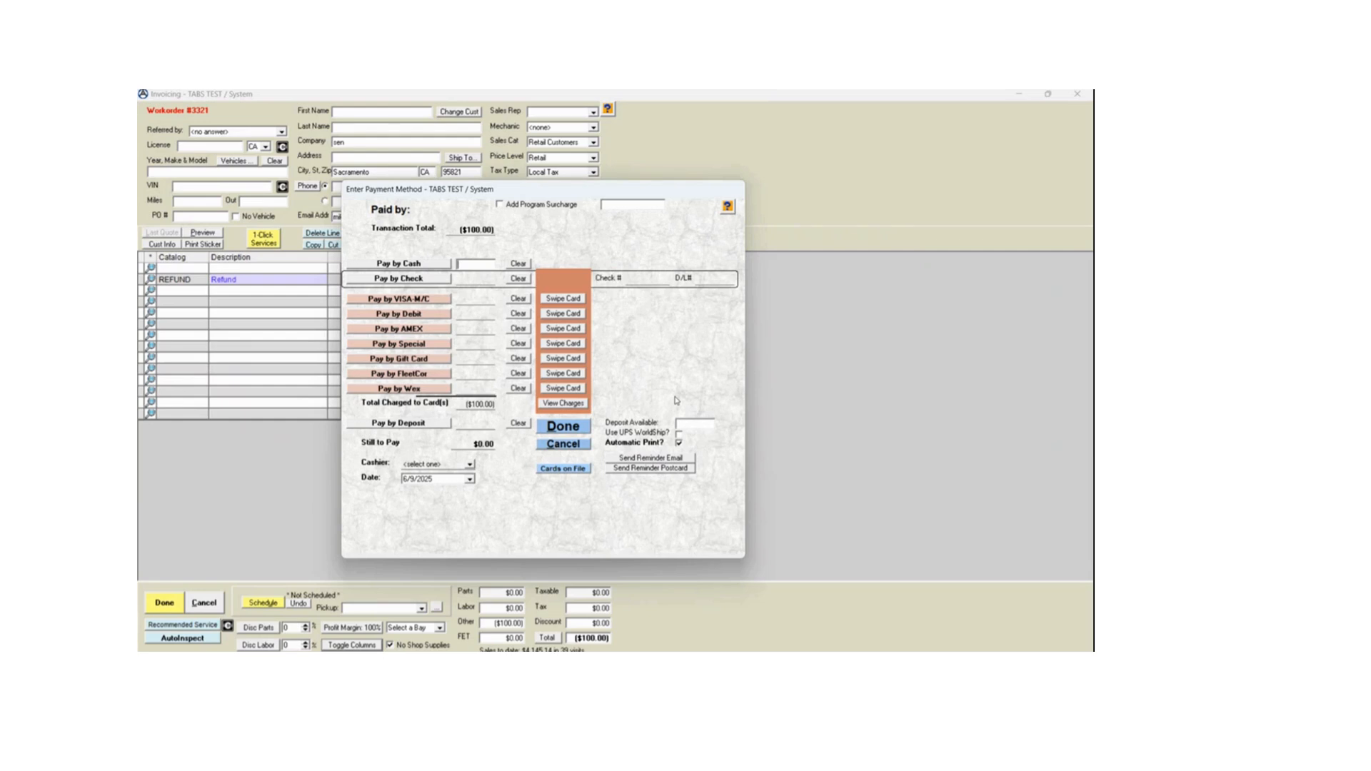
drag(490, 404, 542, 409)
click(572, 404)
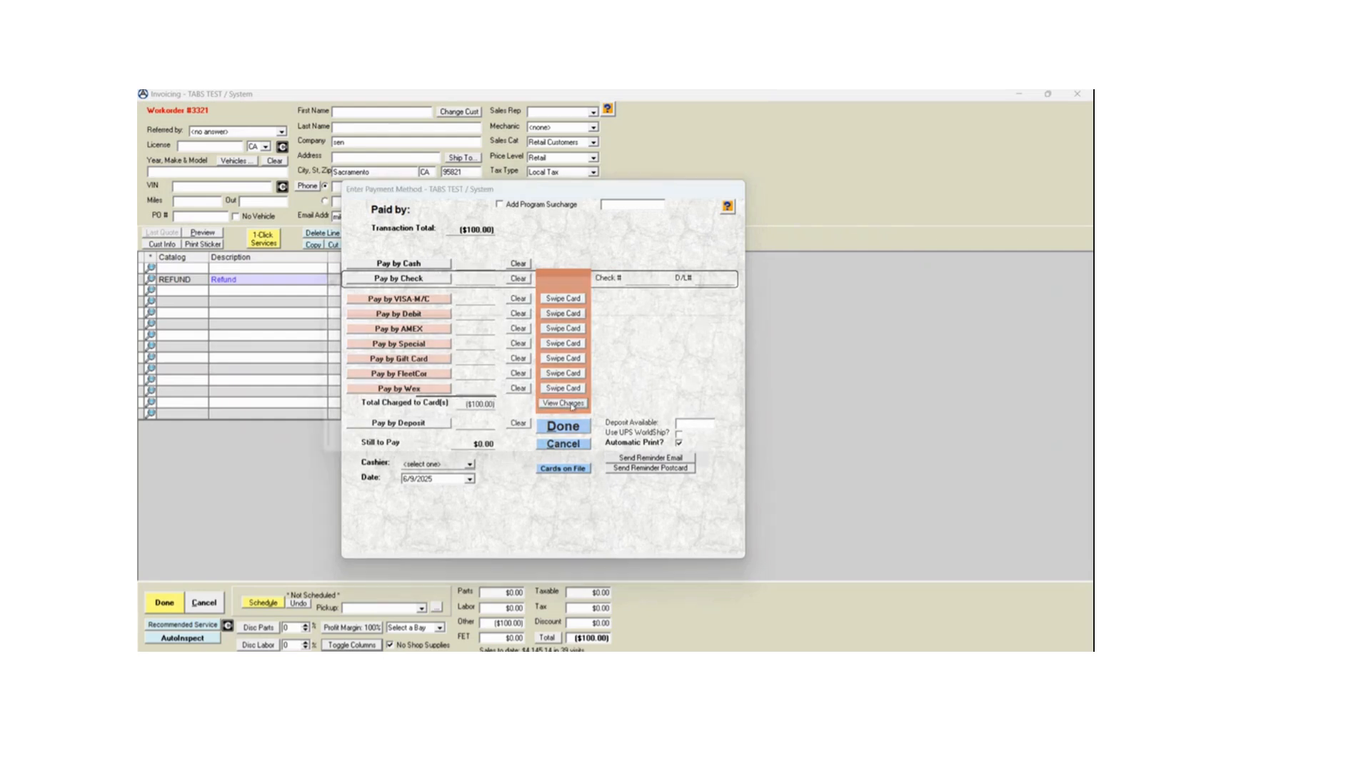
drag(611, 288, 800, 281)
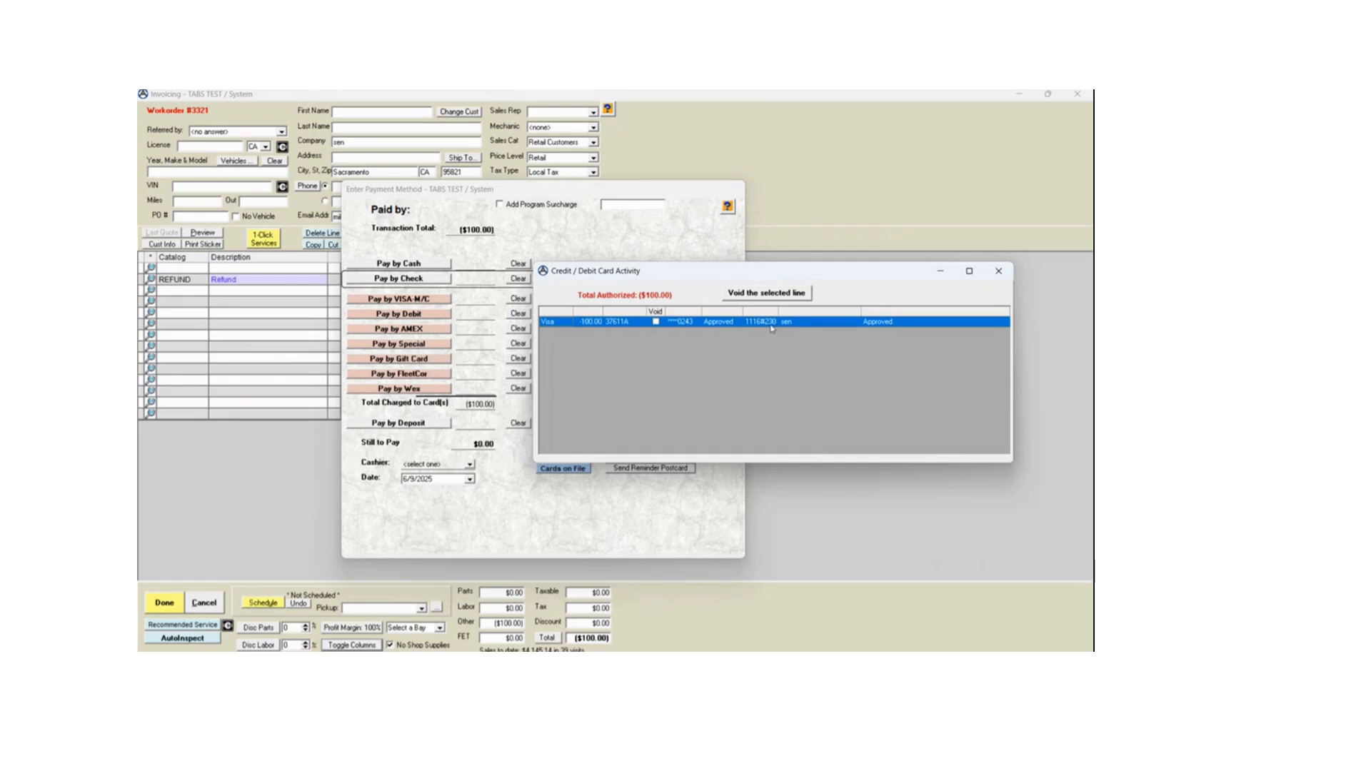
click(998, 270)
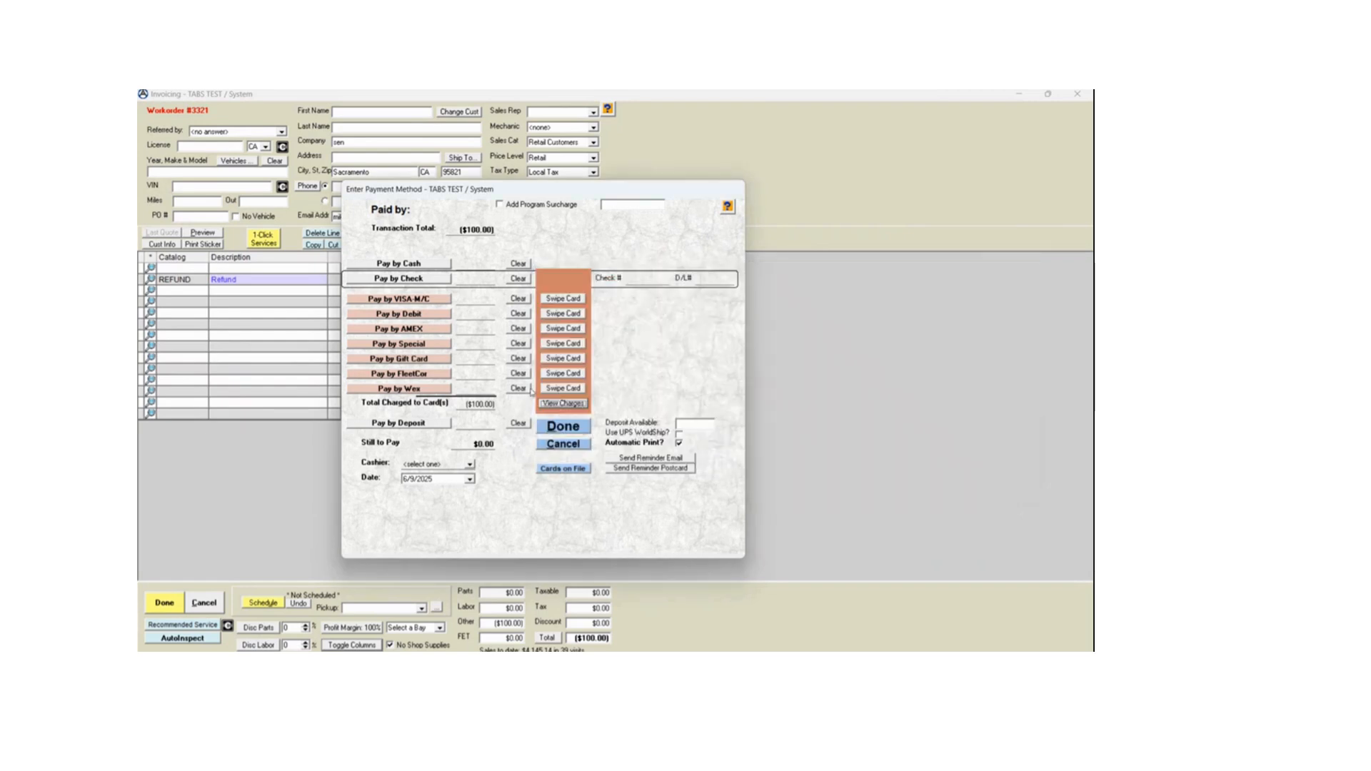
- Select the cashier, turn off Automatic Print and complete the refund payment
click(469, 464)
click(438, 487)
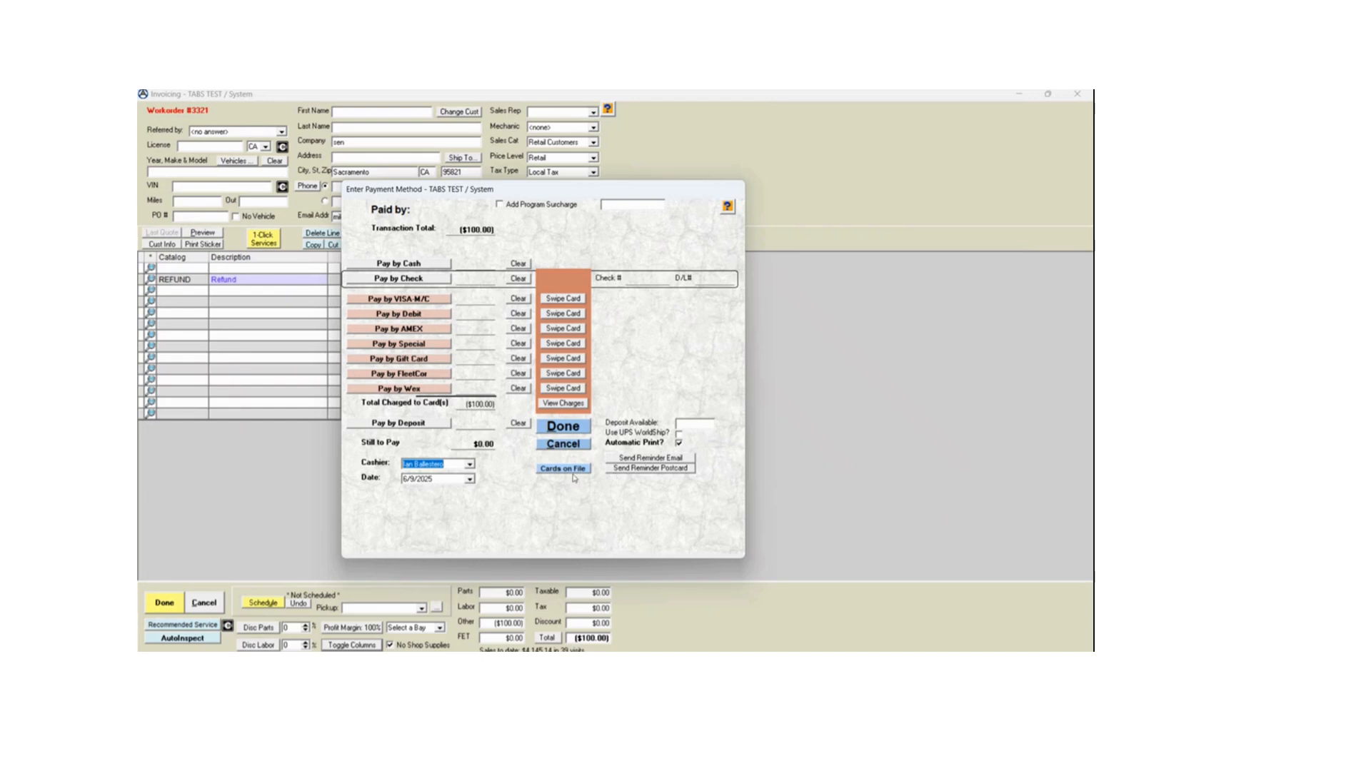
click(571, 427)
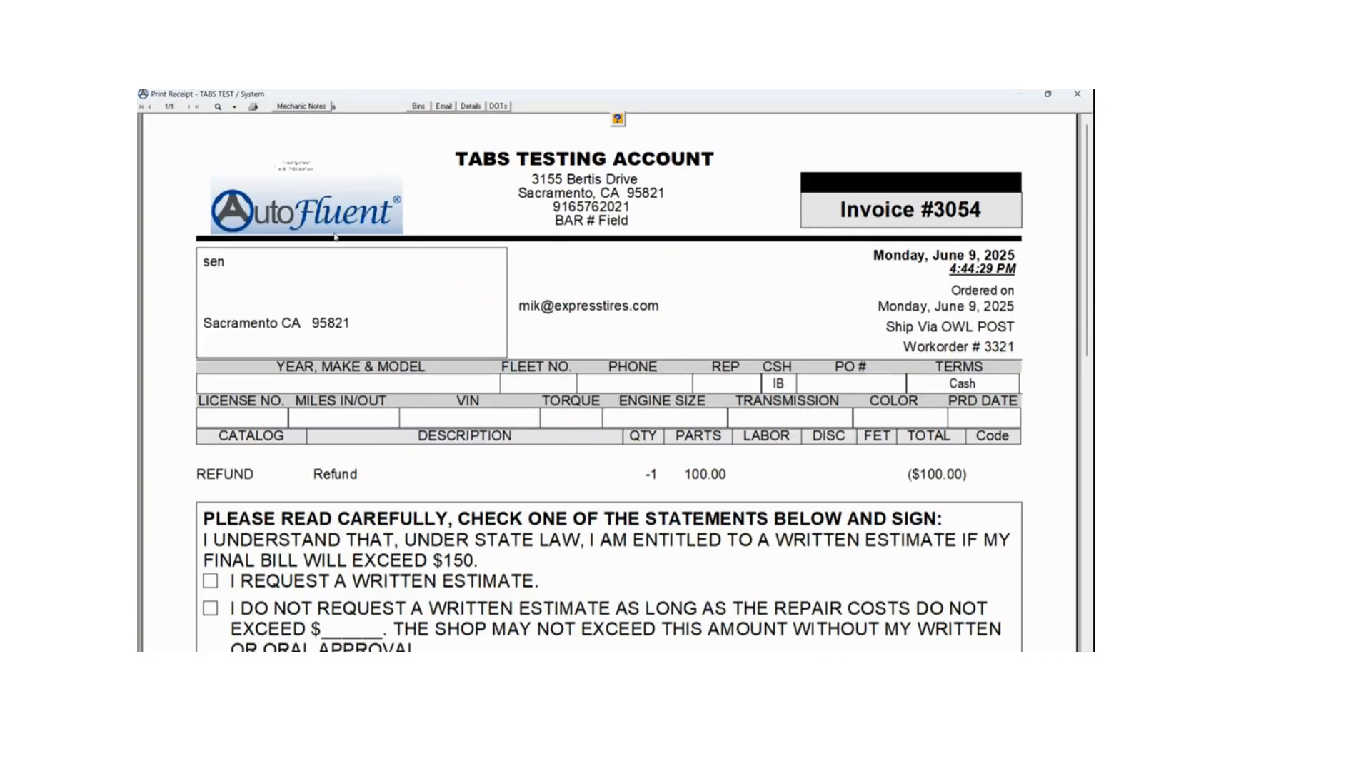
- Examine the refund invoice as a full page in the print preview and close it
click(217, 109)
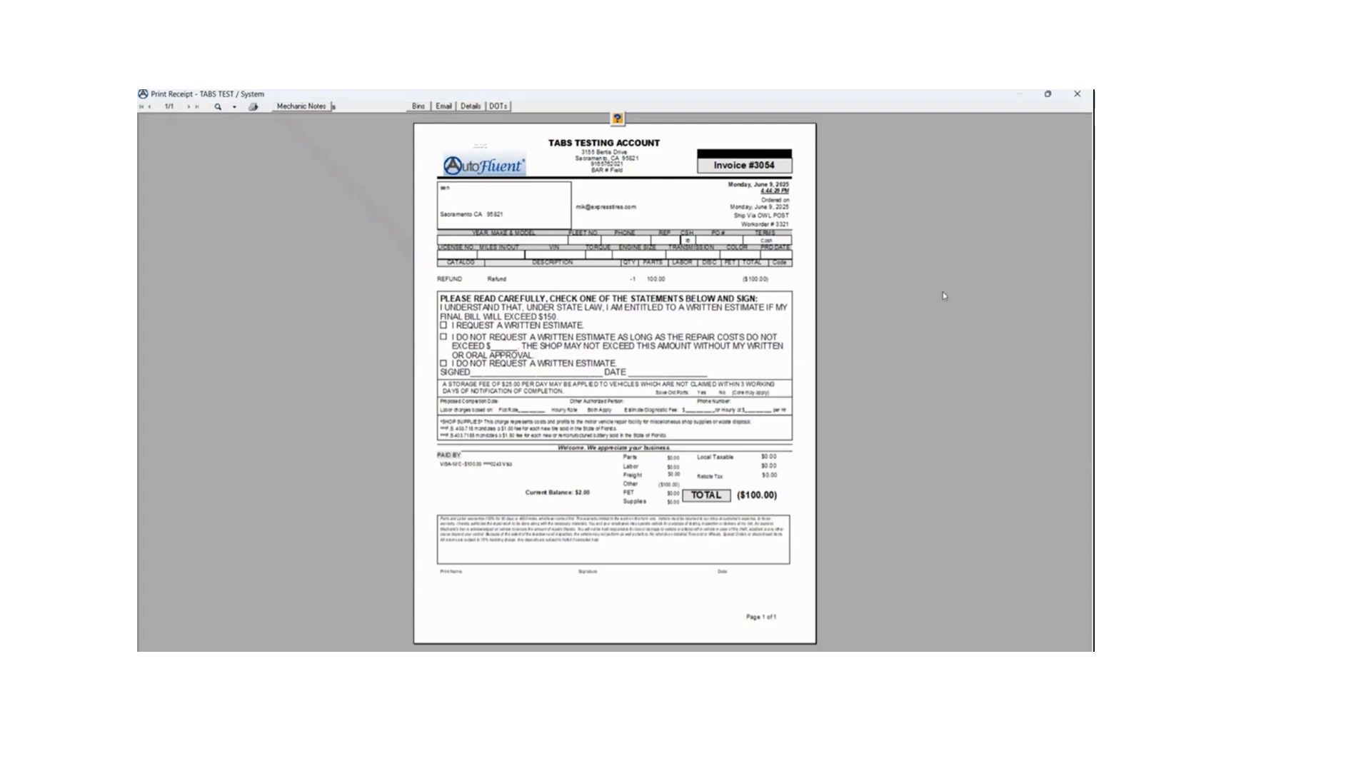
click(1078, 95)
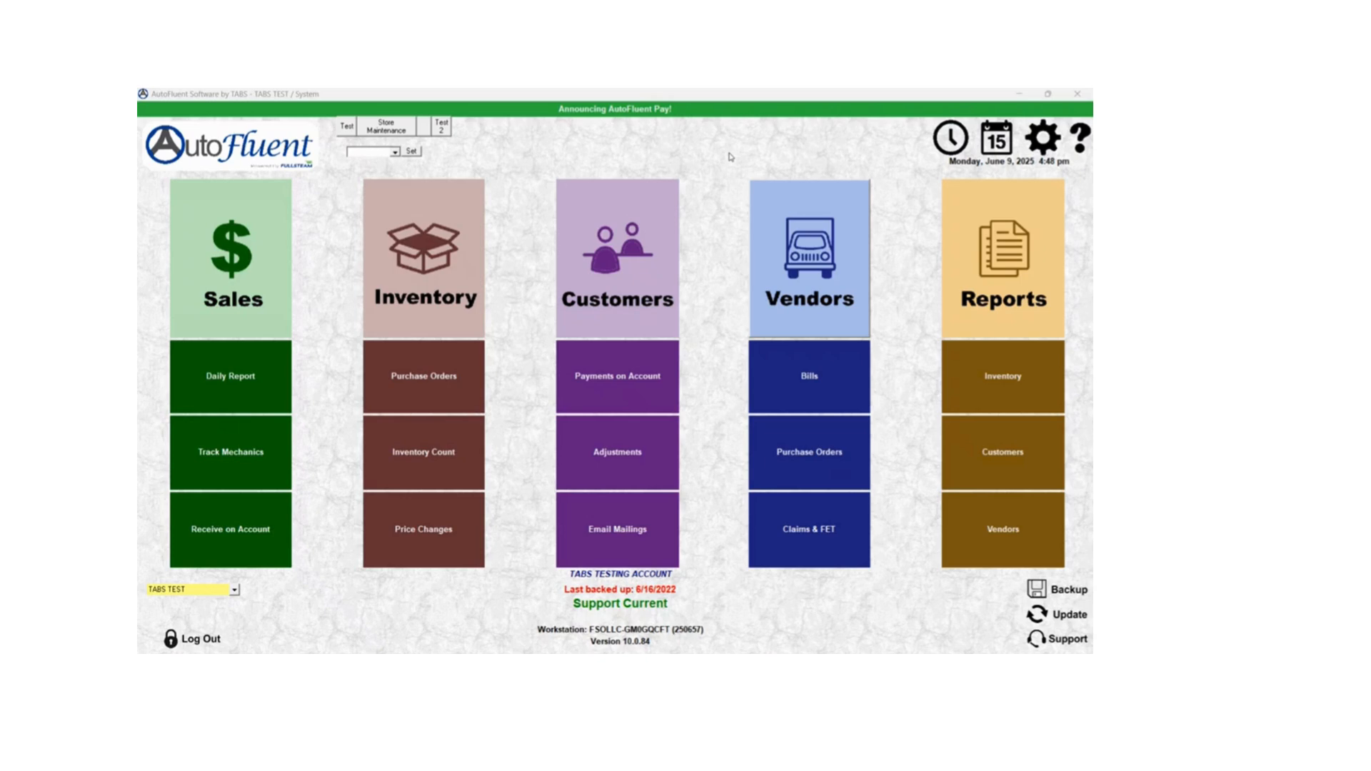
- In Sales, show invoices for company sen and negate the AMEX $399.52 invoice into a reverse workorder
click(227, 243)
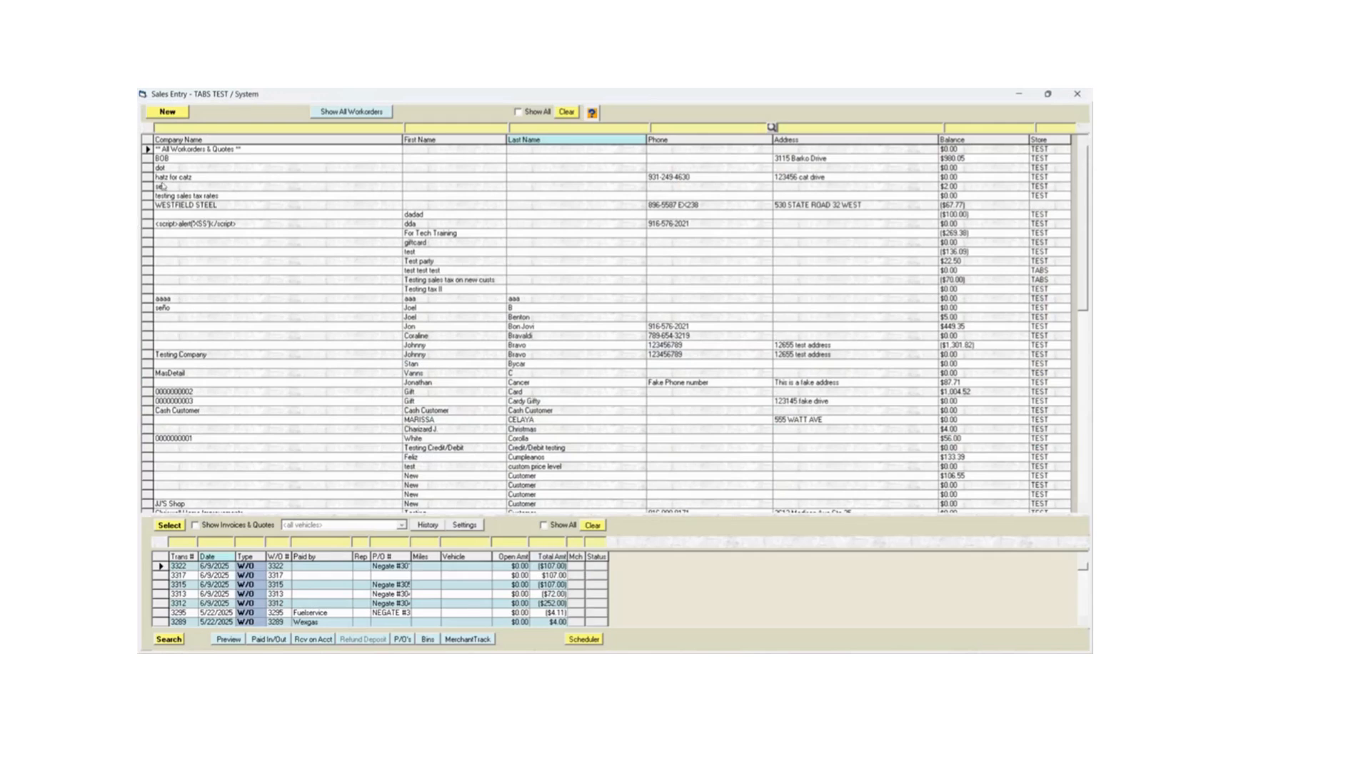
click(162, 186)
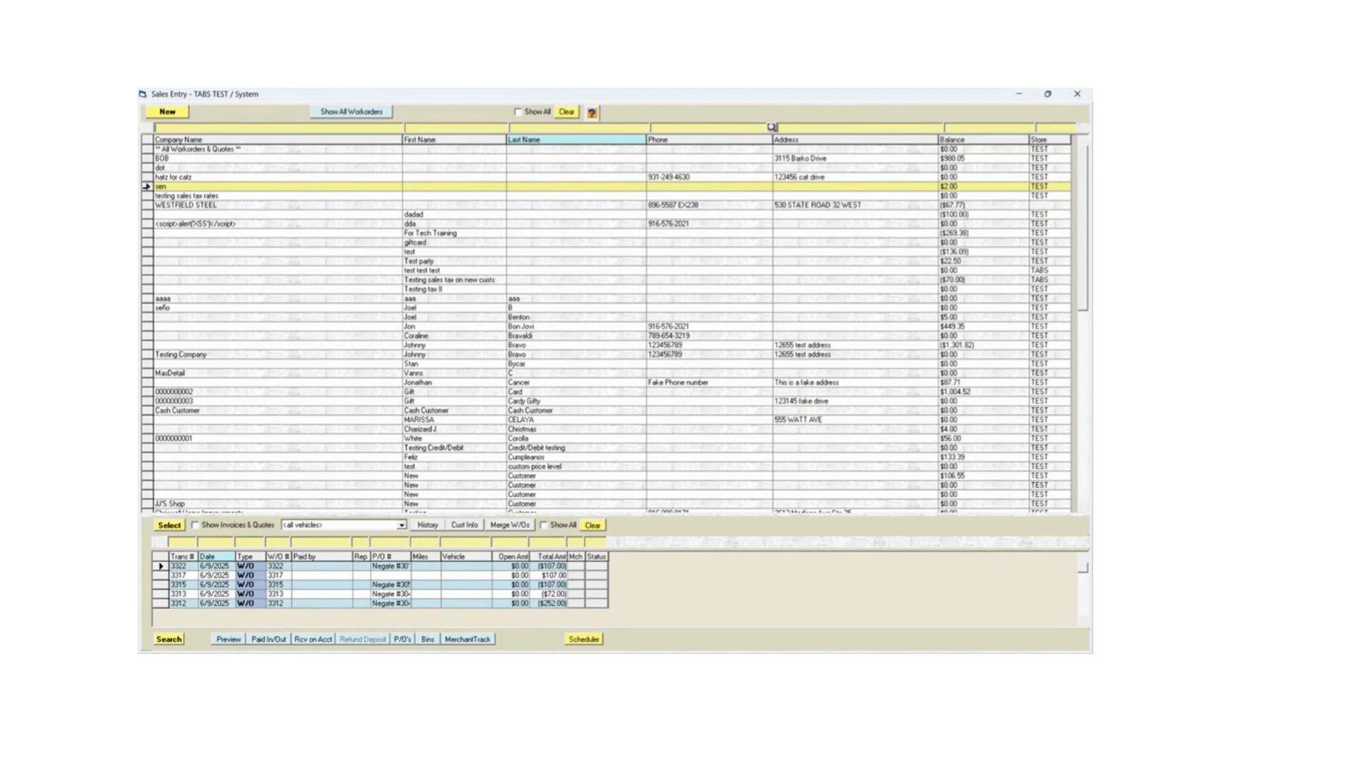
click(196, 526)
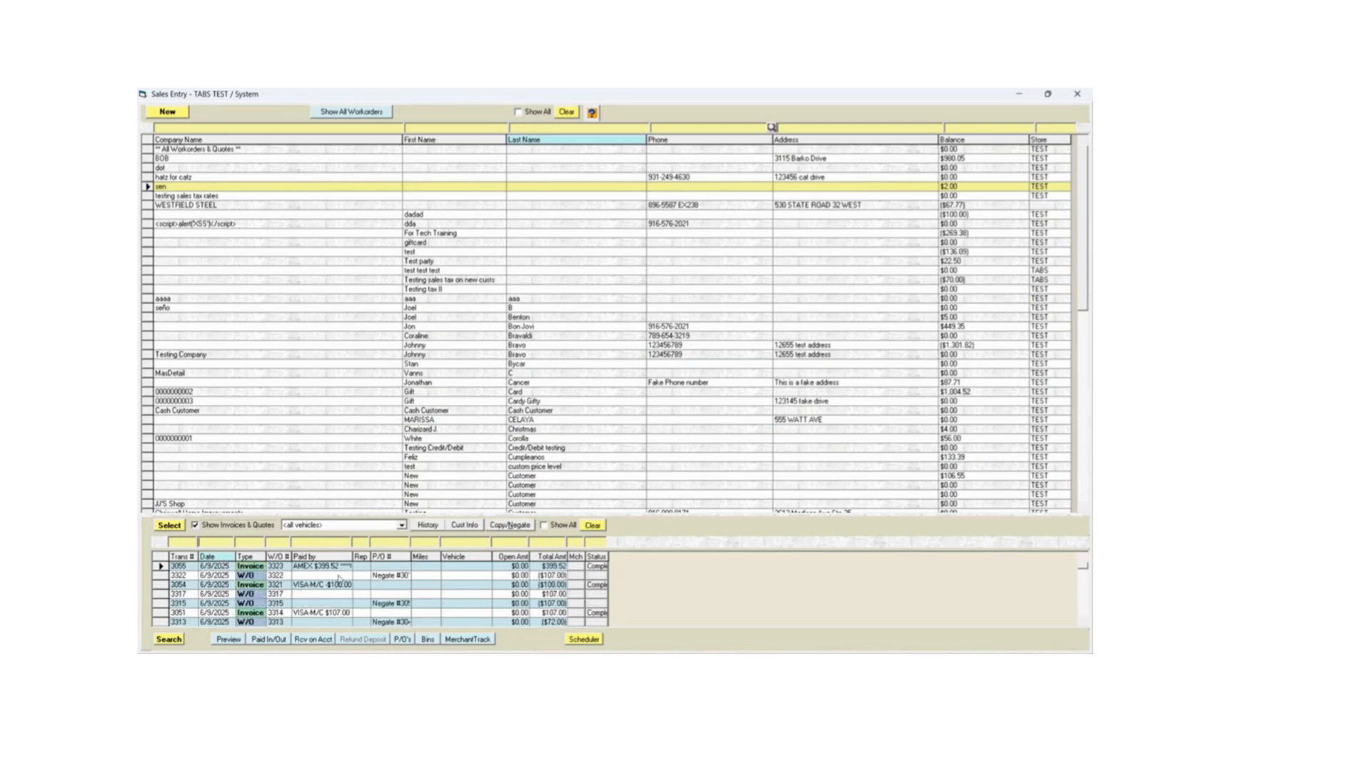
click(161, 566)
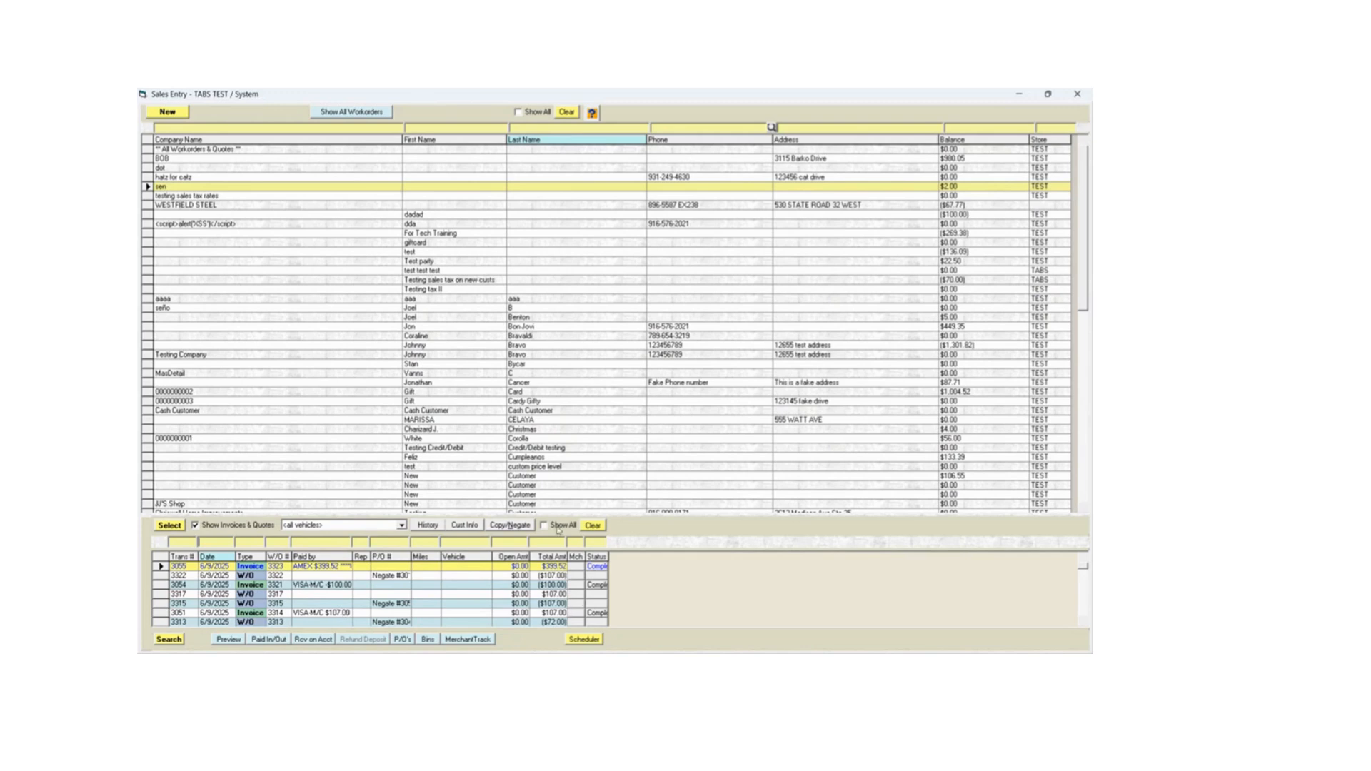
click(519, 527)
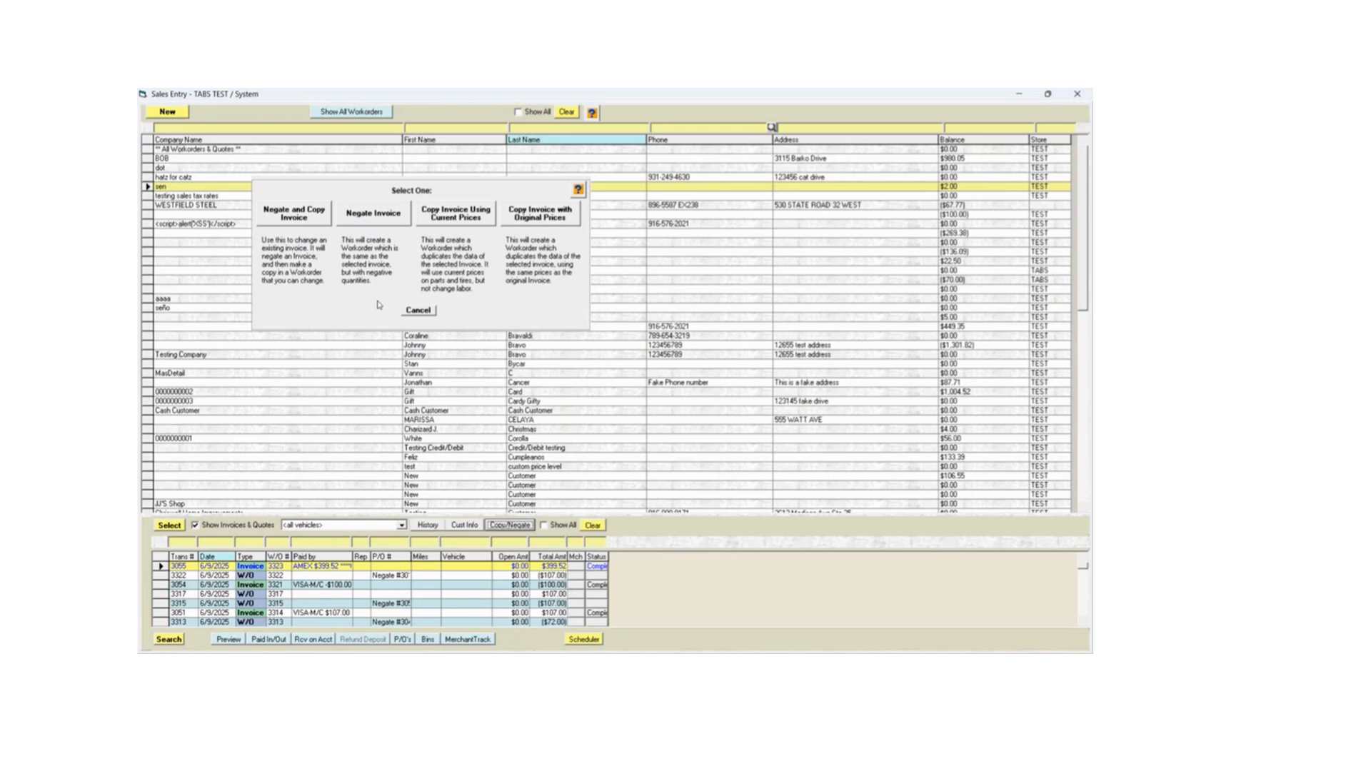
click(367, 219)
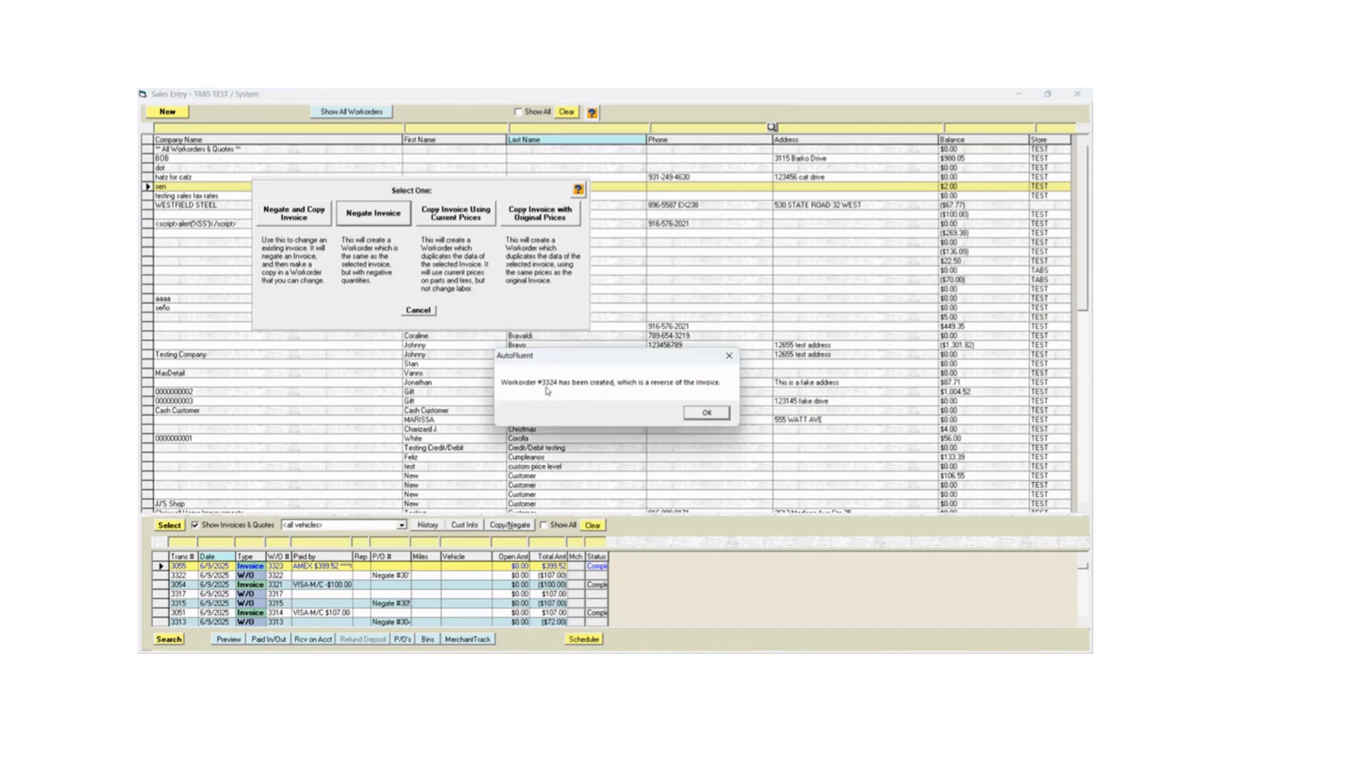
click(707, 414)
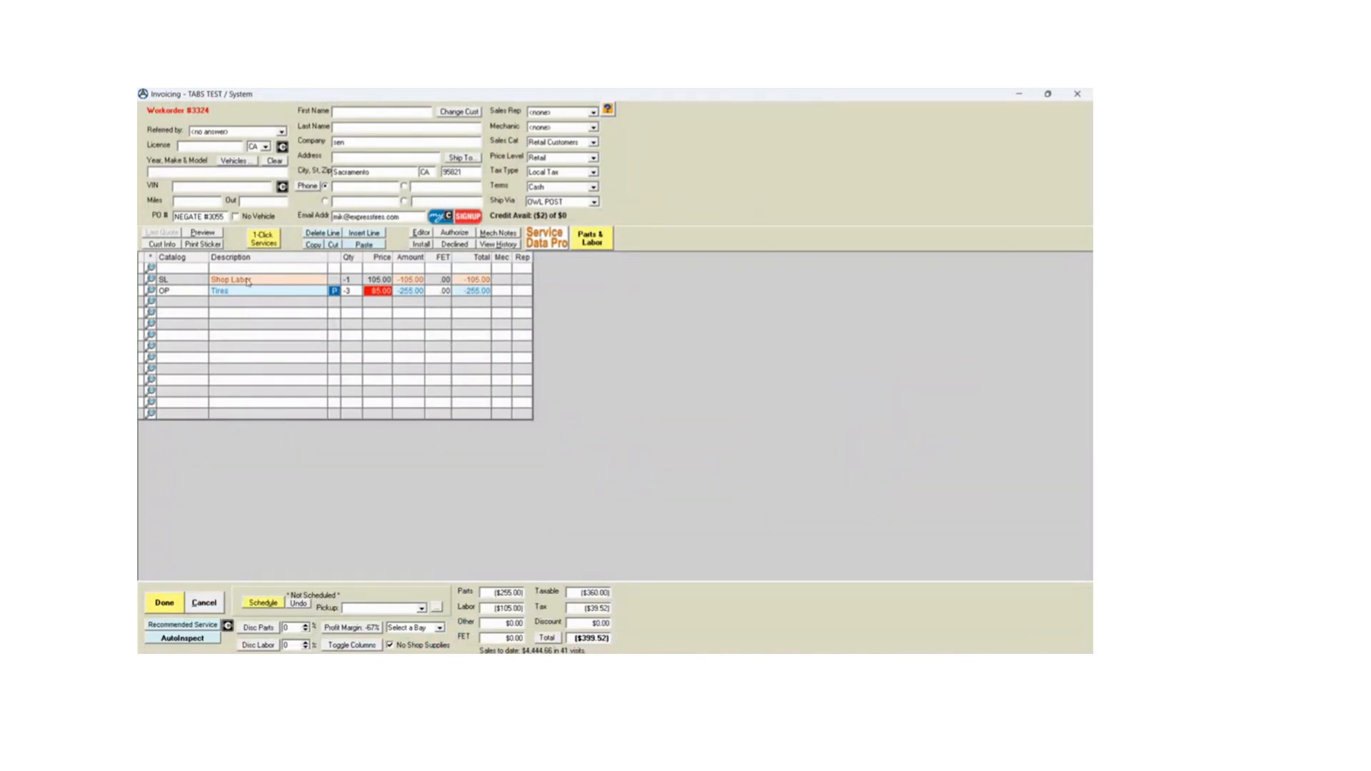
- Delete the Shop Labor line from the negated workorder
click(297, 314)
click(143, 280)
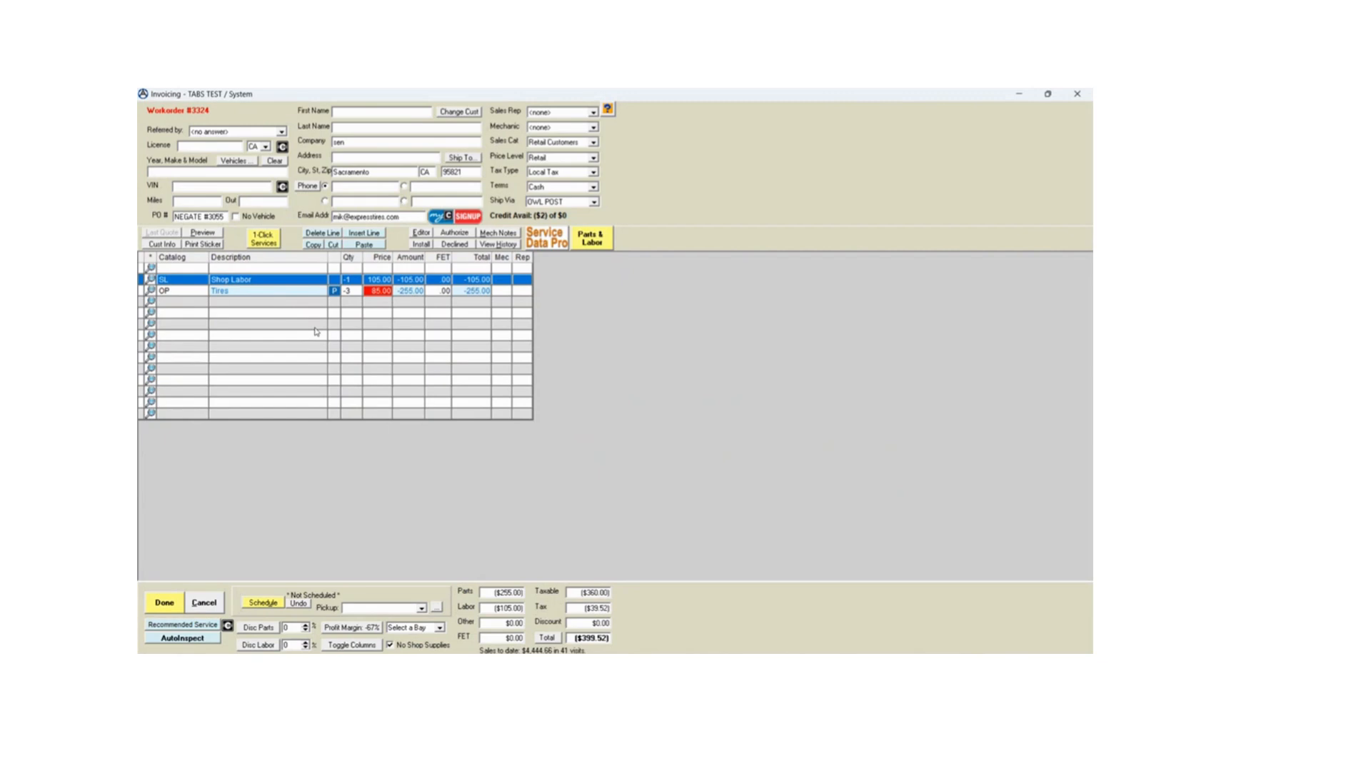
click(325, 233)
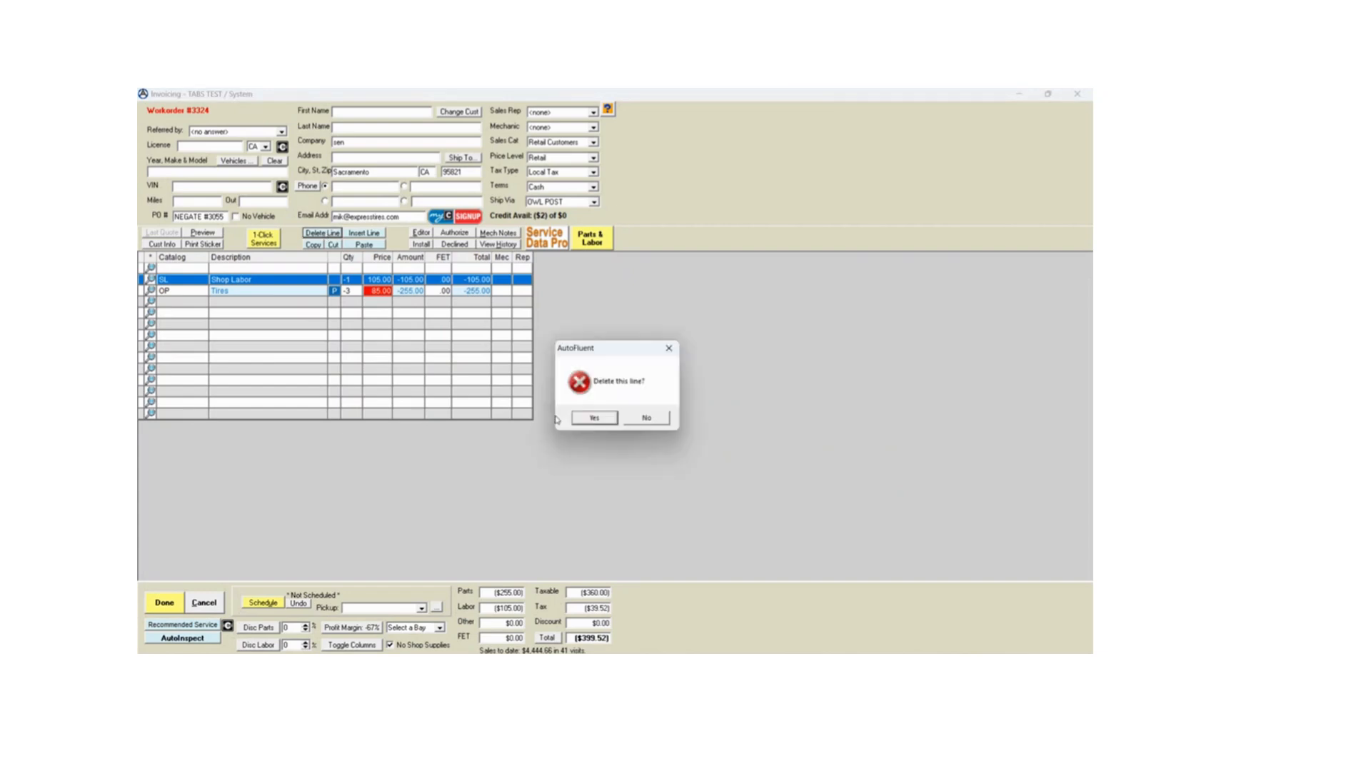
click(596, 418)
- Change the Tires line's quantity to -1 and set it back to -3
click(356, 279)
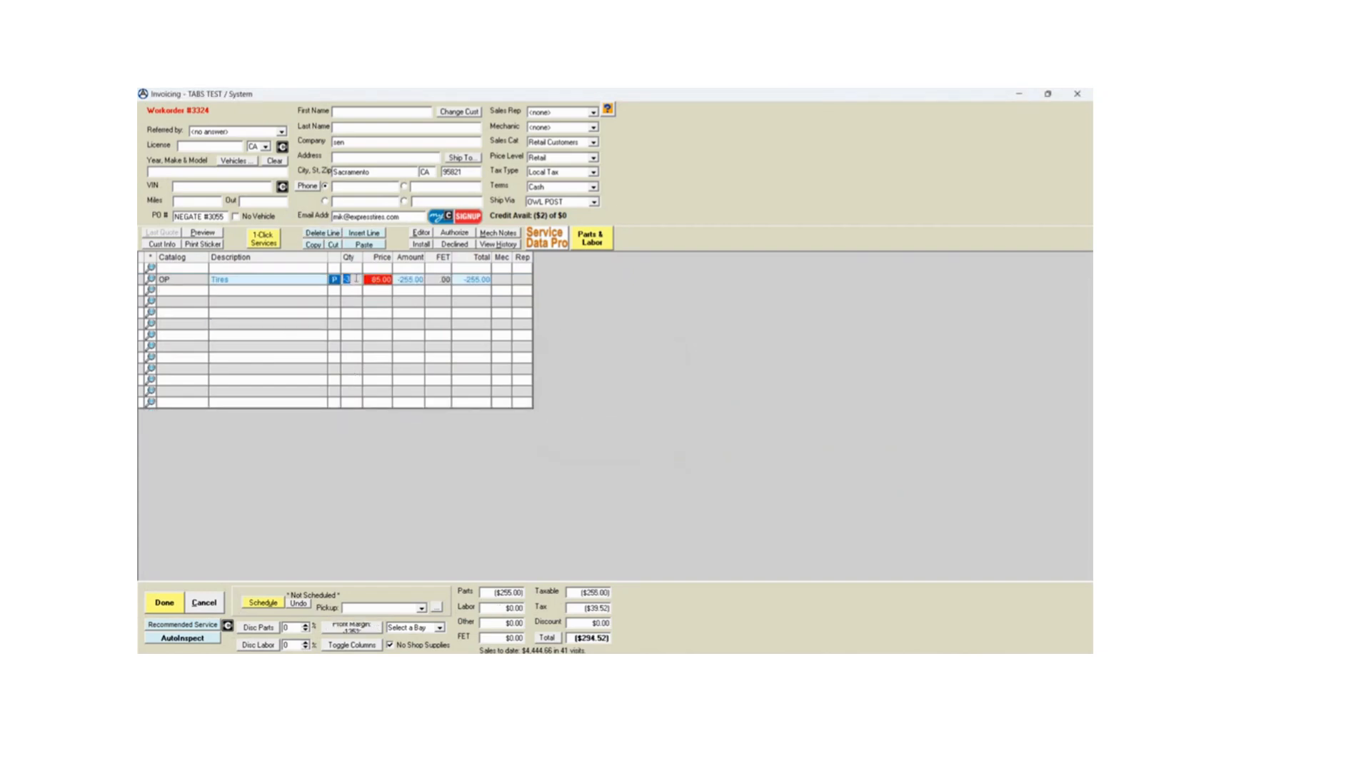
text(-1)
click(354, 323)
click(347, 285)
text(-3)
click(429, 363)
- Finalize the workorder as an invoice, apply its full amount to VISA-M/C and refund it to a swiped card on the terminal
click(164, 602)
click(181, 529)
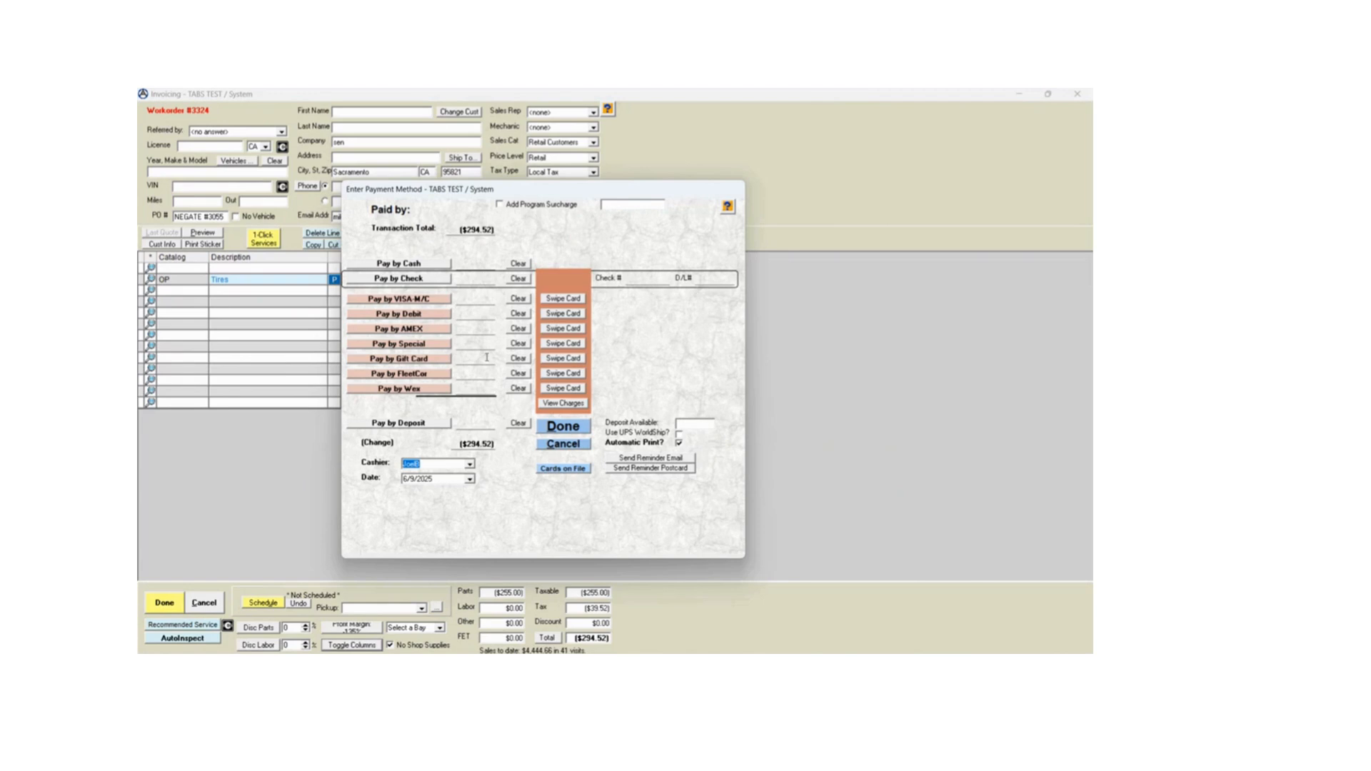
click(445, 301)
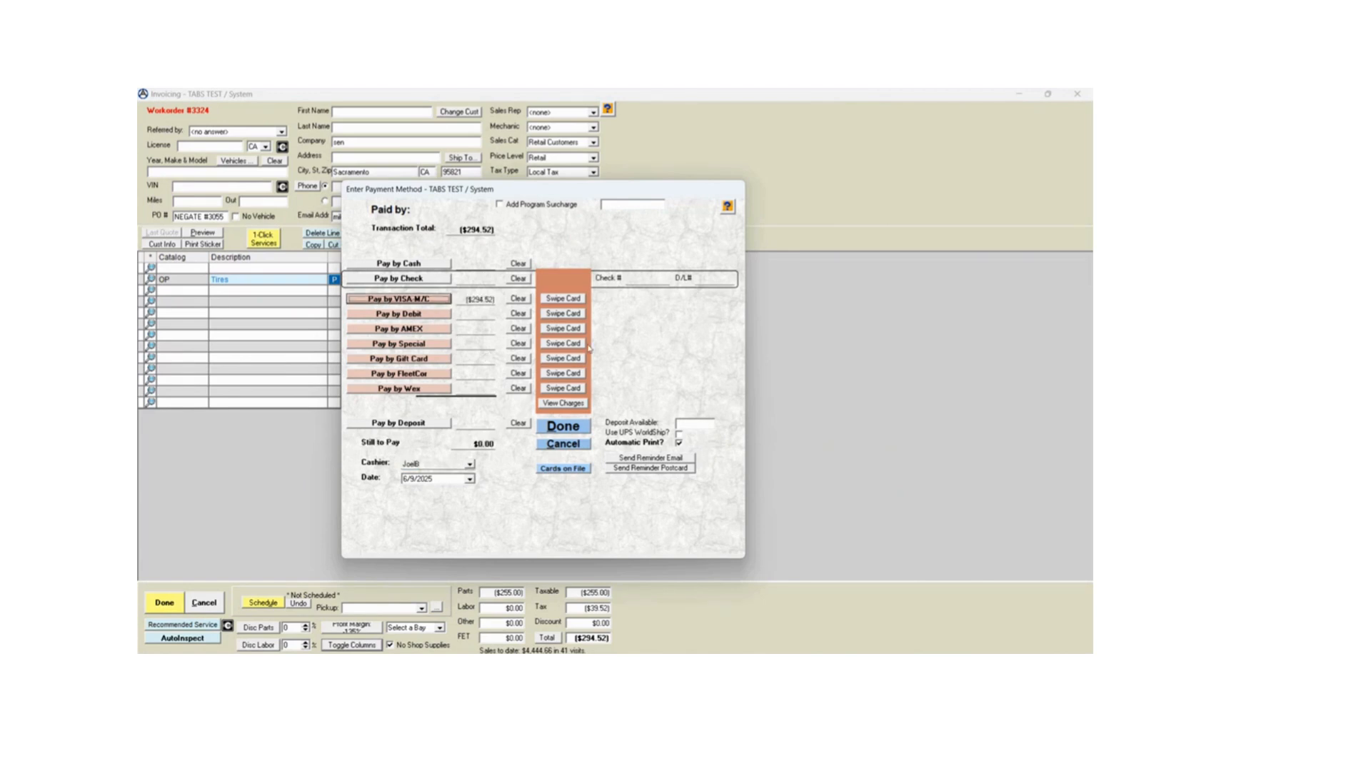
click(546, 298)
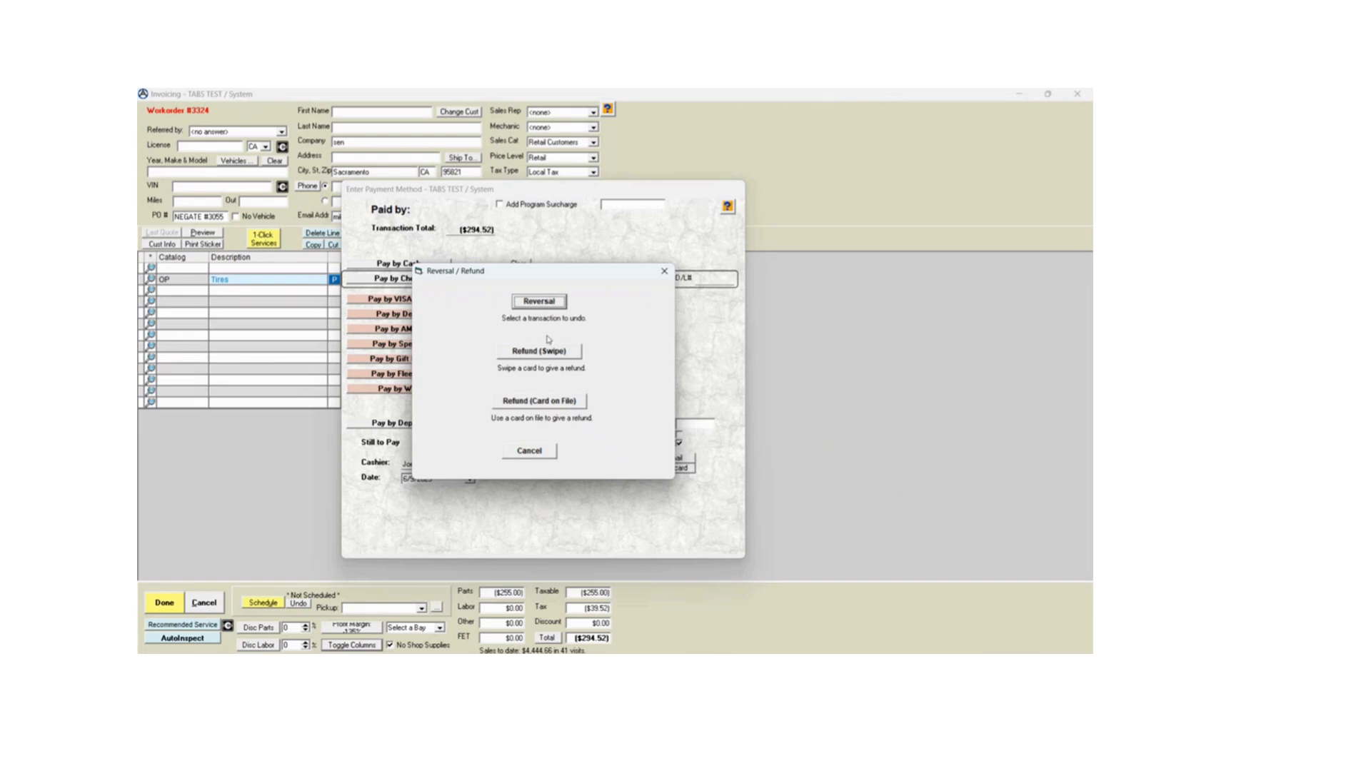
click(551, 357)
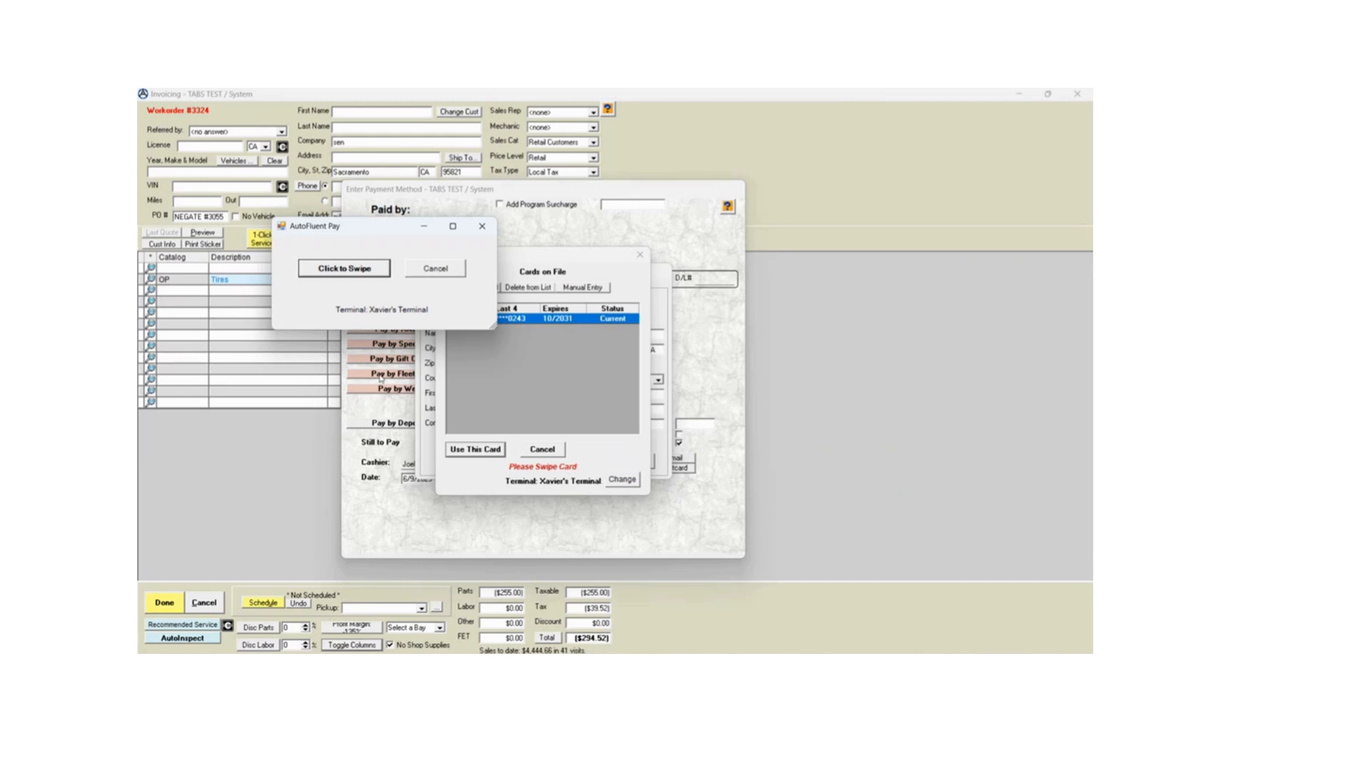
click(364, 272)
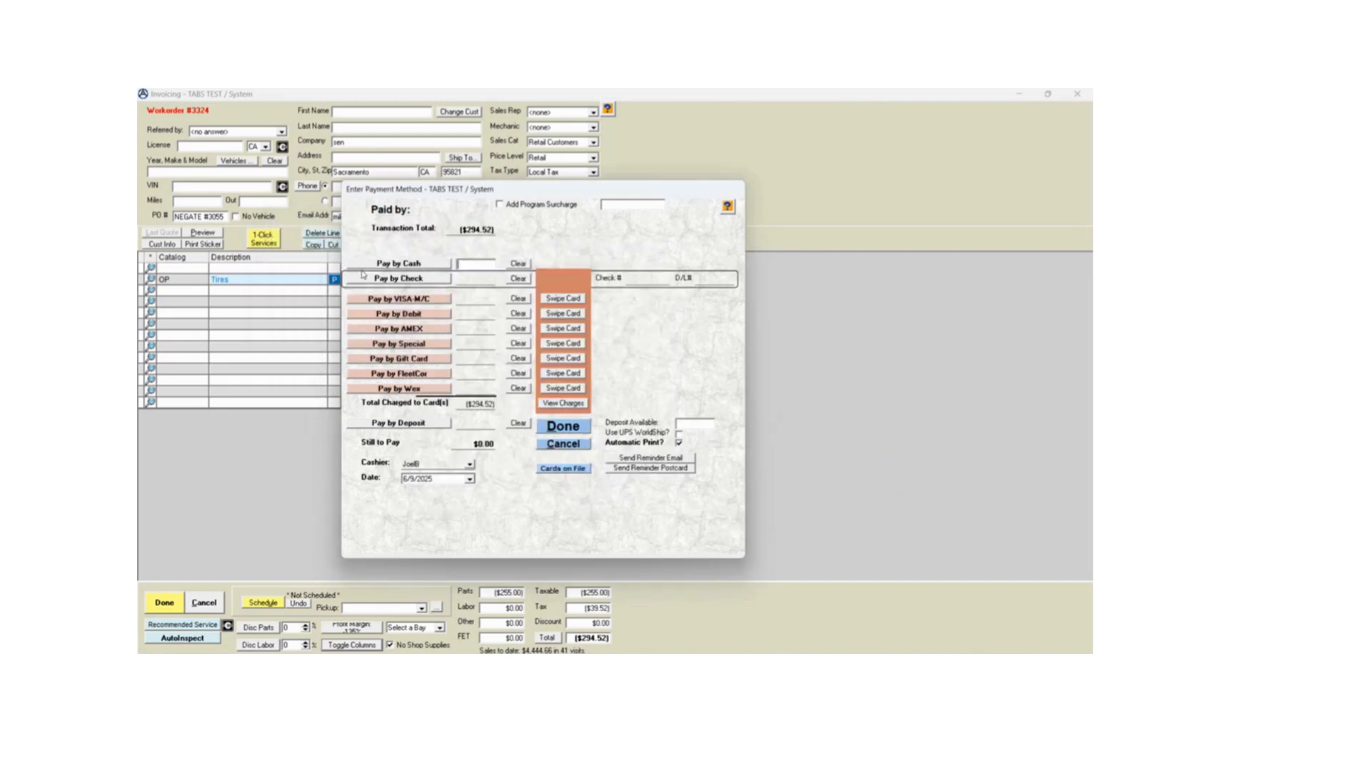
- Review the card refund in the invoice's credit and debit card activity list and close it
click(481, 404)
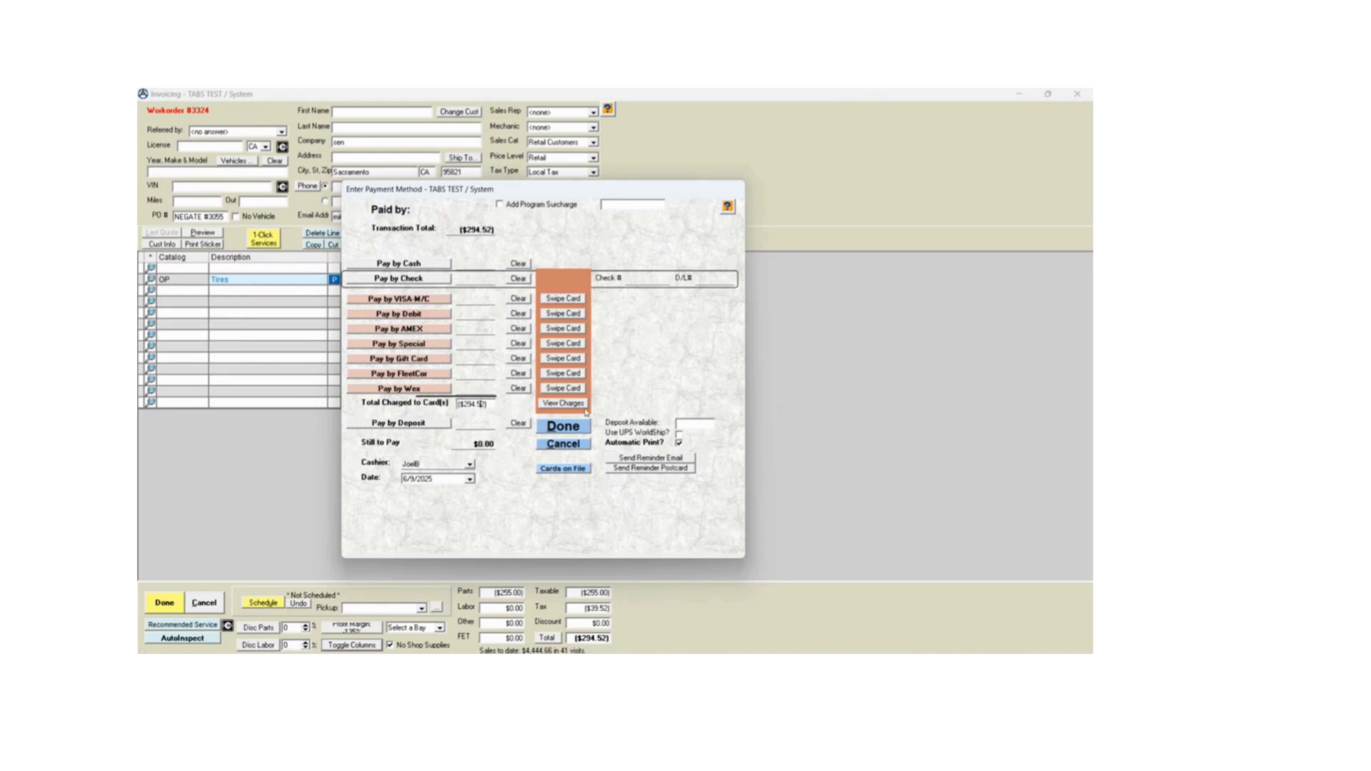
click(584, 406)
drag(599, 291, 829, 281)
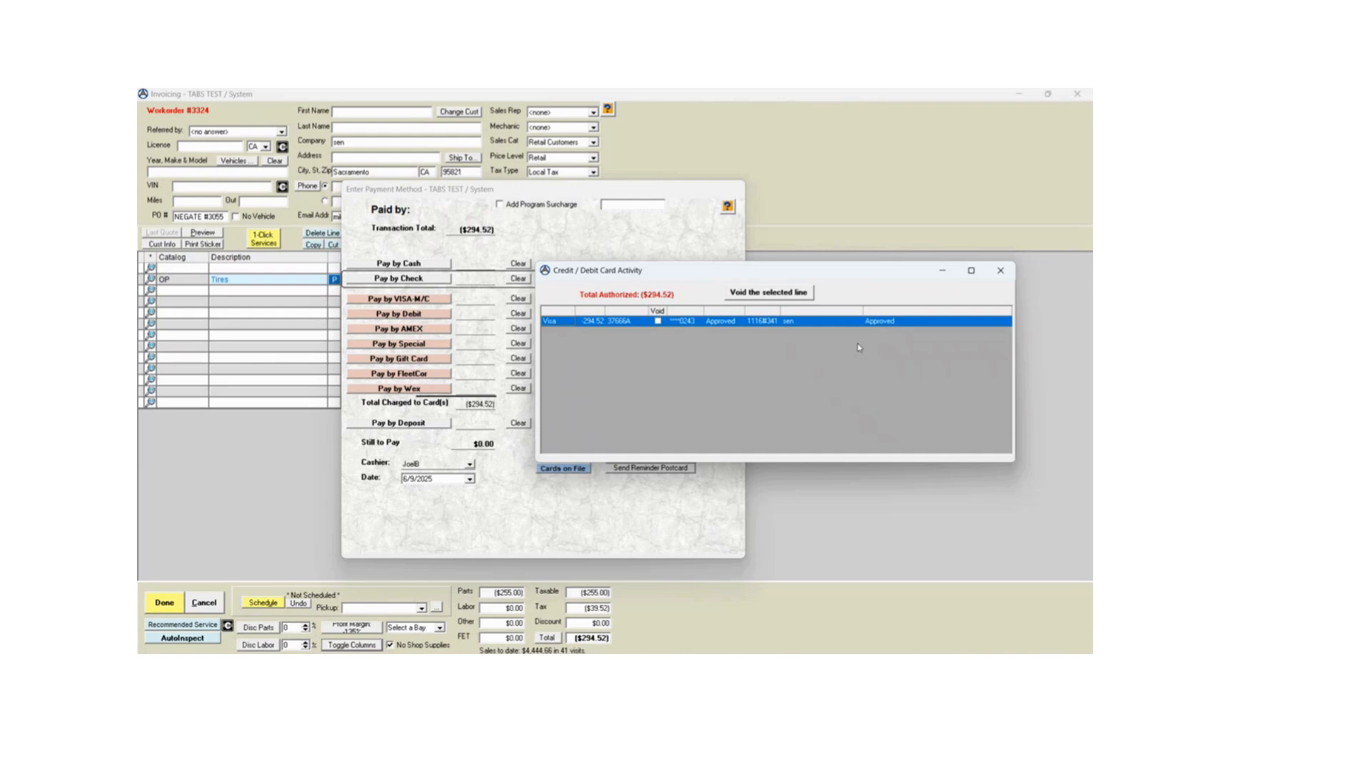
click(1000, 270)
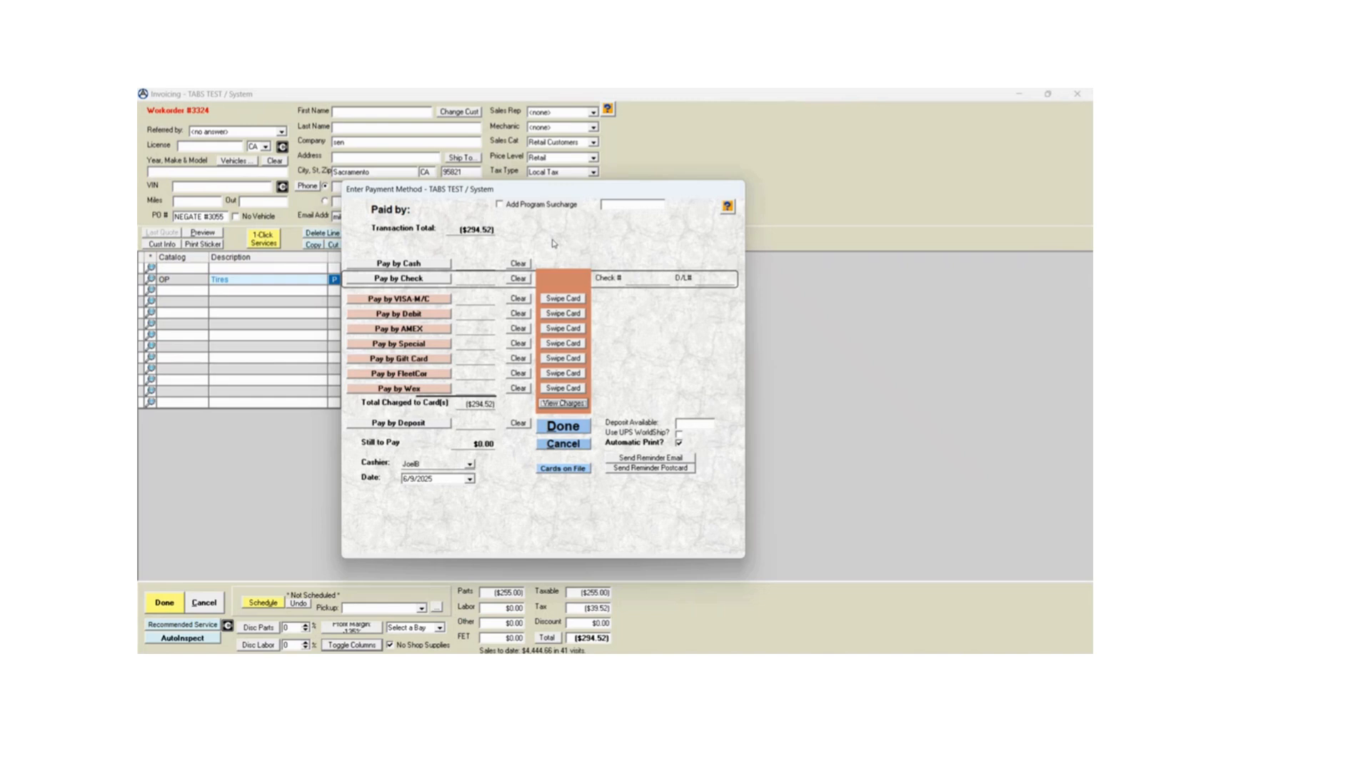
- Turn off Automatic Print, complete the refund payment and close the bin assignment and receipt preview windows
click(679, 443)
click(571, 427)
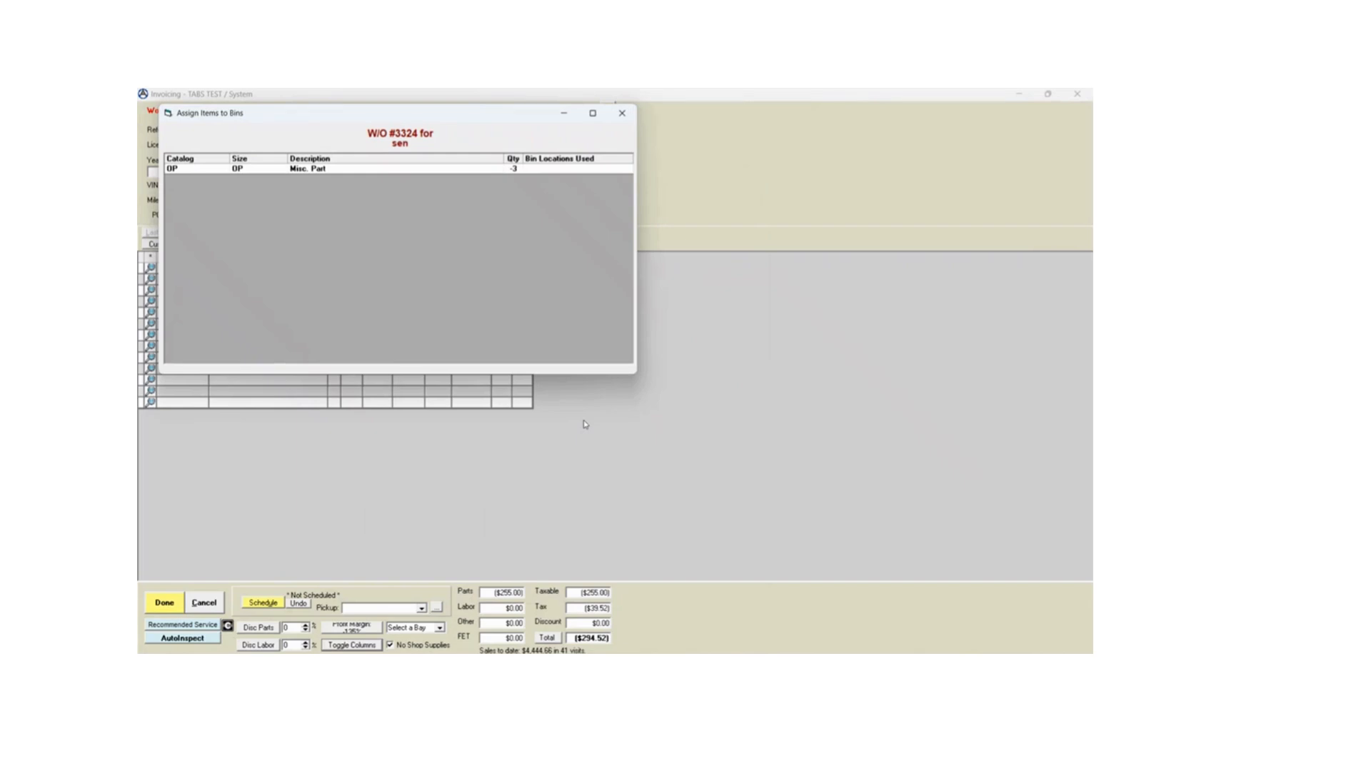
click(622, 115)
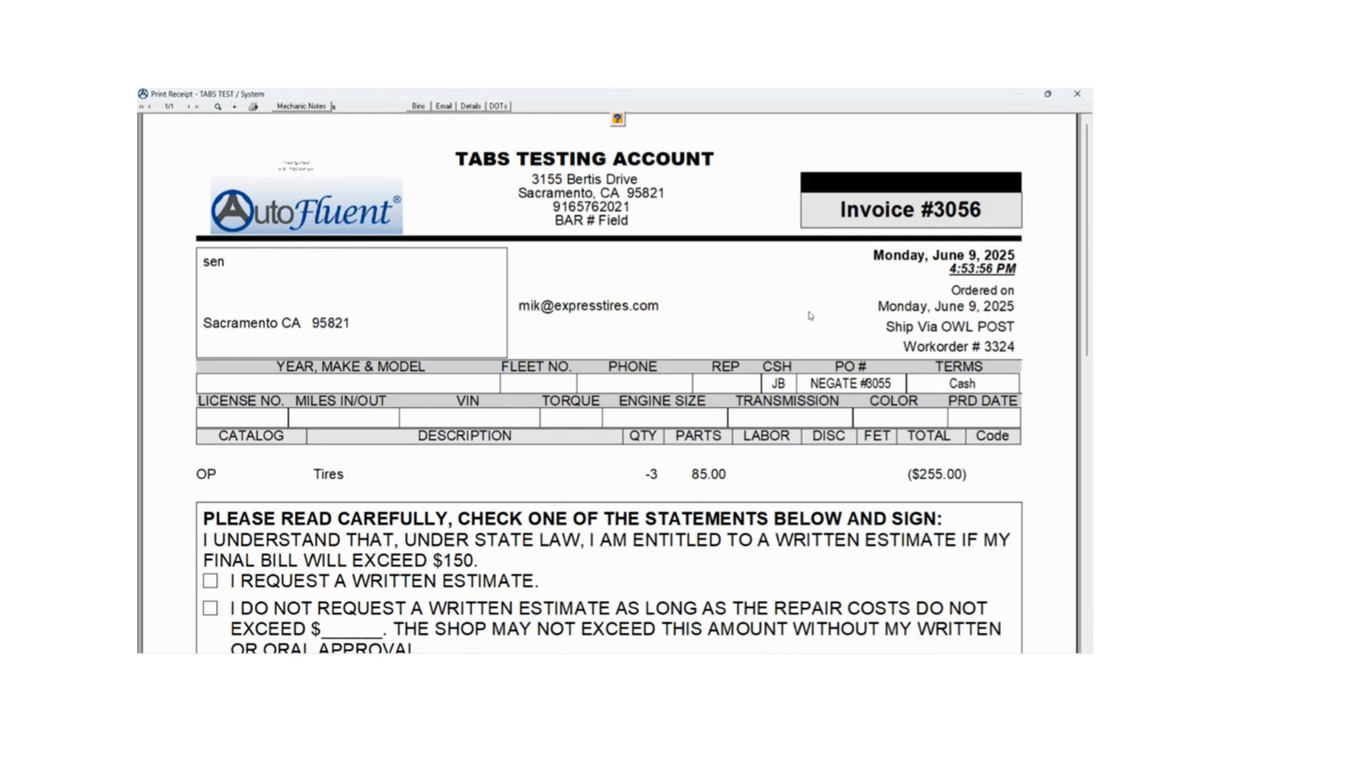
click(1077, 95)
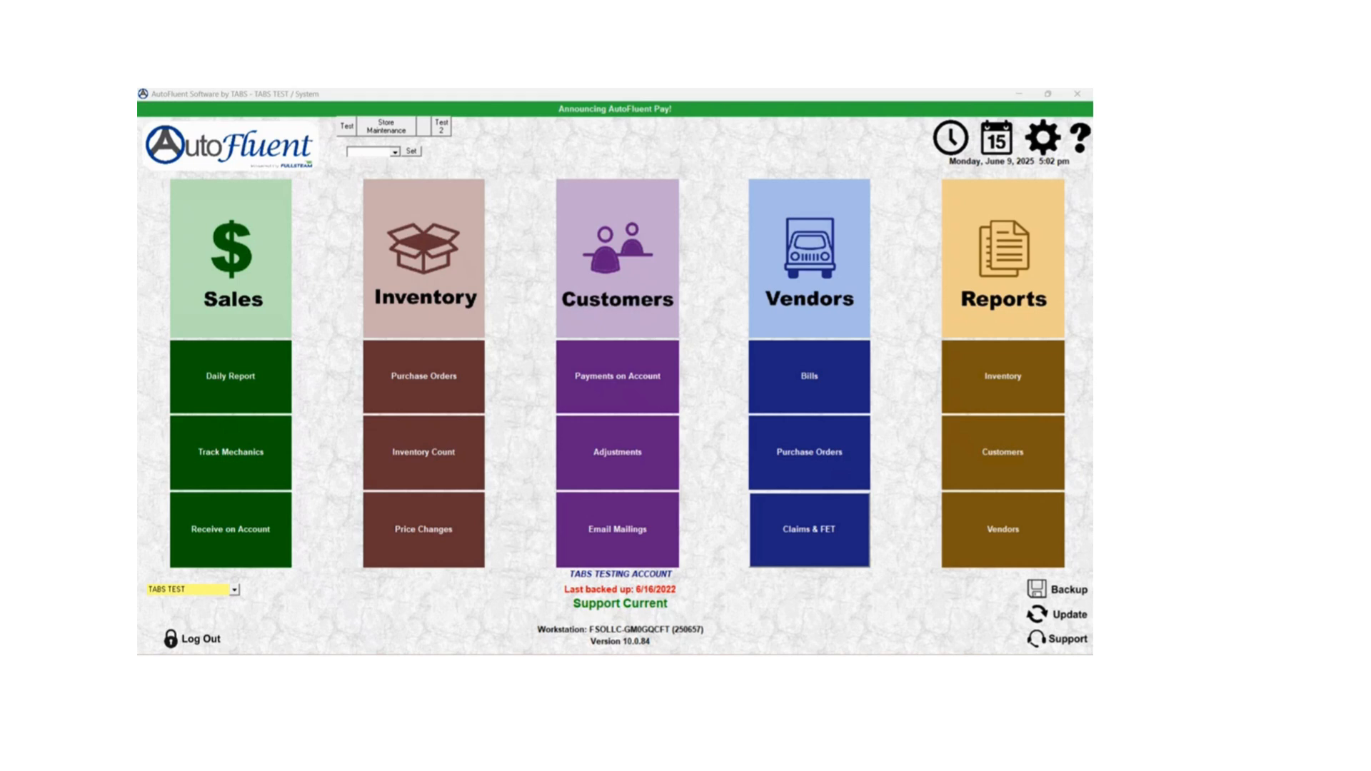
- Create a new workorder for the existing customer sen in Sales and set it to No Shop Supplies
click(265, 266)
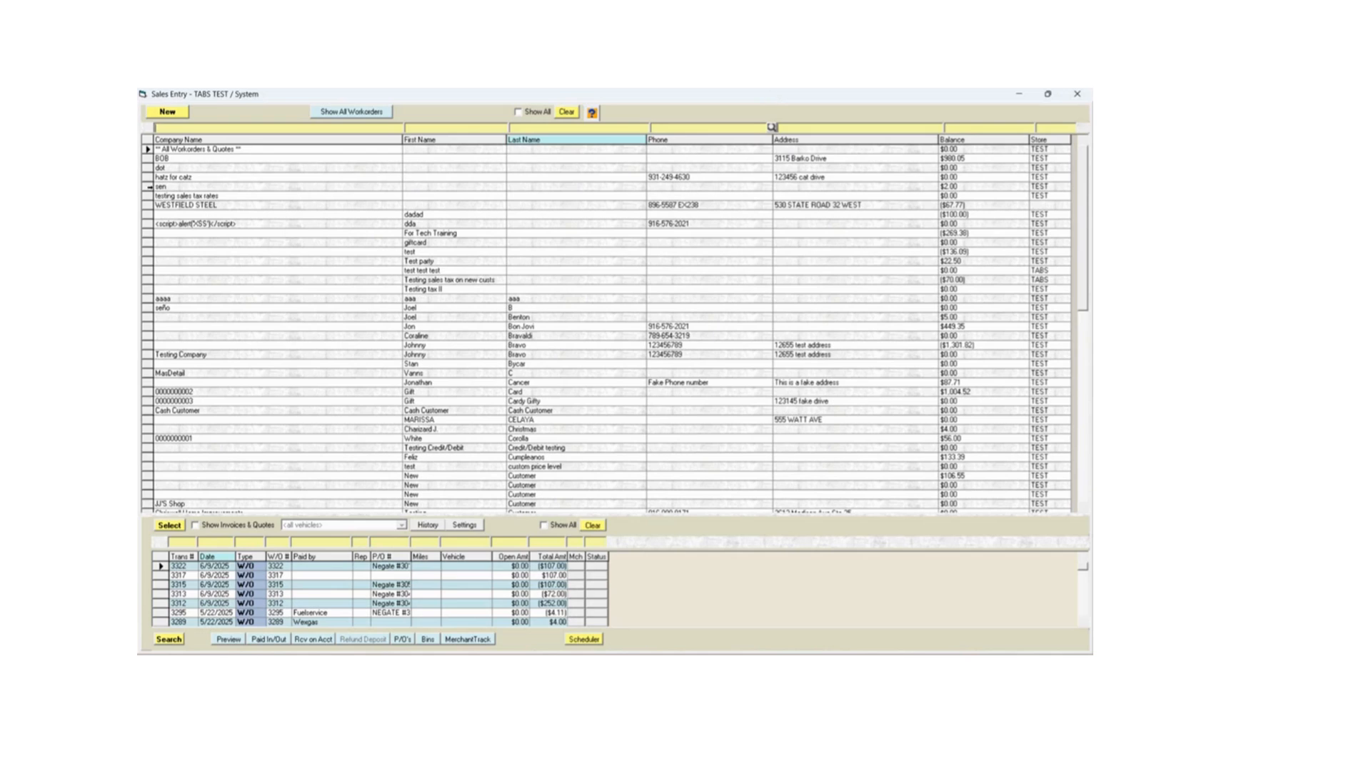
click(148, 186)
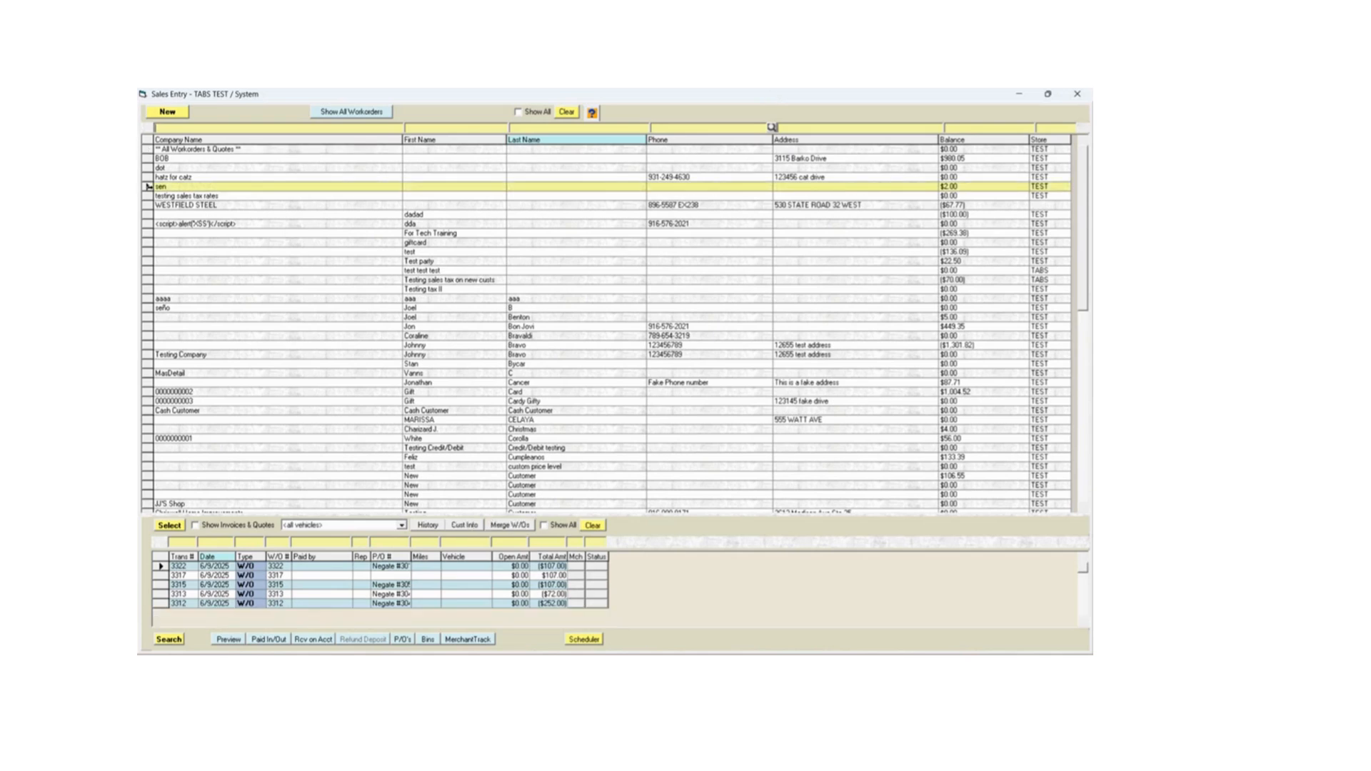
click(168, 111)
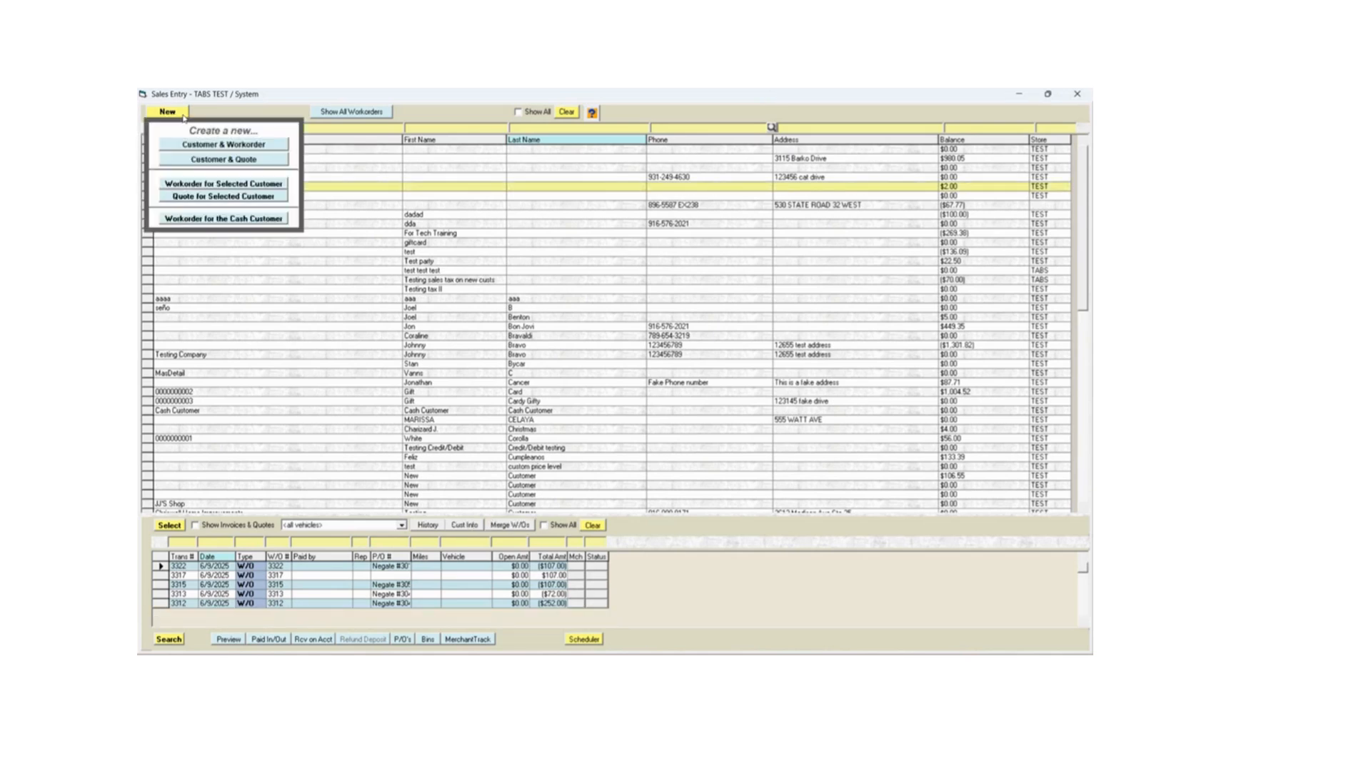
click(211, 184)
click(655, 417)
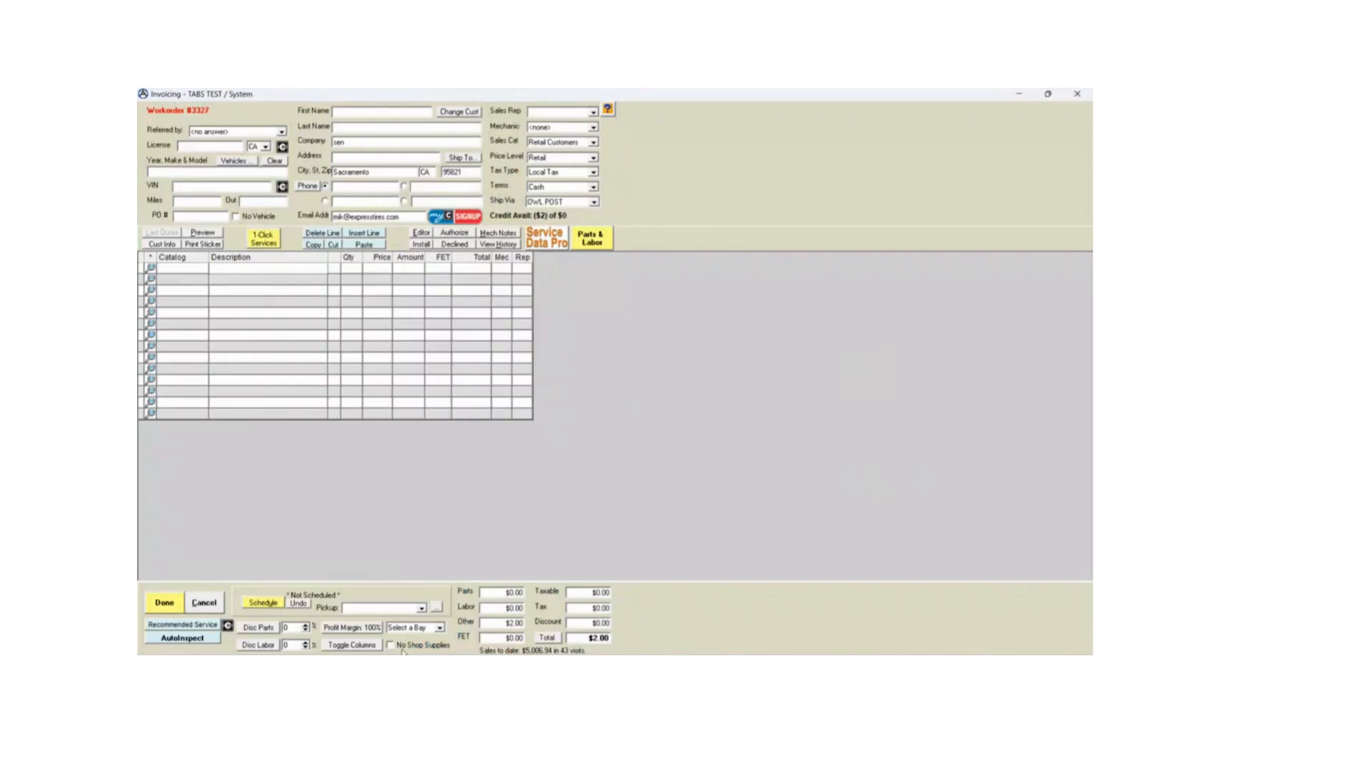
click(402, 650)
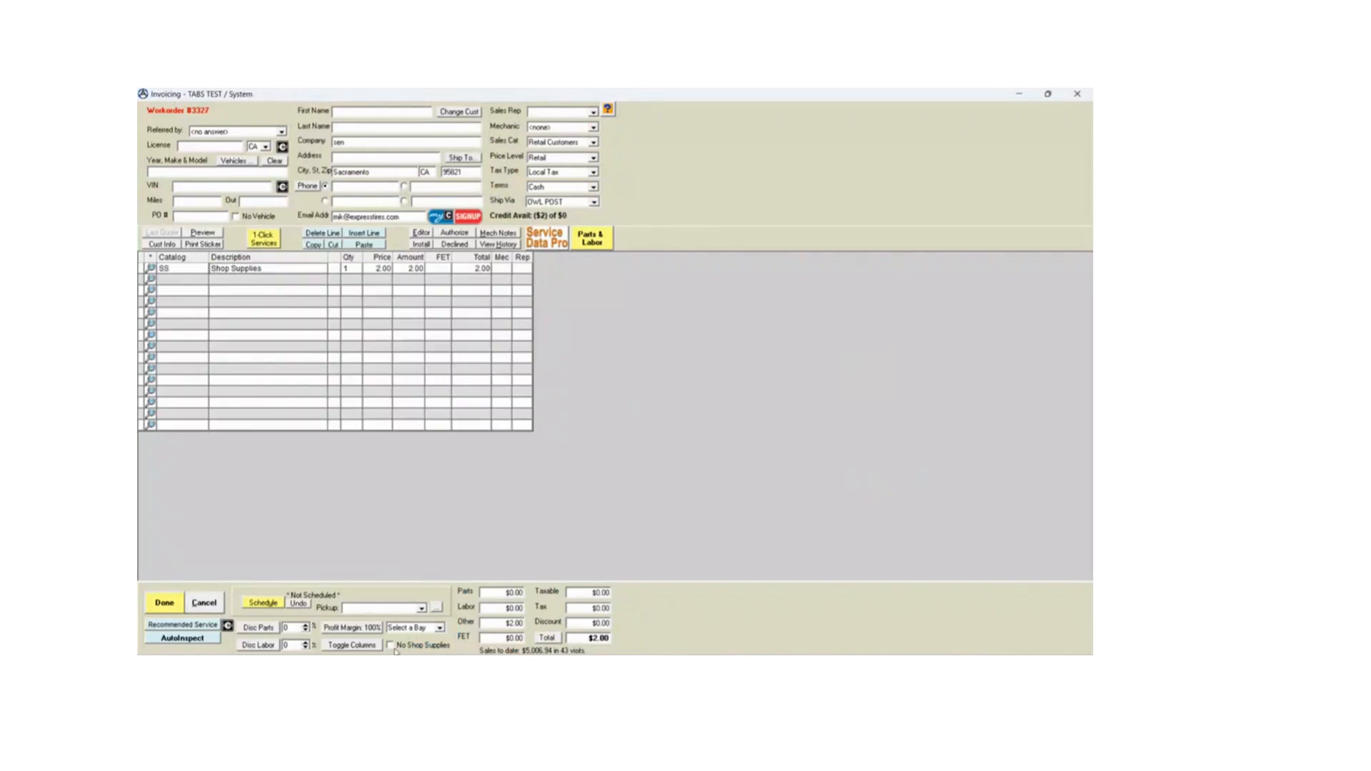
- Add a REFUND catalog line with a price of 856.80 and a quantity of -1
click(184, 279)
text(refund)
key(Return)
click(390, 279)
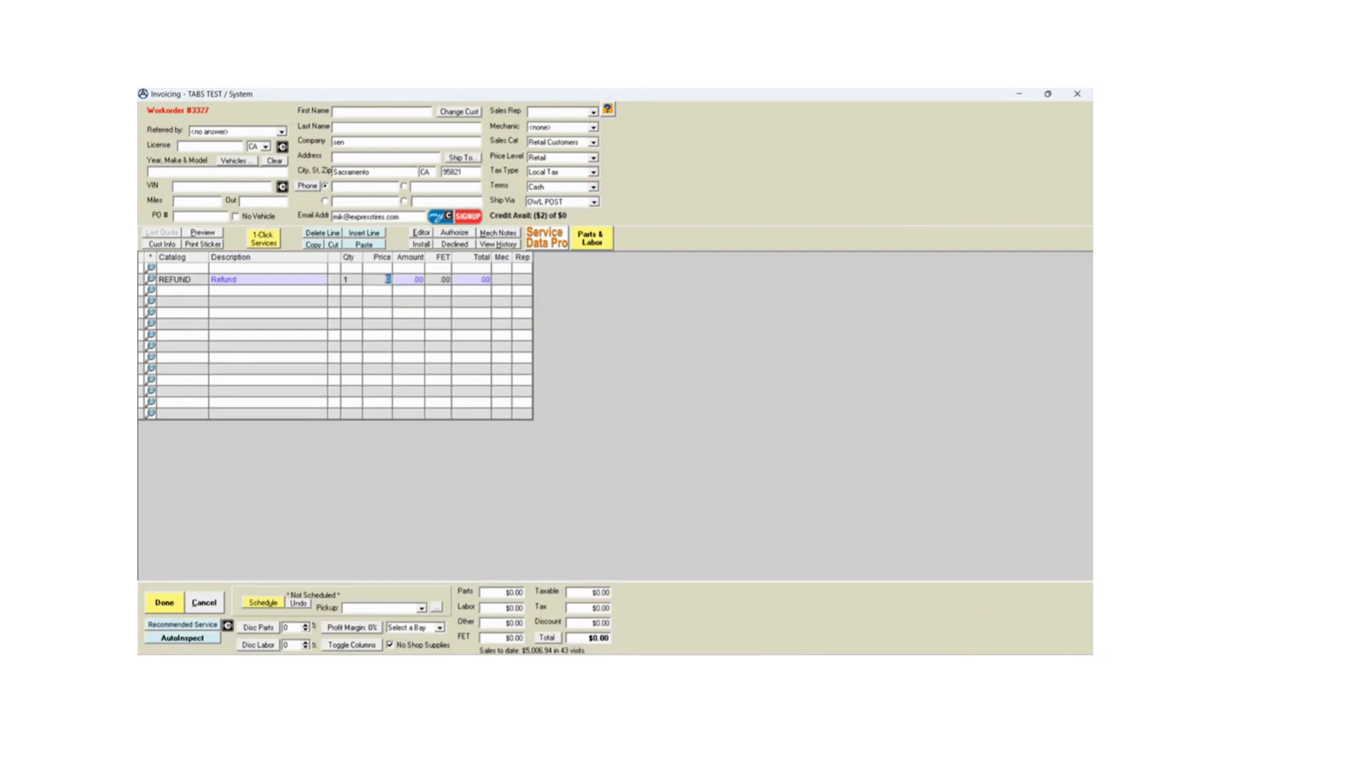
text(856.80)
click(357, 293)
click(355, 280)
text(-1)
click(354, 297)
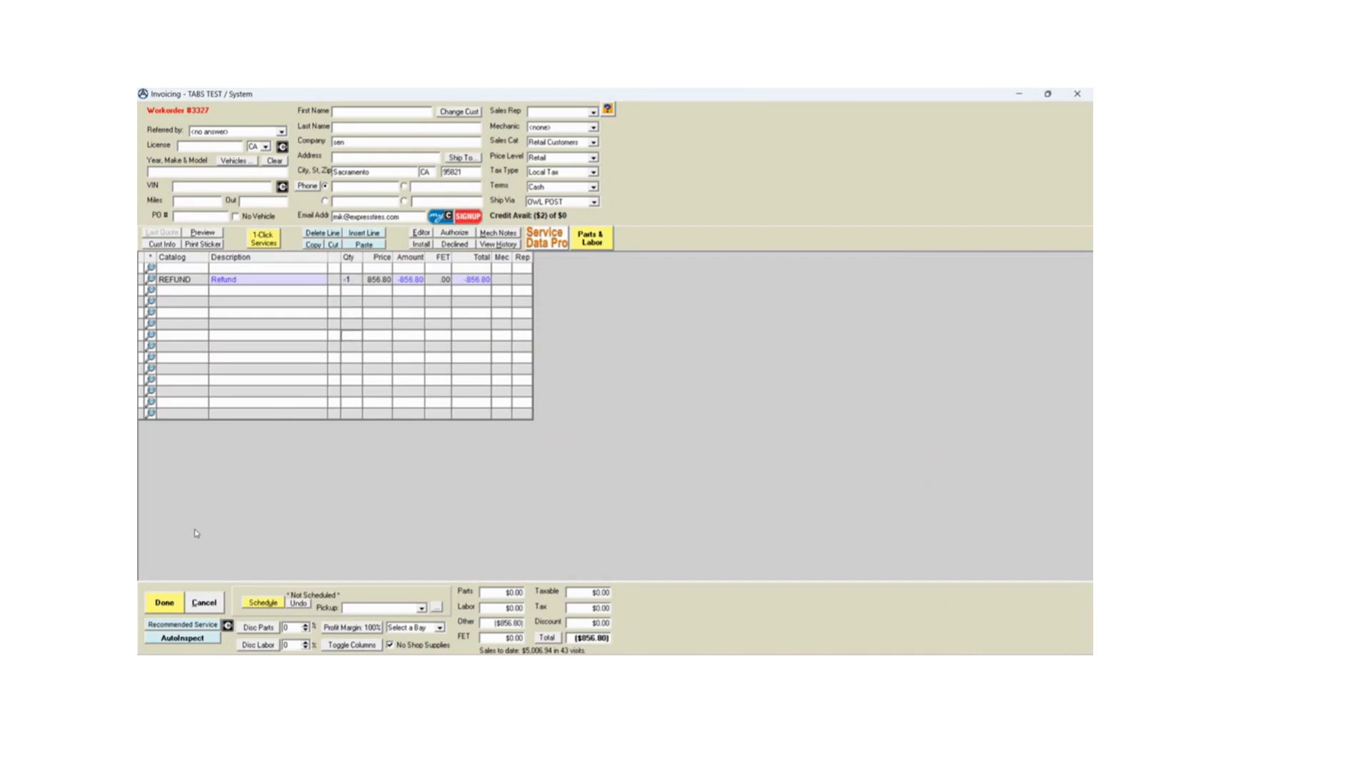
- Finalize the refund workorder as an invoice and apply its full amount to VISA-M/C
click(164, 603)
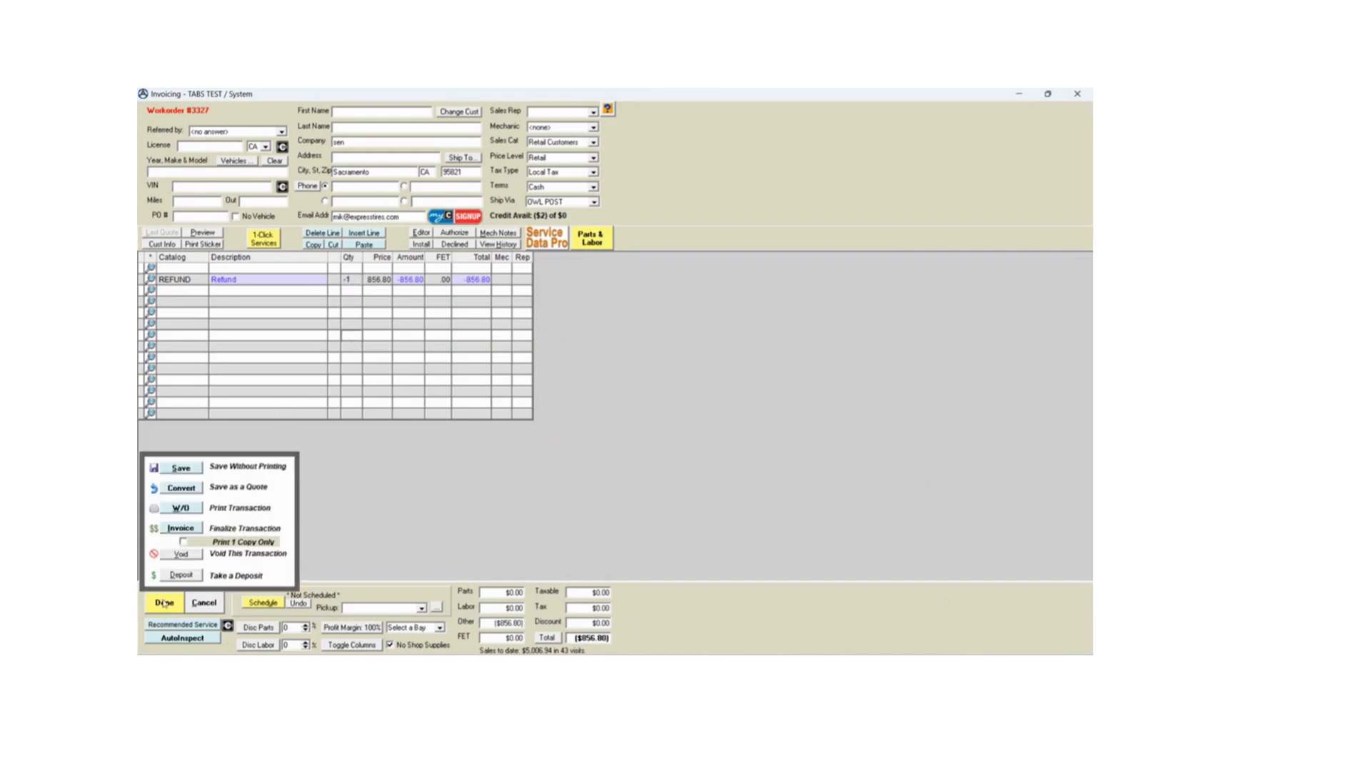
click(190, 531)
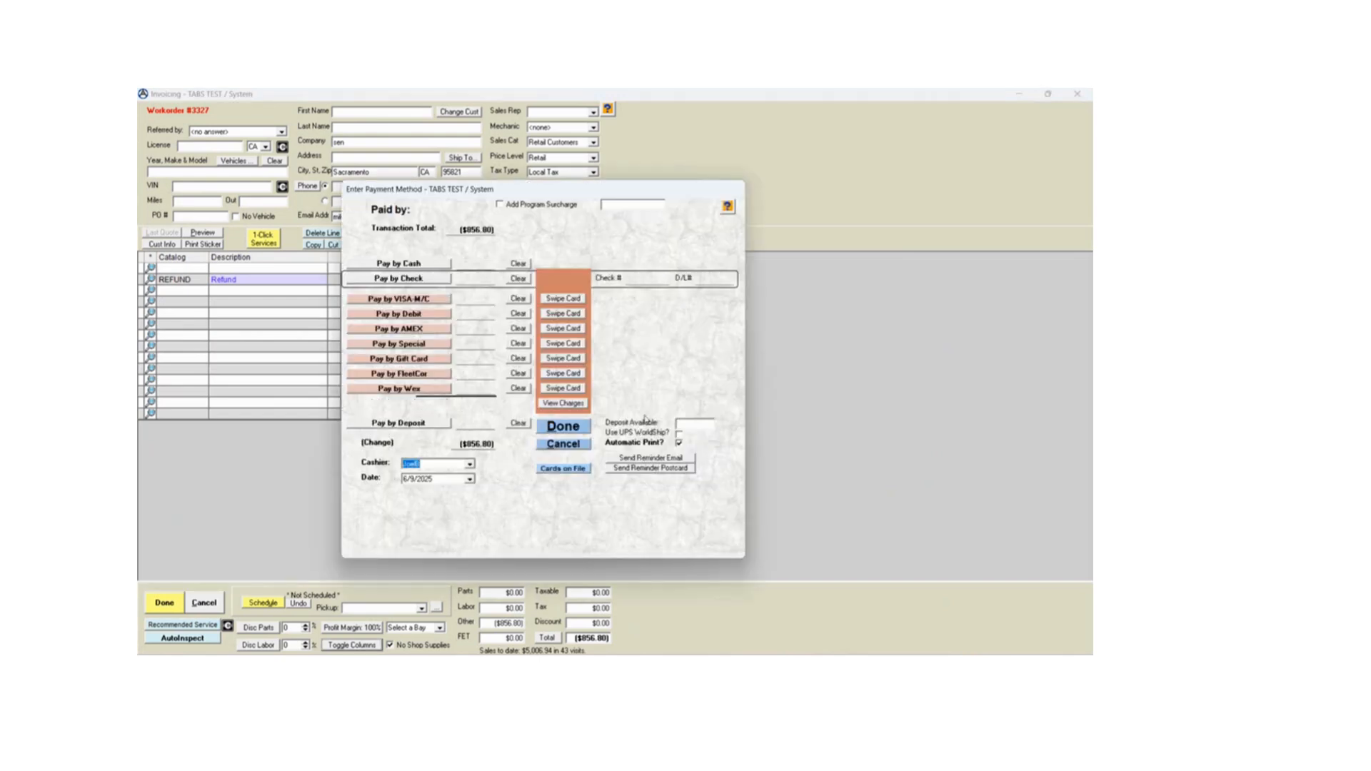
click(433, 303)
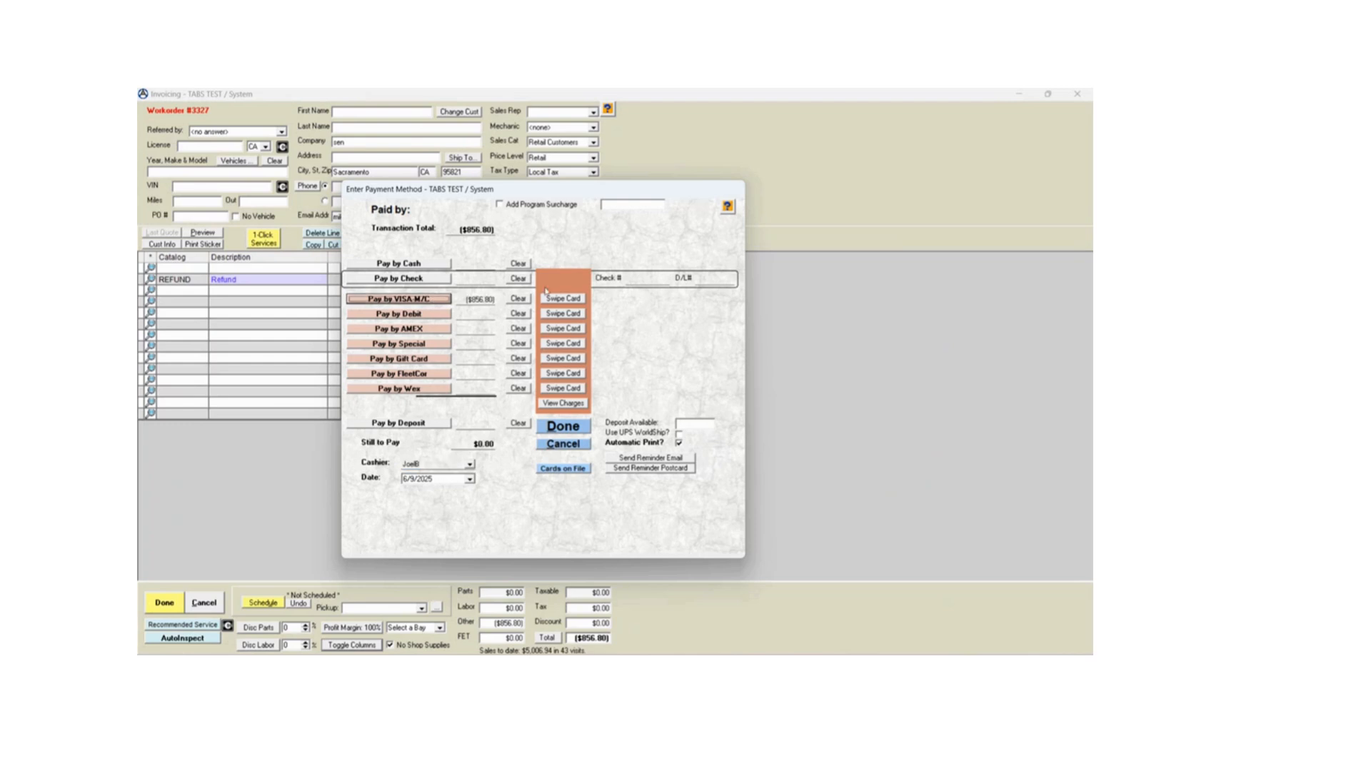
- Start reversing the VISA-M/C refund charge, using the first Visa listed among the cards on file
click(571, 301)
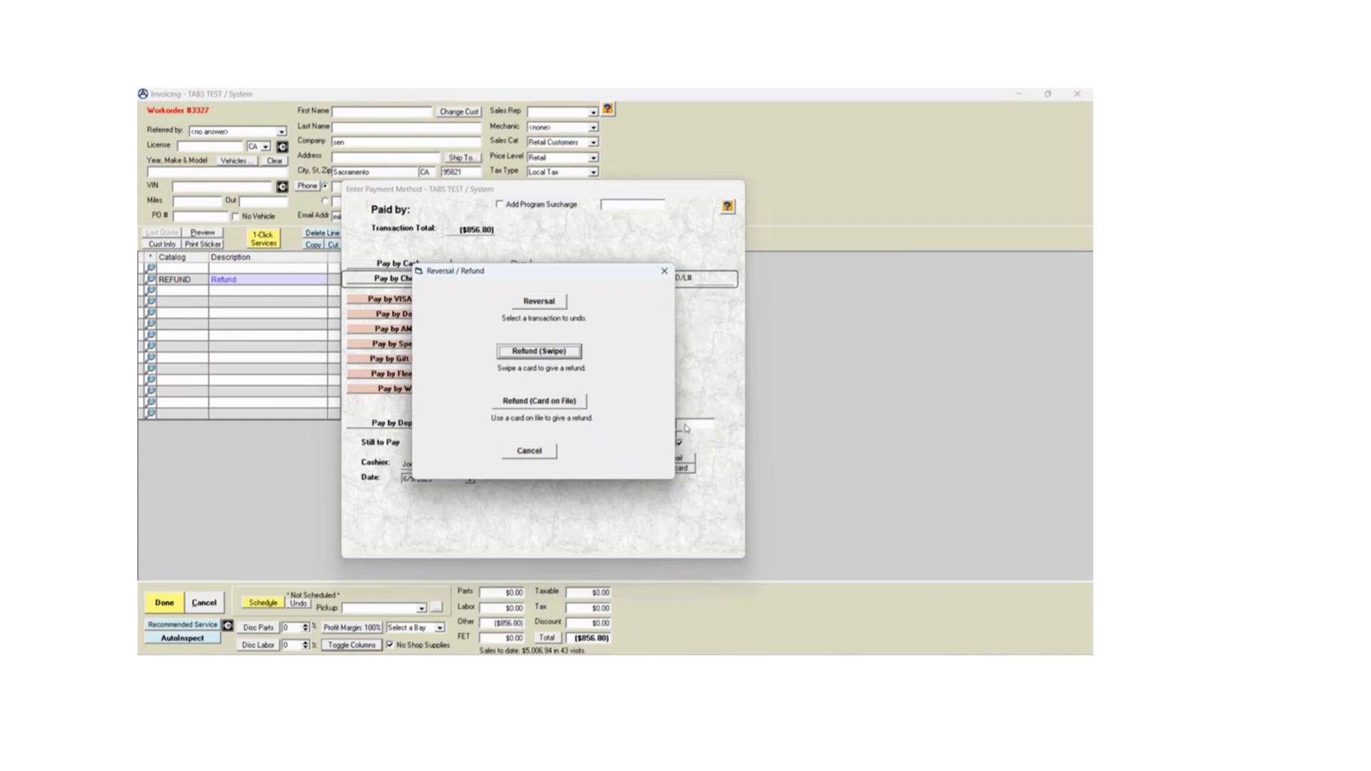
click(555, 306)
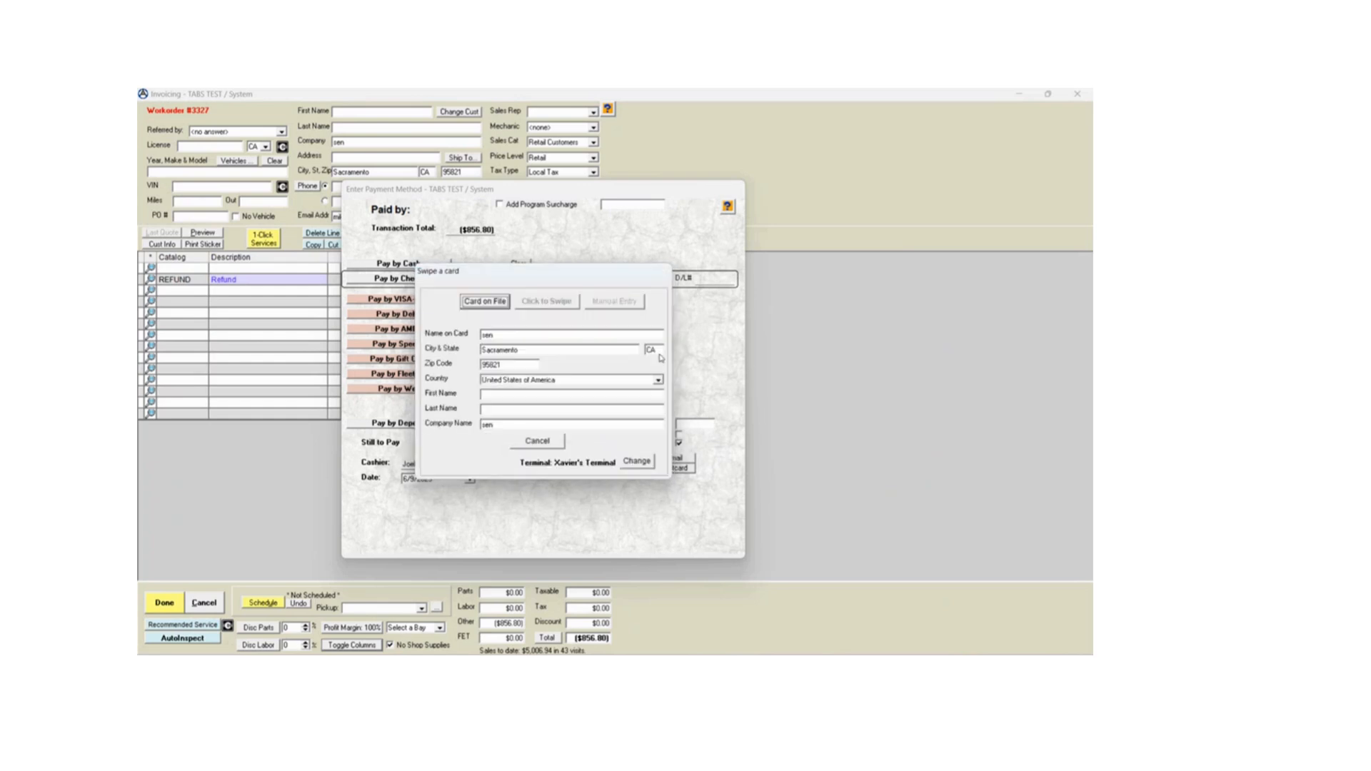
click(486, 301)
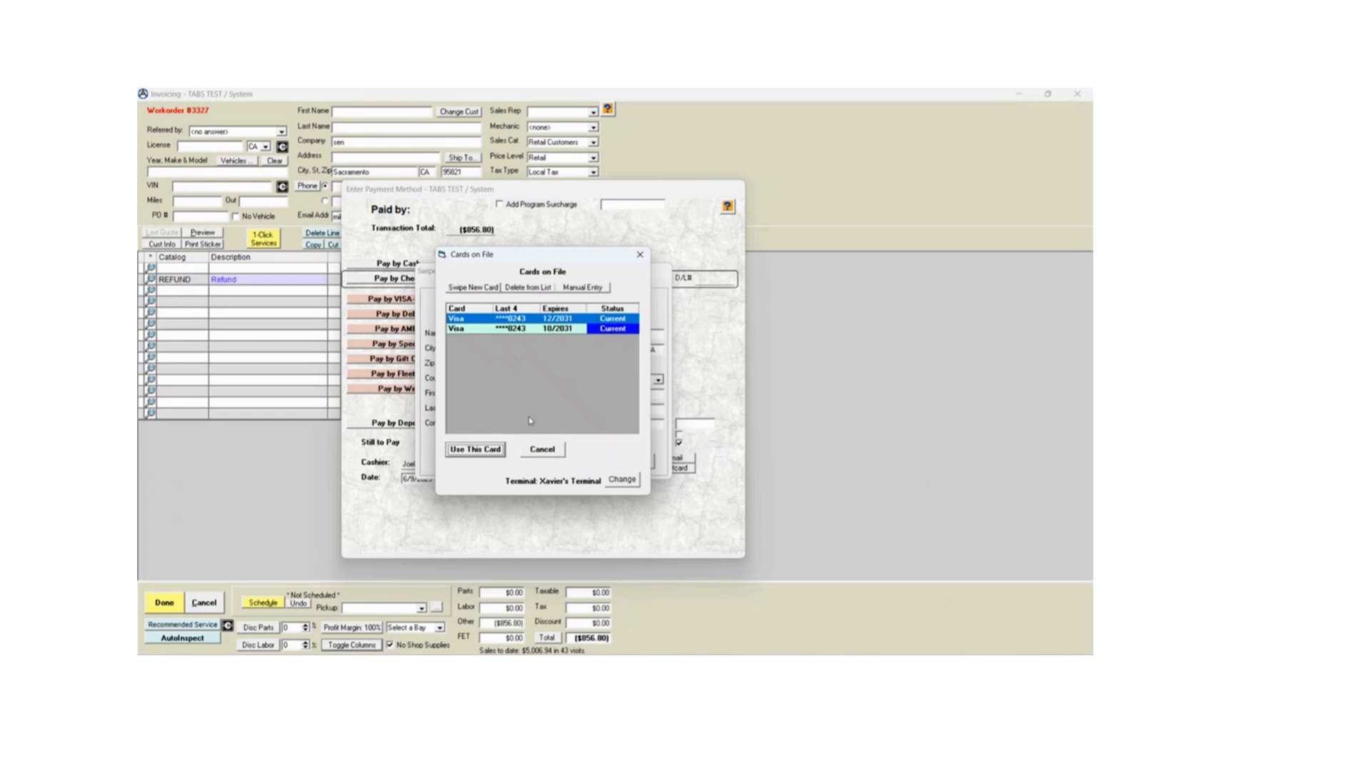
click(499, 449)
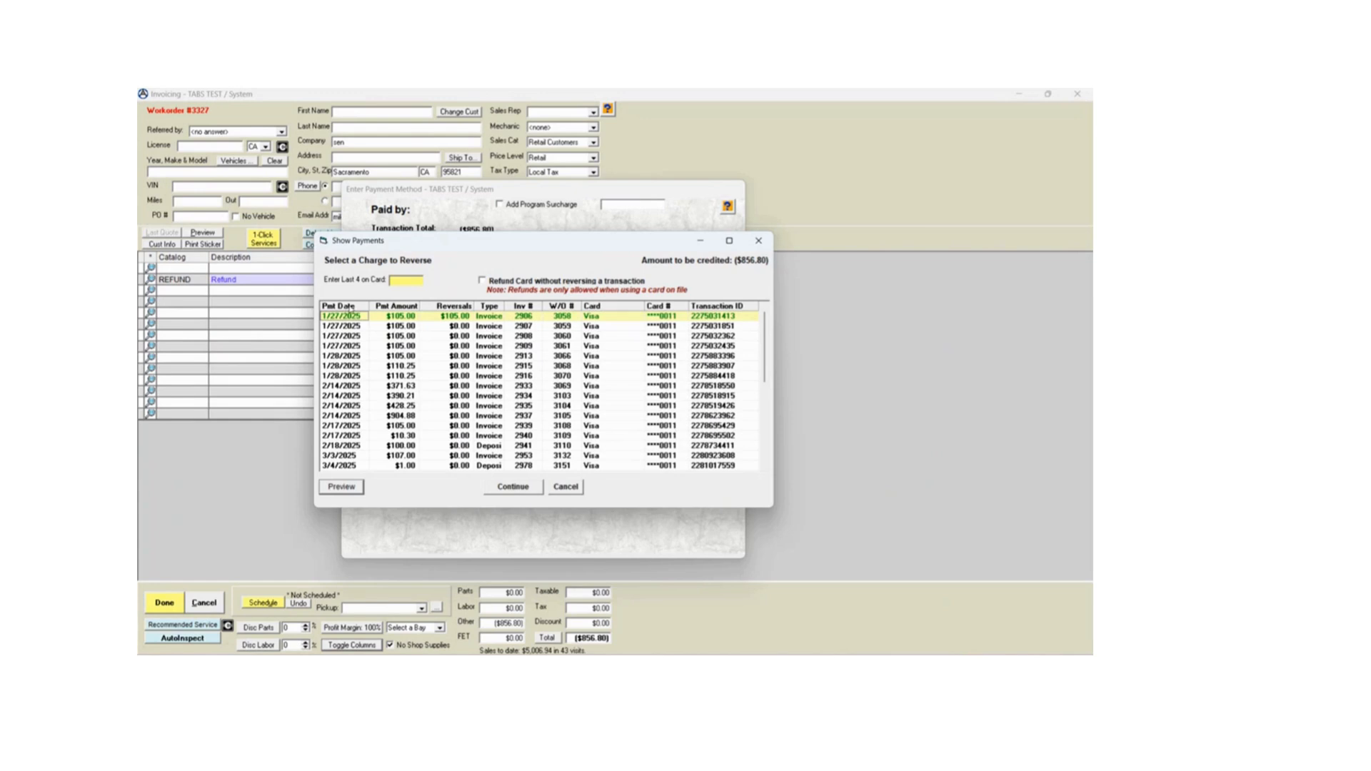
- Sort the past charges by payment date, newest first, and filter them by the card's last four digits
click(354, 305)
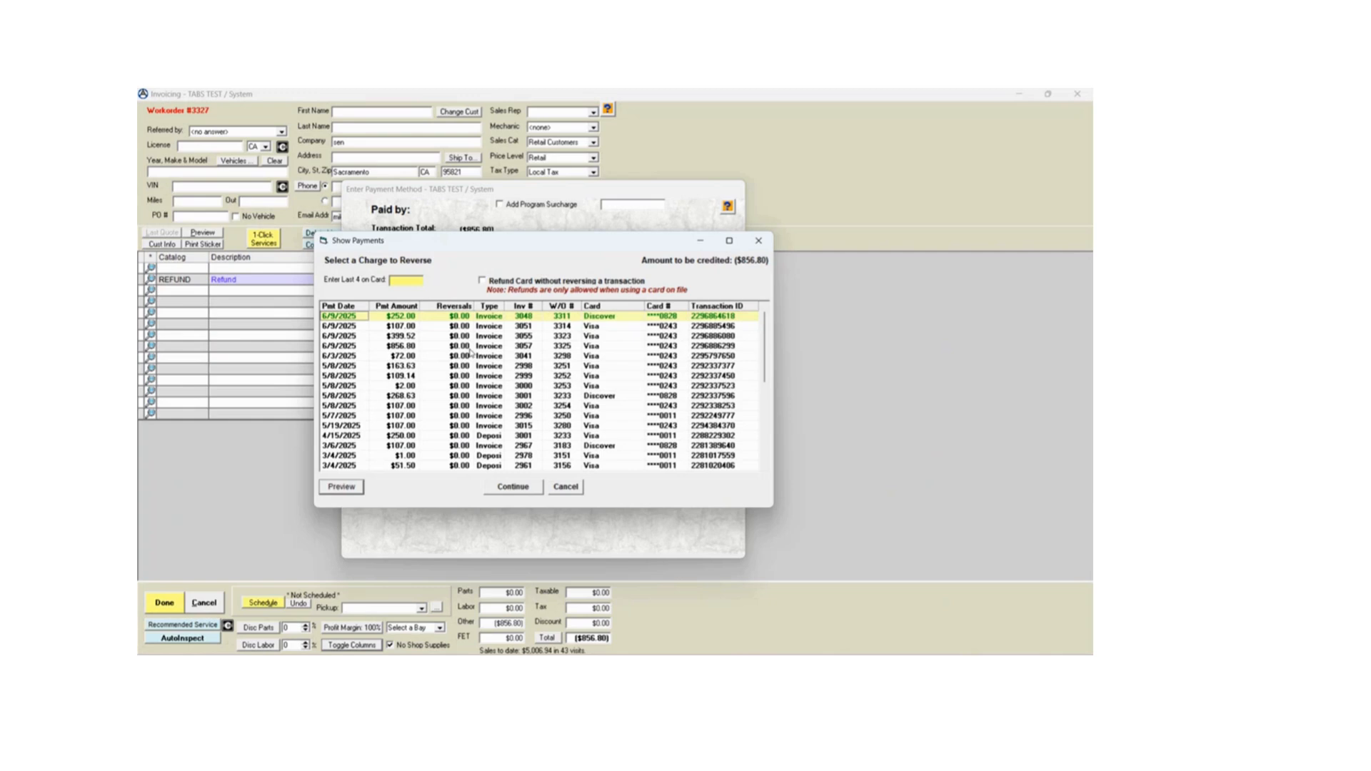
click(402, 347)
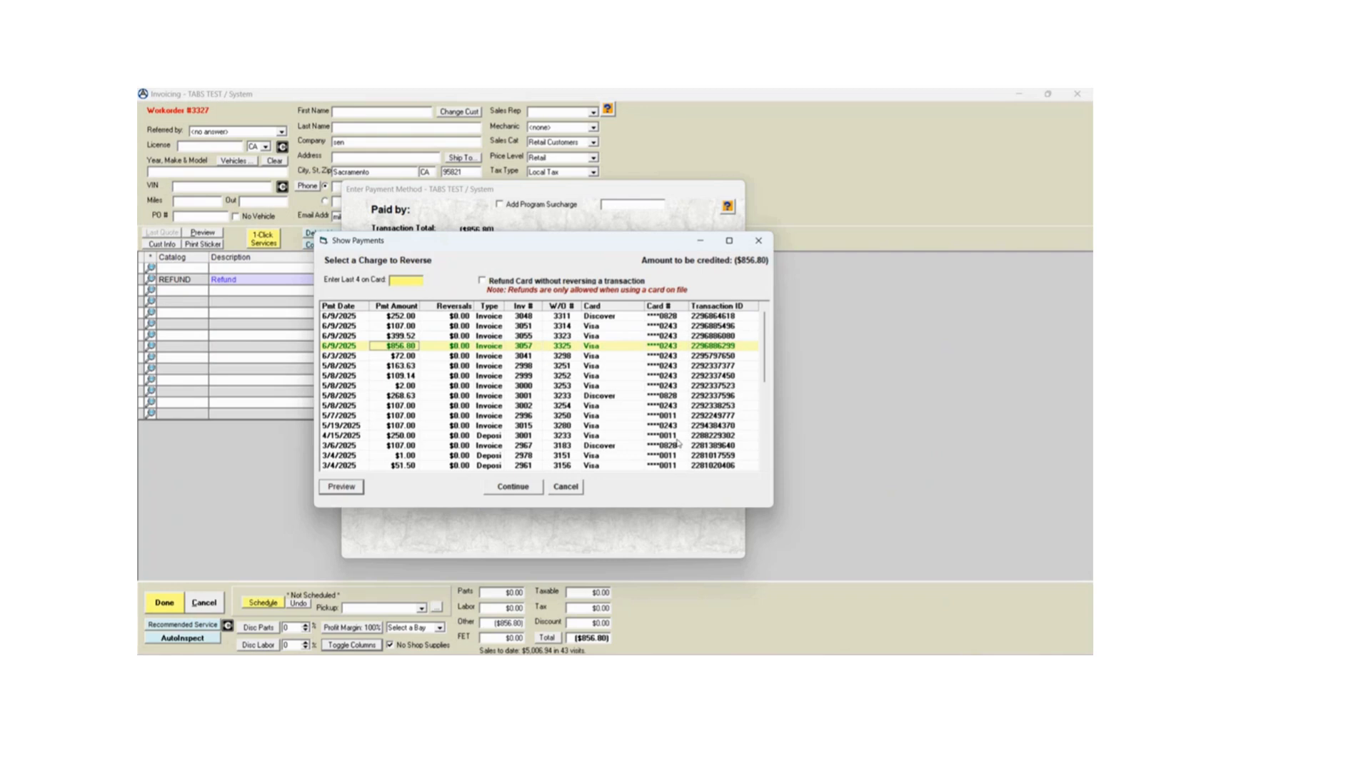
click(401, 280)
scroll(667, 401, down, 5)
scroll(666, 402, up, 5)
text(0243)
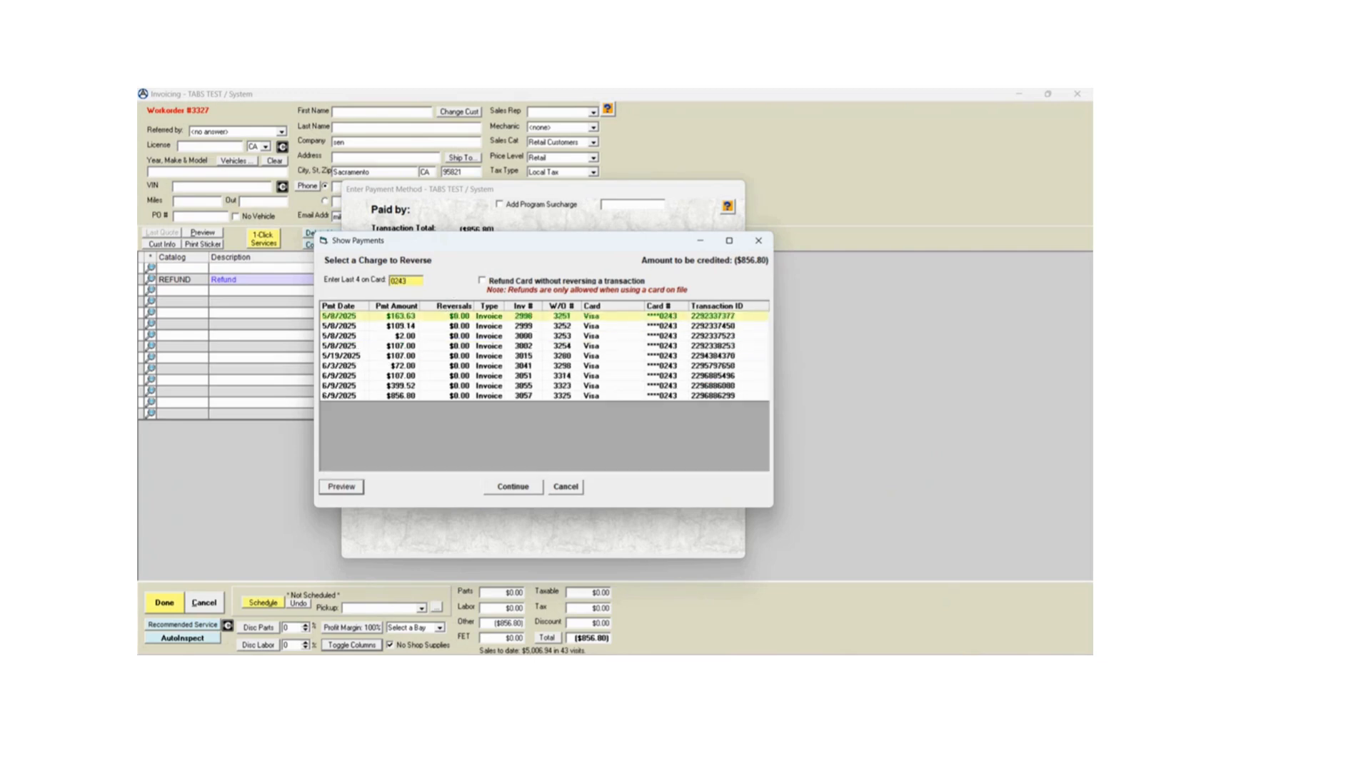
- Reverse the 6/9/2025 invoice charge of $856.80 and view the resulting card activity
click(351, 396)
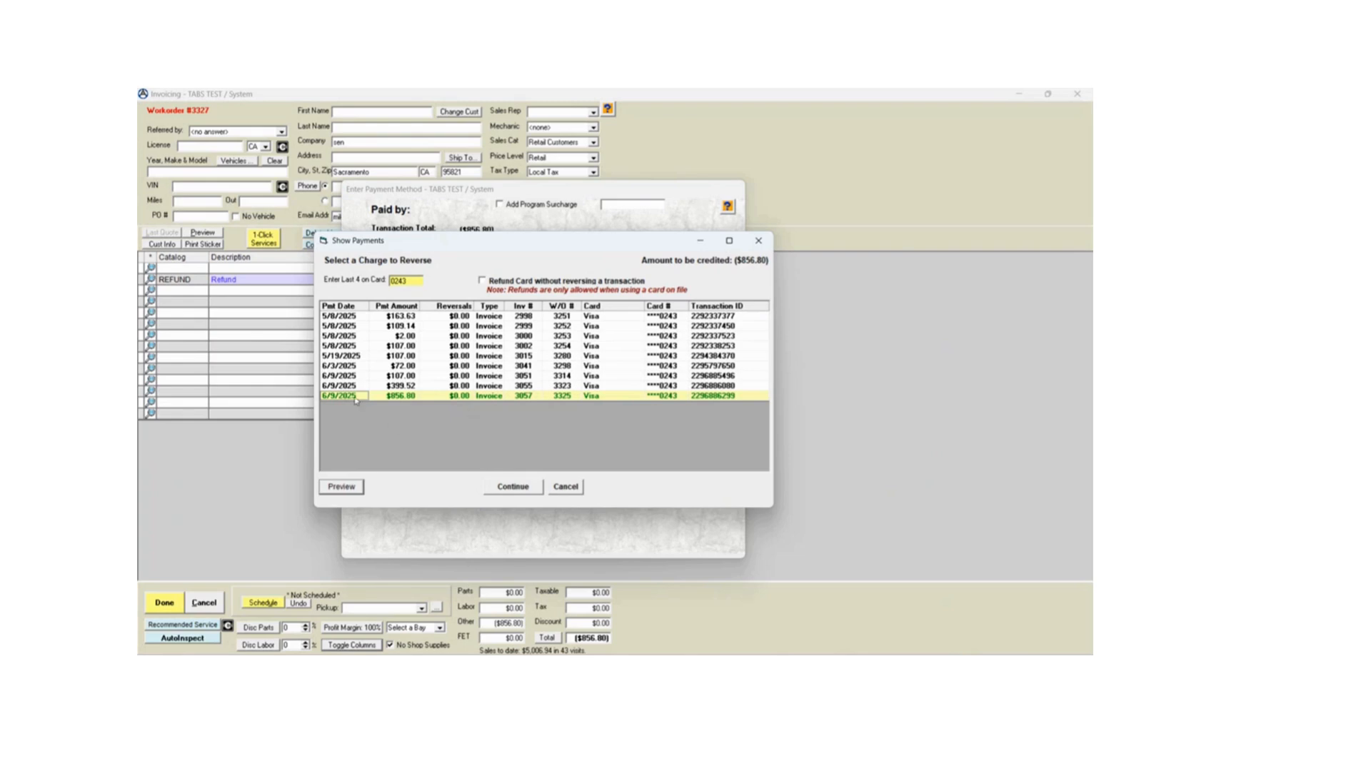
click(513, 488)
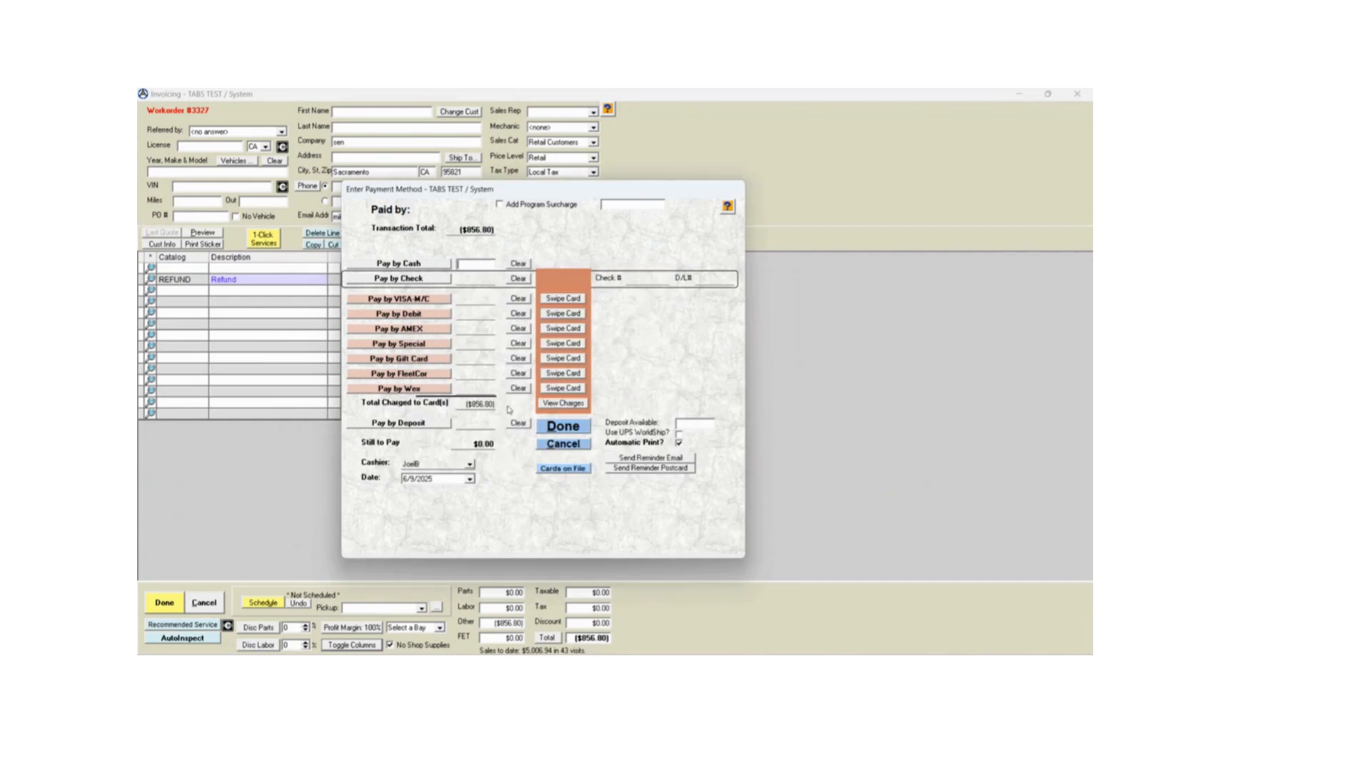
click(562, 404)
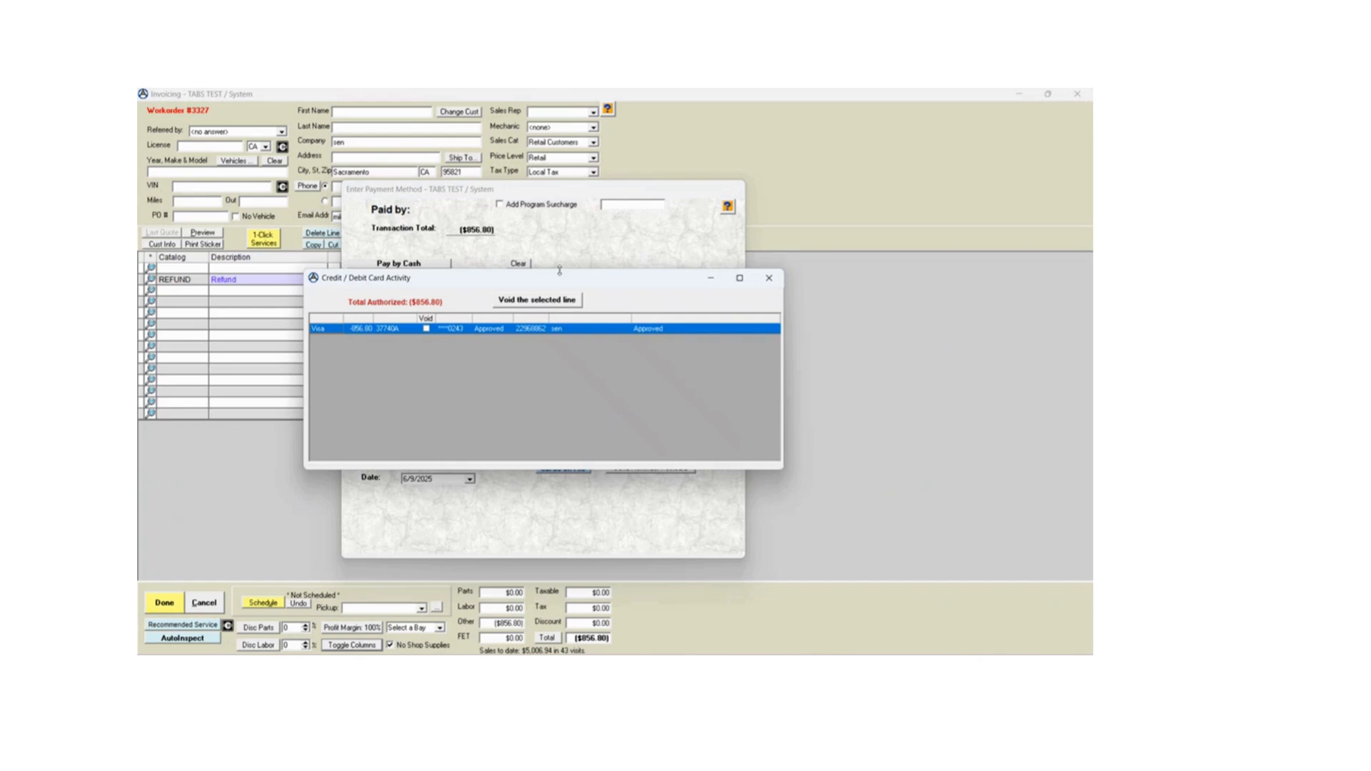
drag(564, 282, 808, 307)
click(1016, 308)
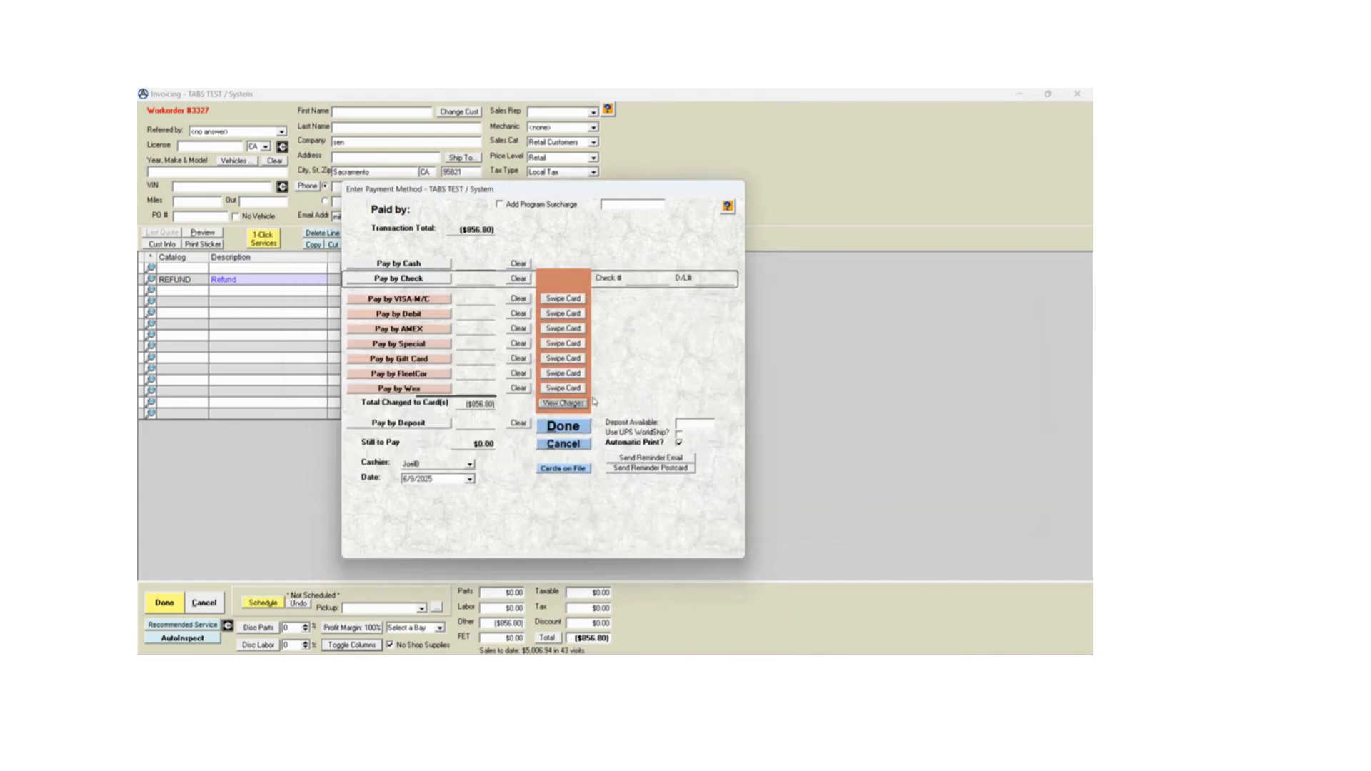
- Turn off Automatic Print, complete the refund payment and close the receipt preview
click(680, 443)
click(567, 428)
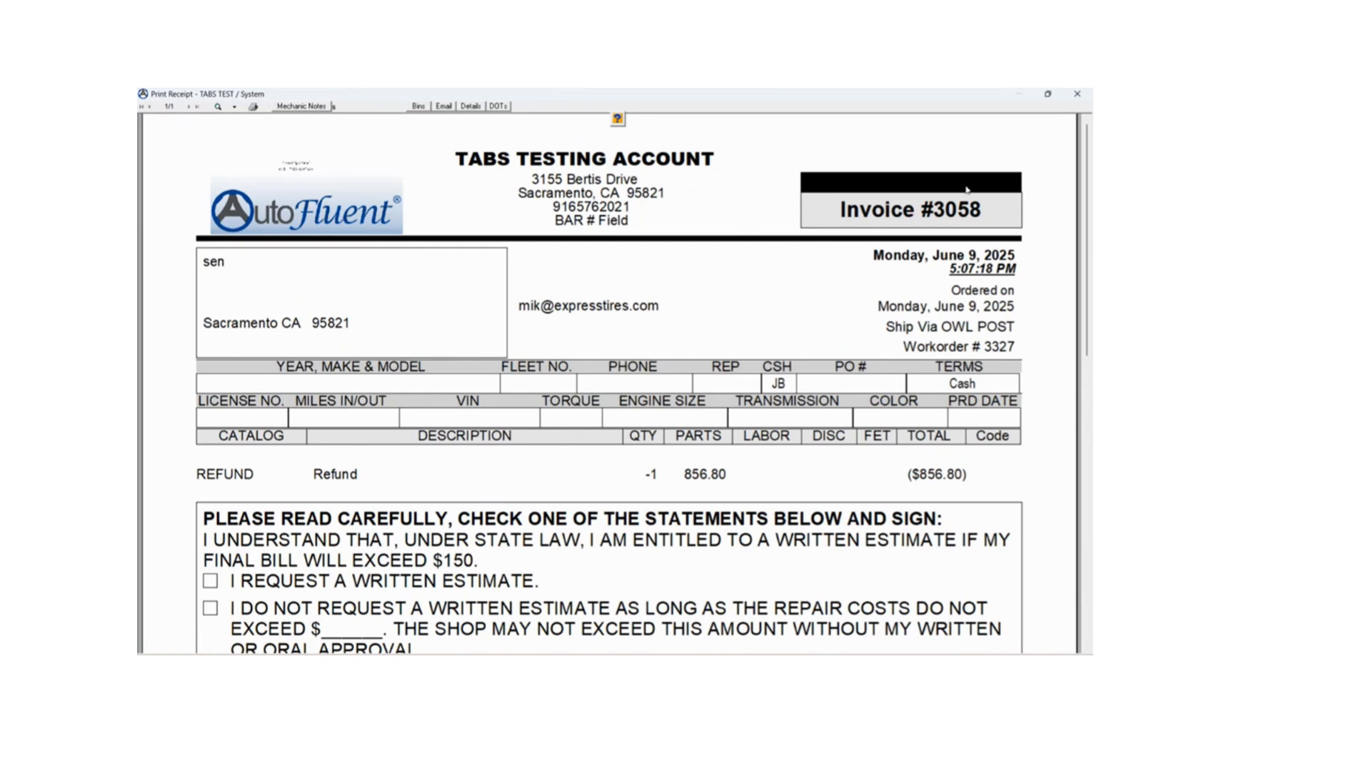
click(1077, 94)
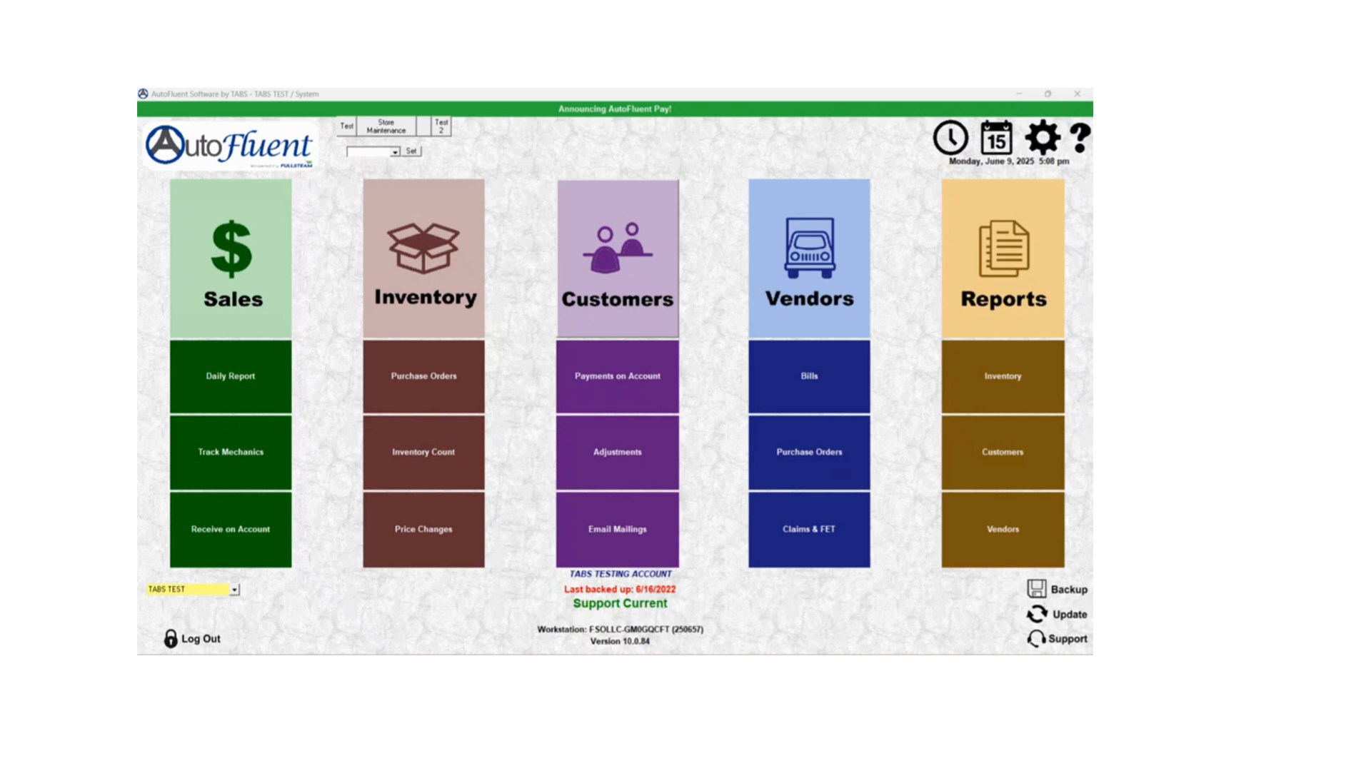
- Open MerchantTrack from the maximized Sales Entry window and run the Recent Transactions report
click(258, 236)
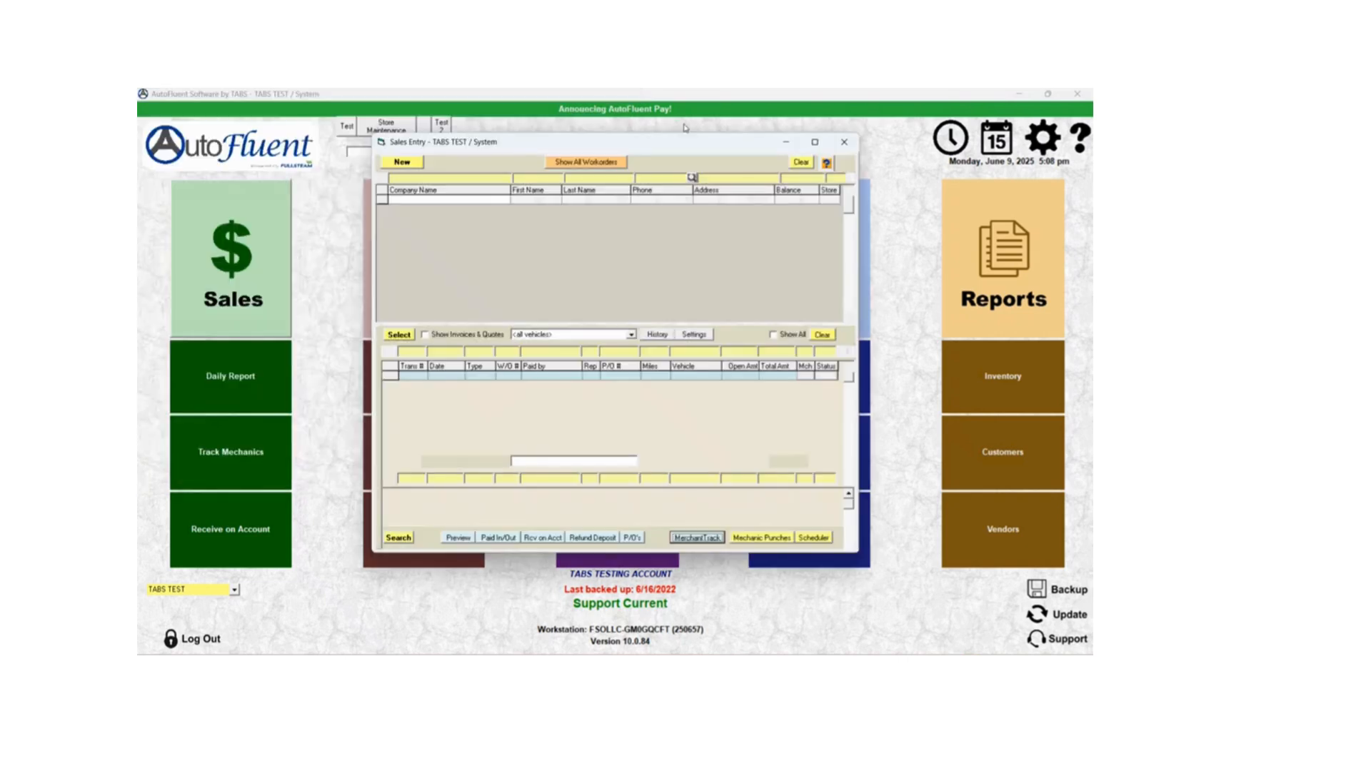
click(816, 143)
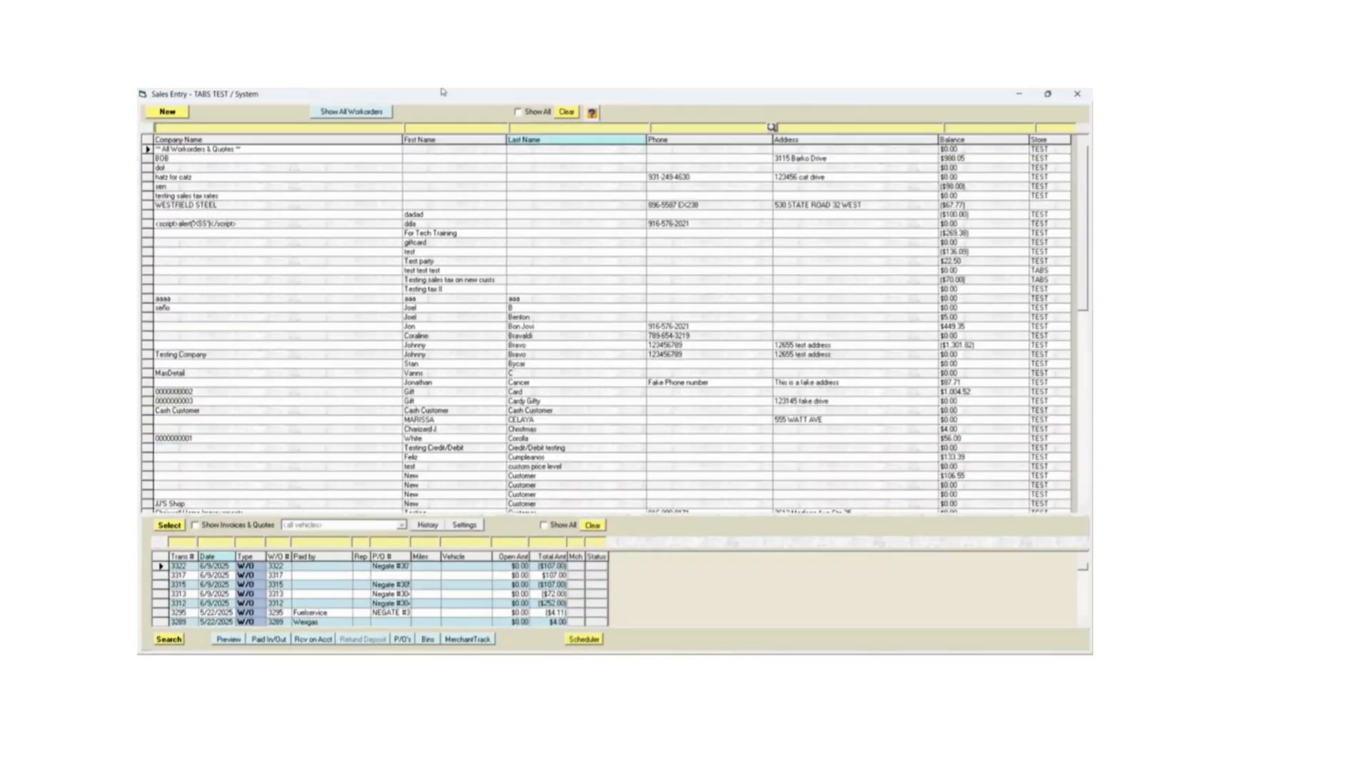
click(471, 640)
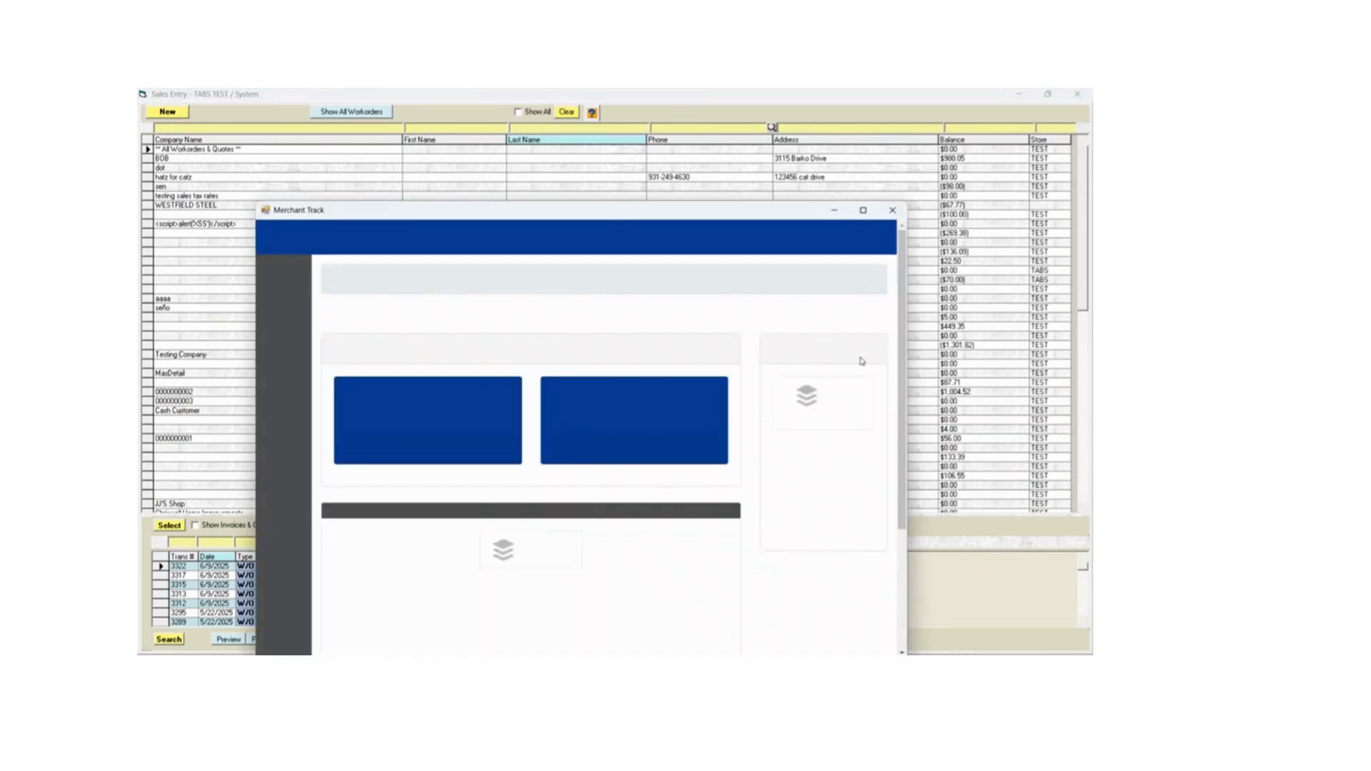
double_click(713, 210)
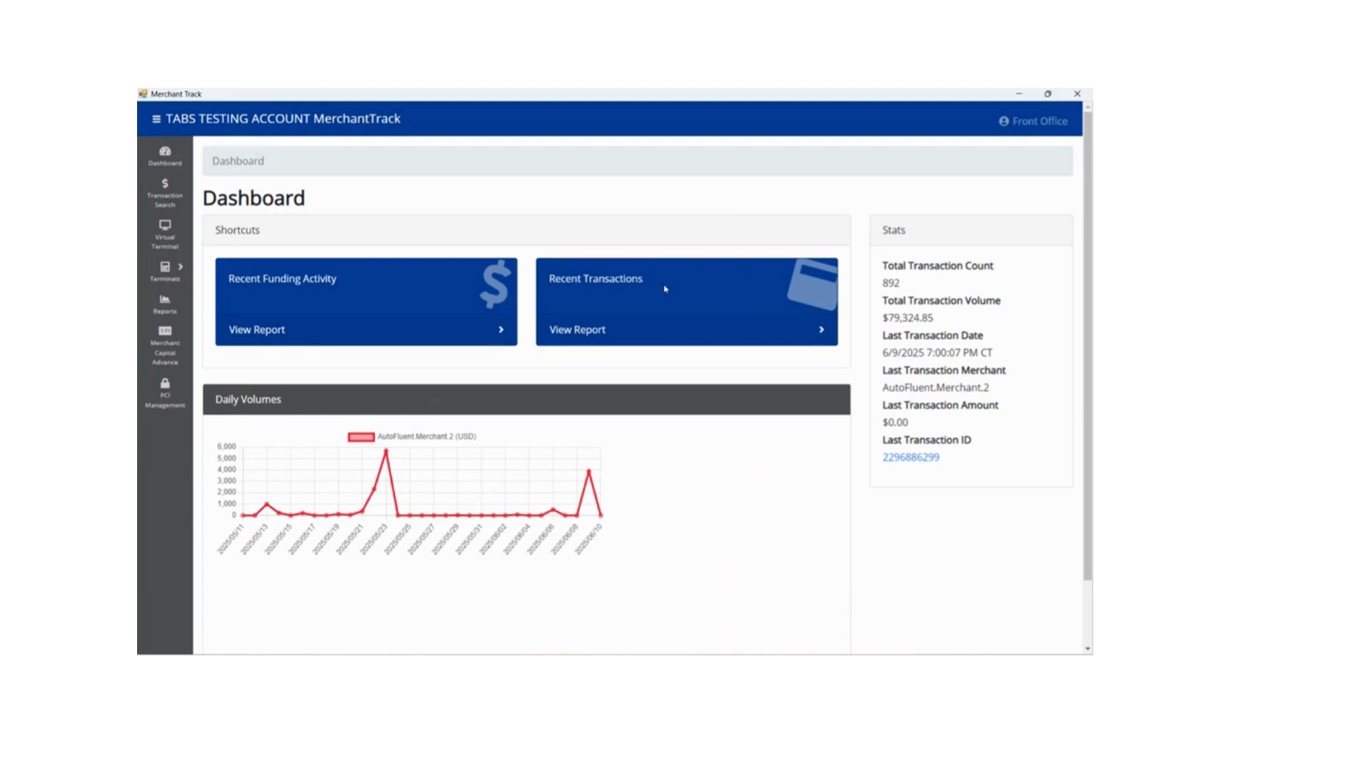
click(624, 330)
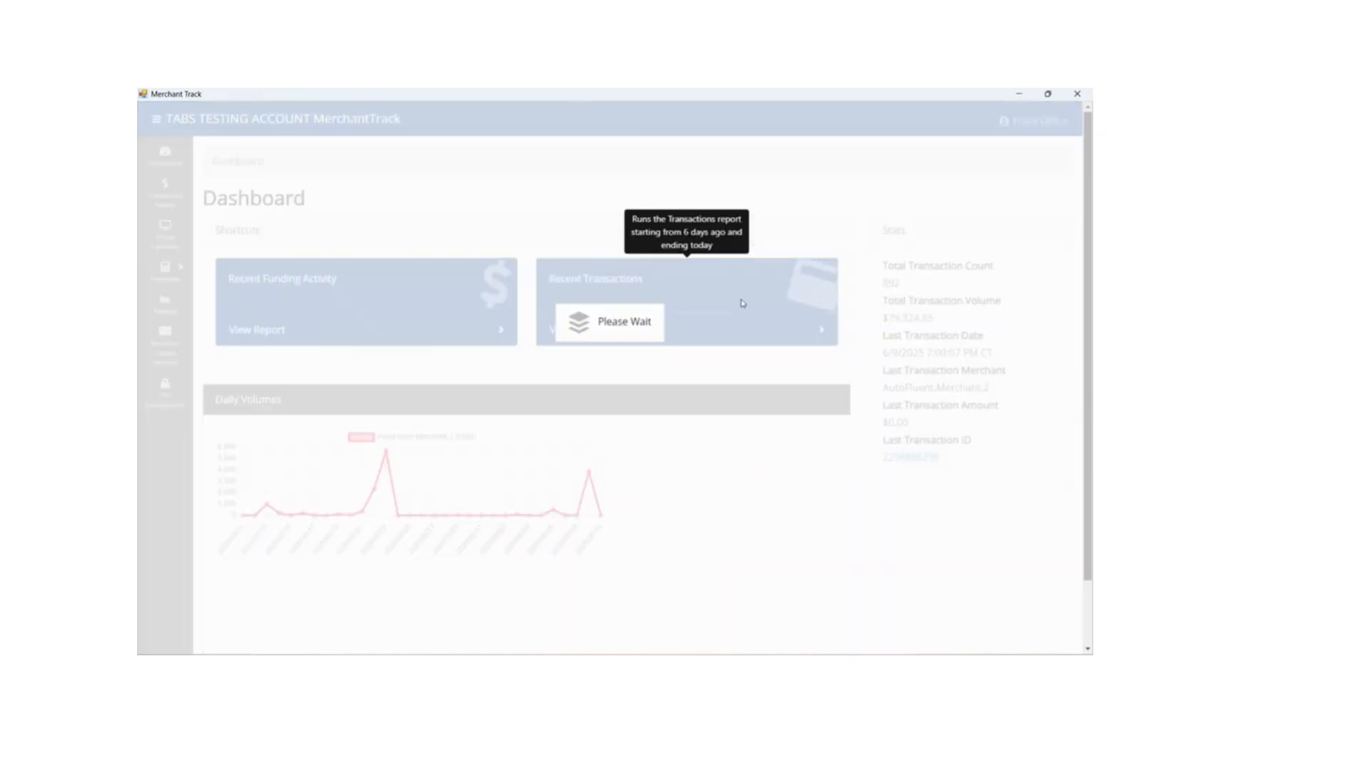
- Examine the amounts and statuses of the latest transactions in the Transactions Report
scroll(822, 350, down, 3)
scroll(821, 328, down, 2)
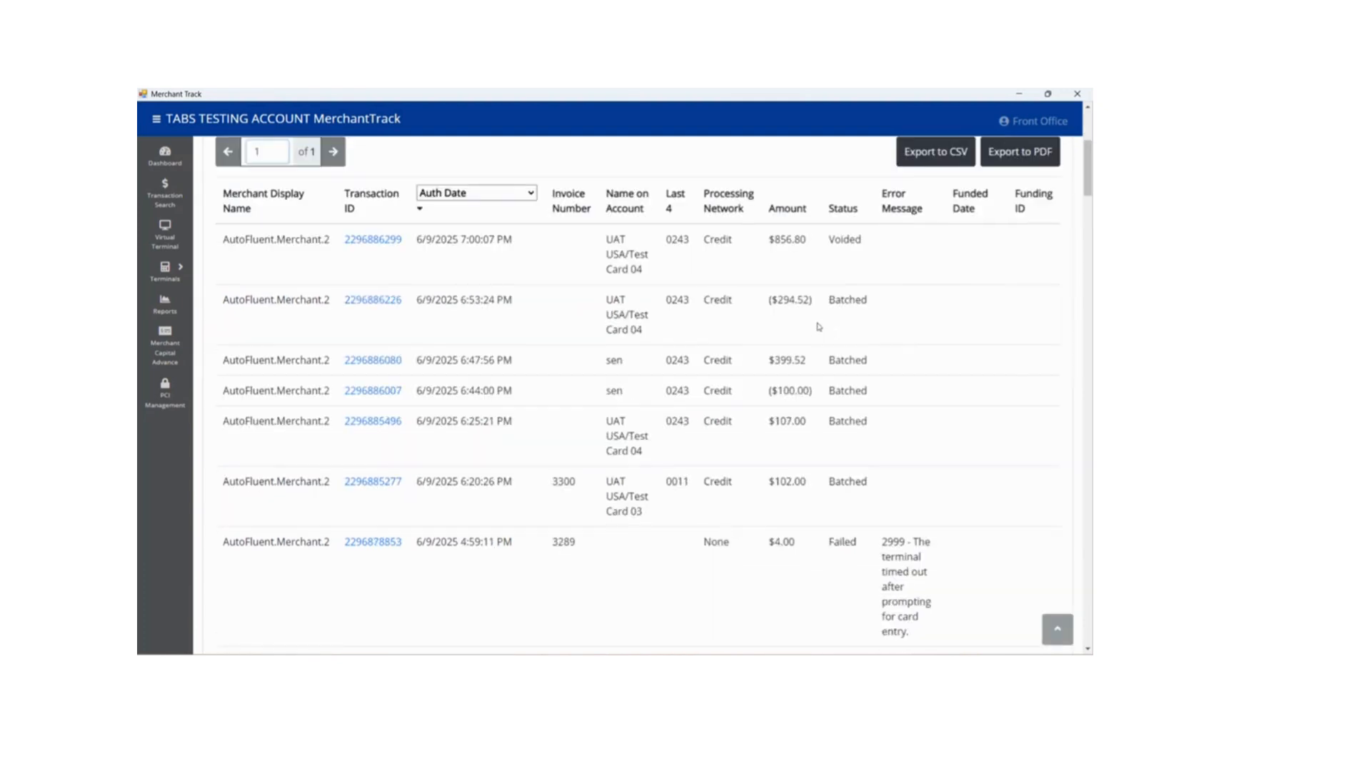
drag(803, 229, 849, 433)
scroll(849, 433, down, 3)
click(849, 433)
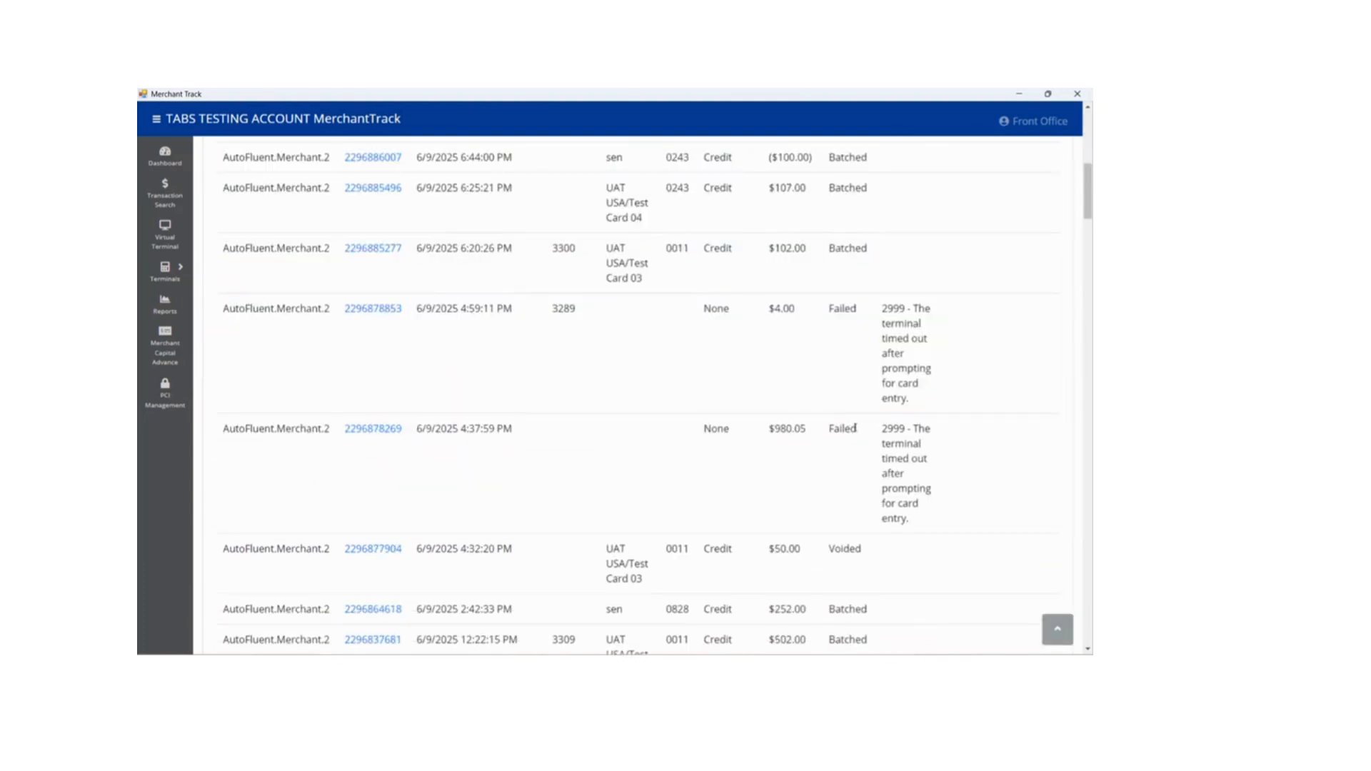
scroll(871, 422, up, 3)
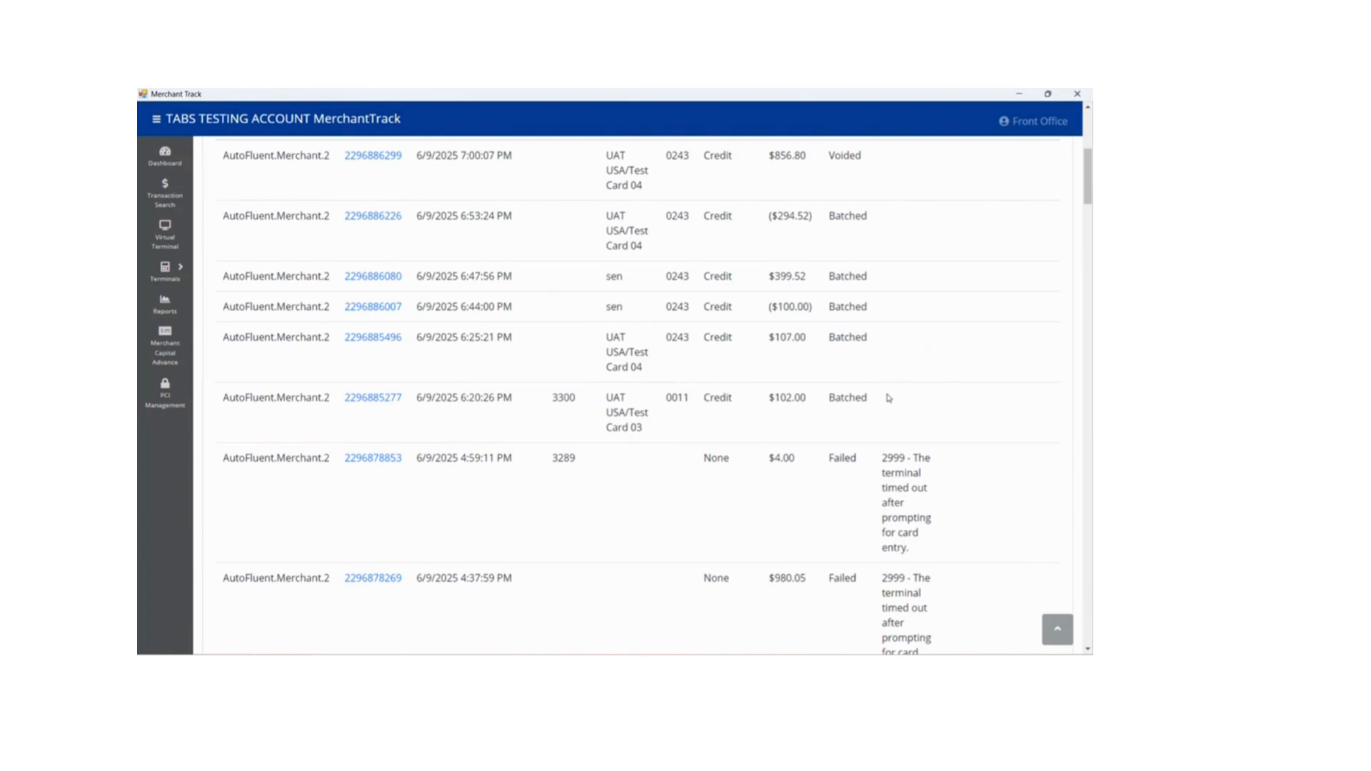
drag(897, 398, 406, 397)
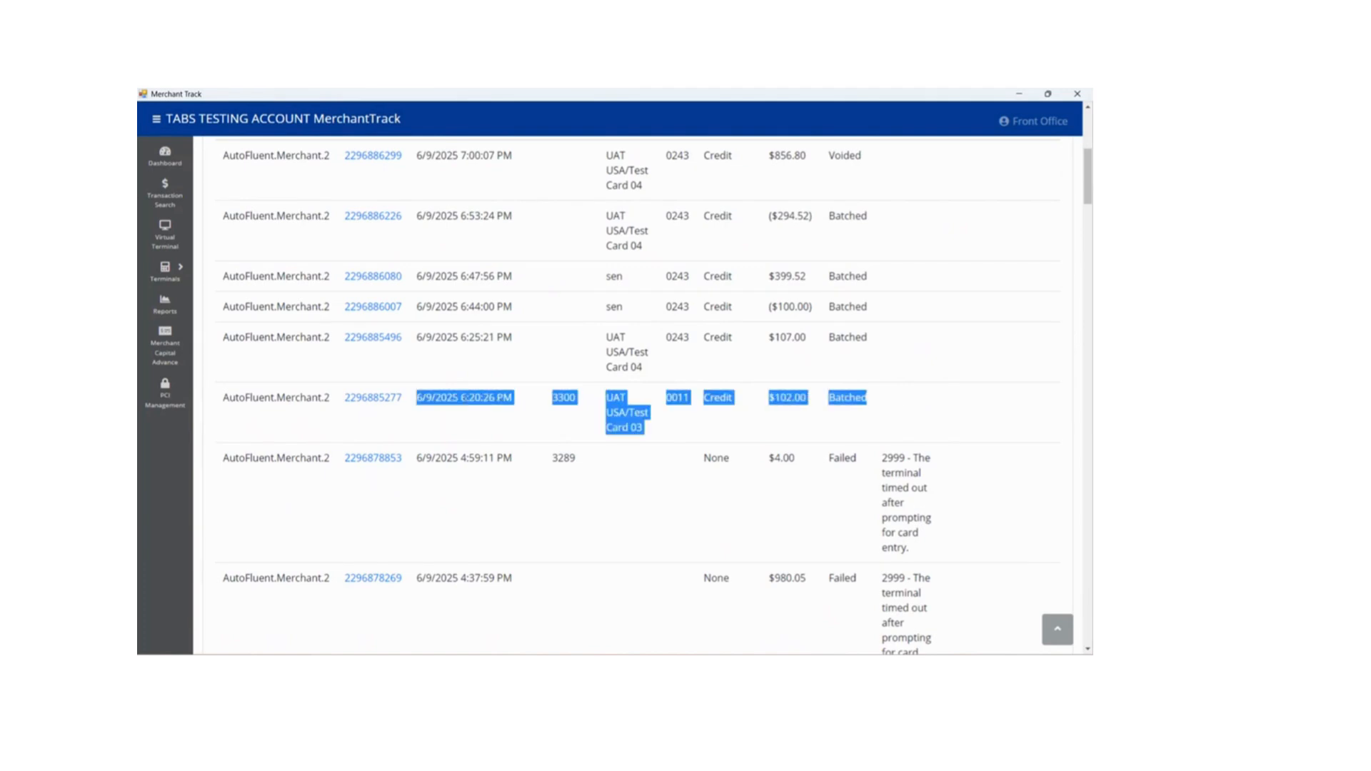
click(519, 408)
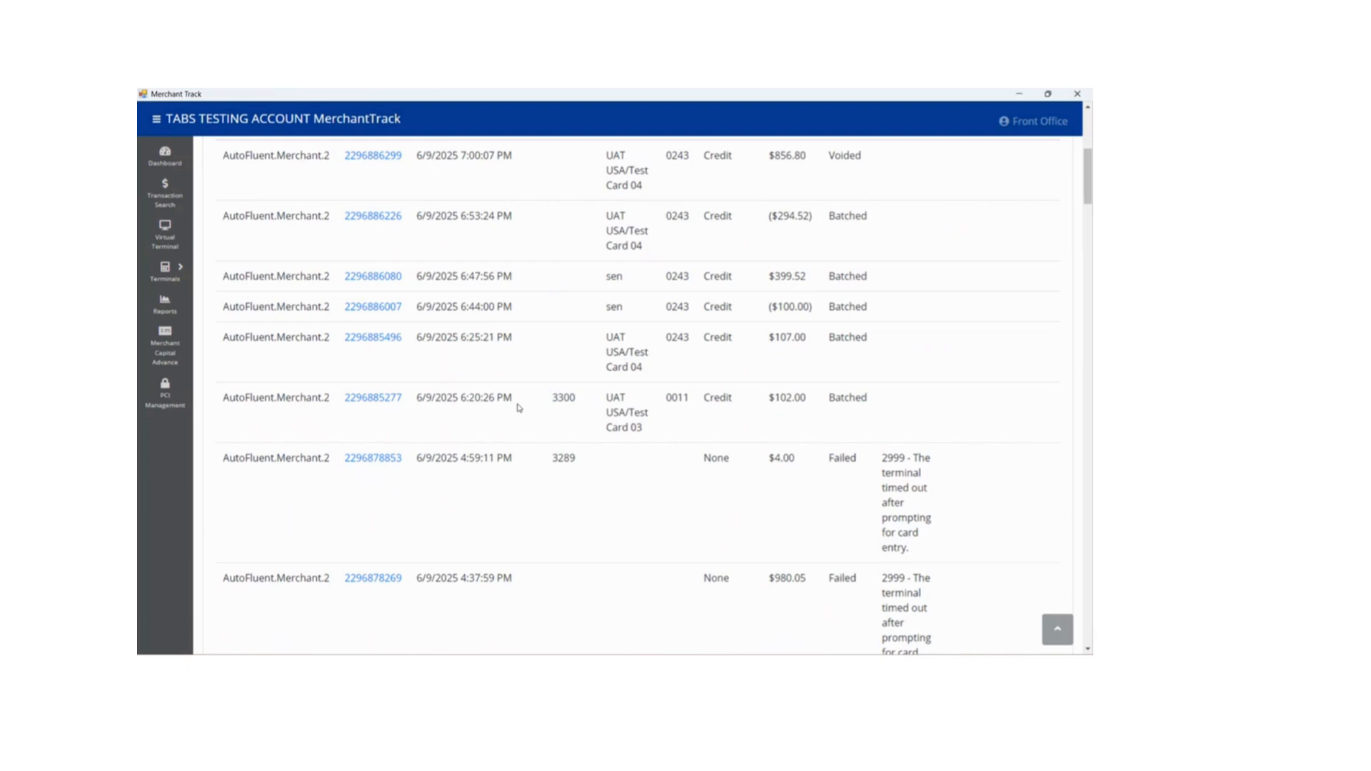
- Open the $107.00 transaction from 6/9/2025 6:25:21 PM and start its void, checking the reversal details
click(381, 345)
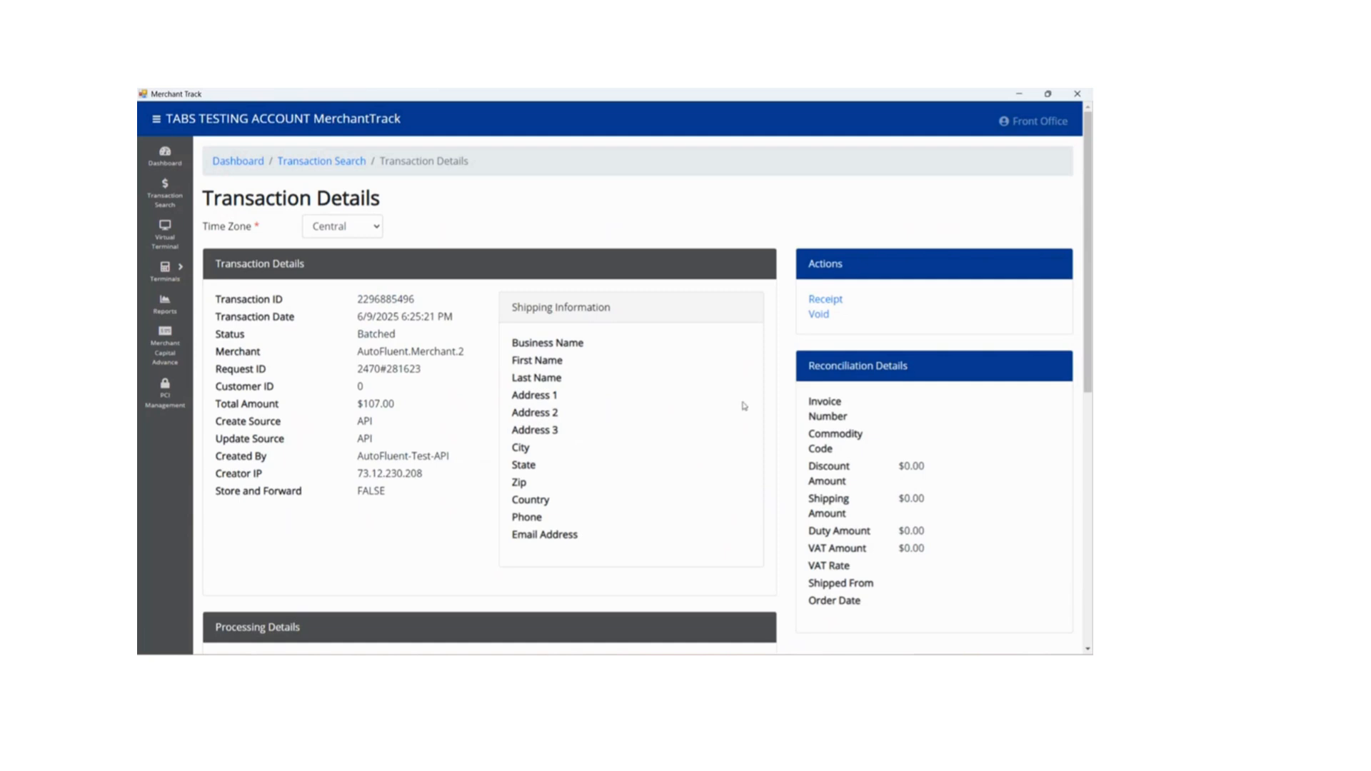
click(818, 314)
drag(203, 199, 468, 213)
click(469, 213)
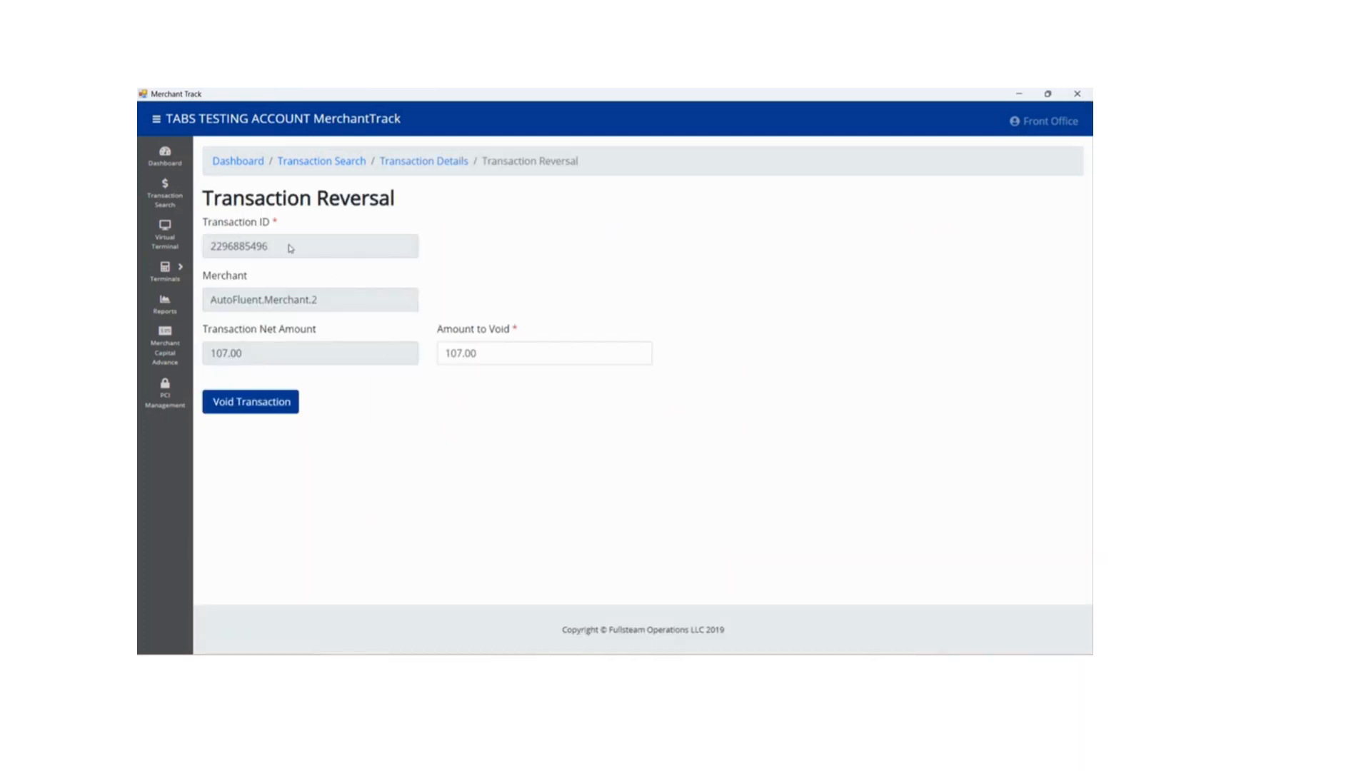
drag(291, 247, 201, 253)
drag(355, 300, 212, 307)
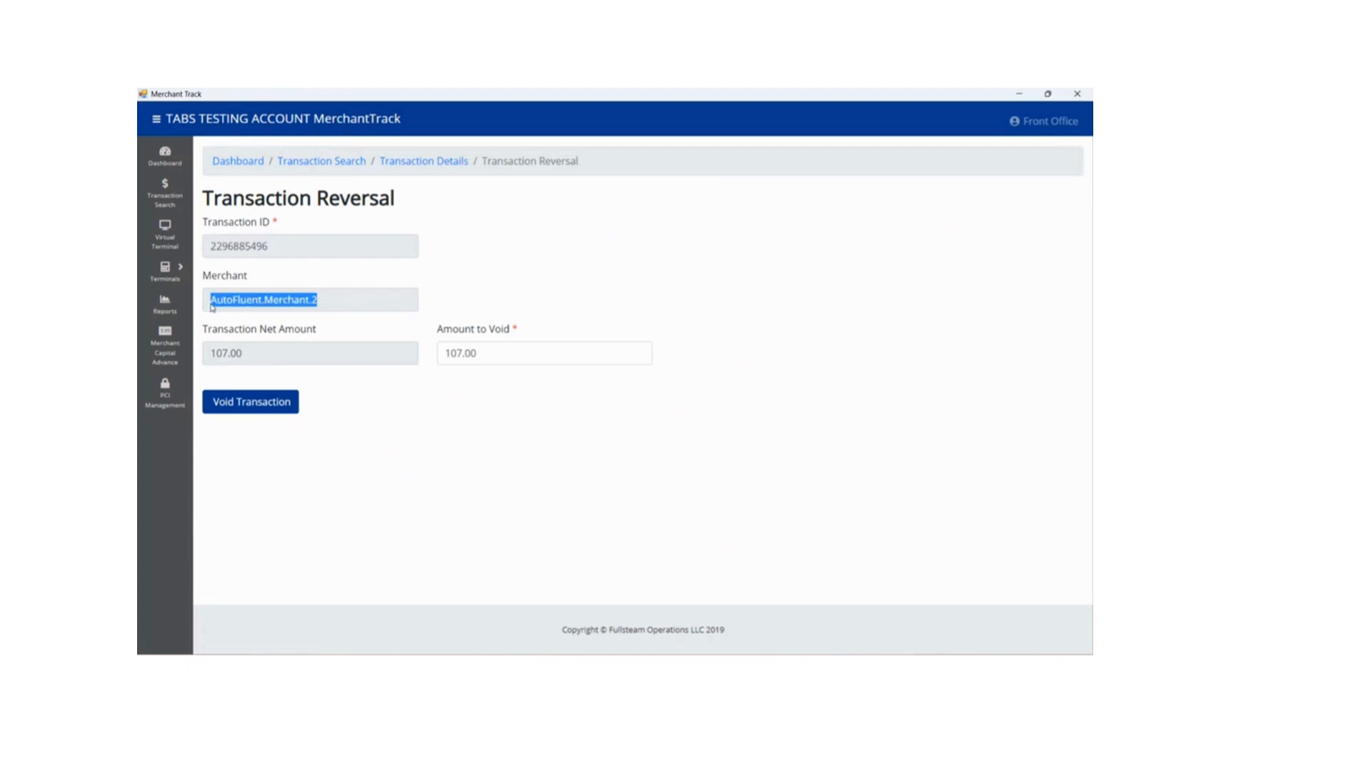
drag(330, 352, 217, 359)
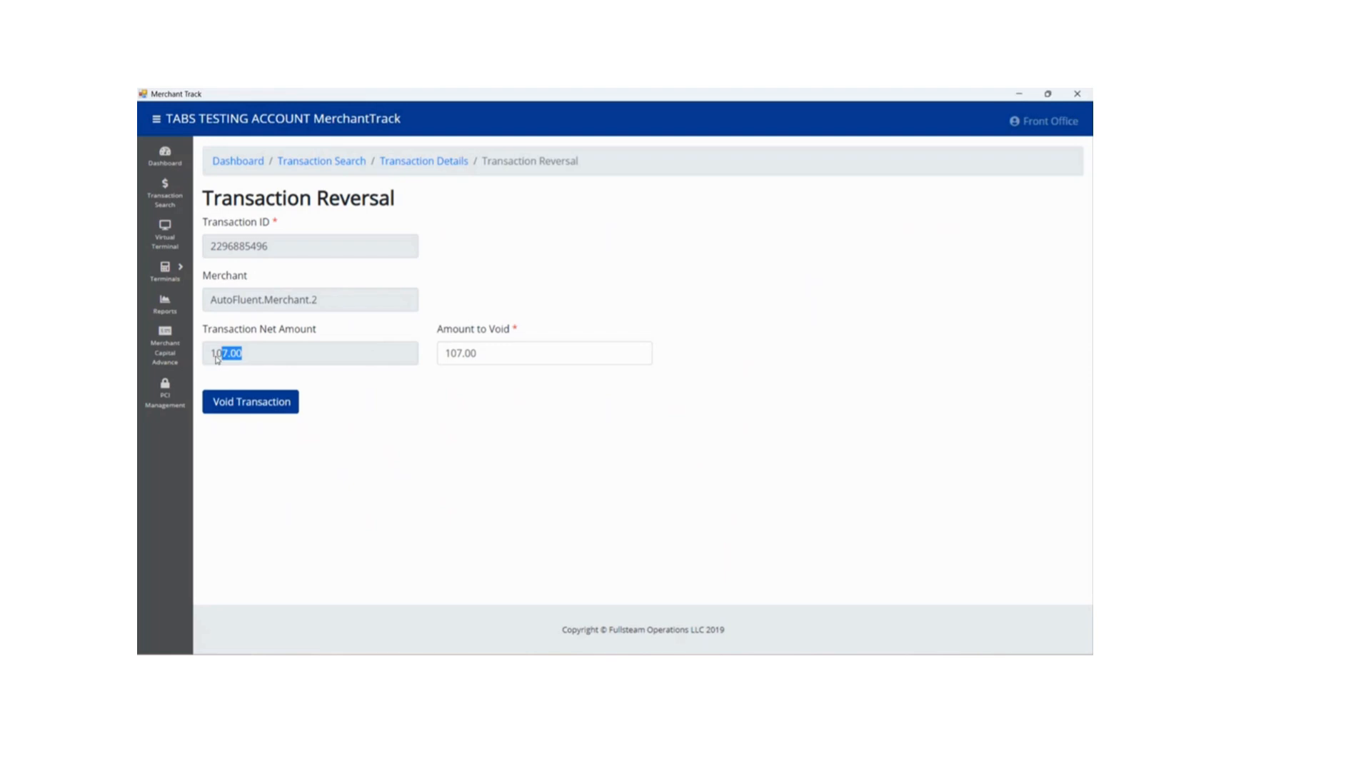
- Try a partial amount of 50 for the void
double_click(505, 358)
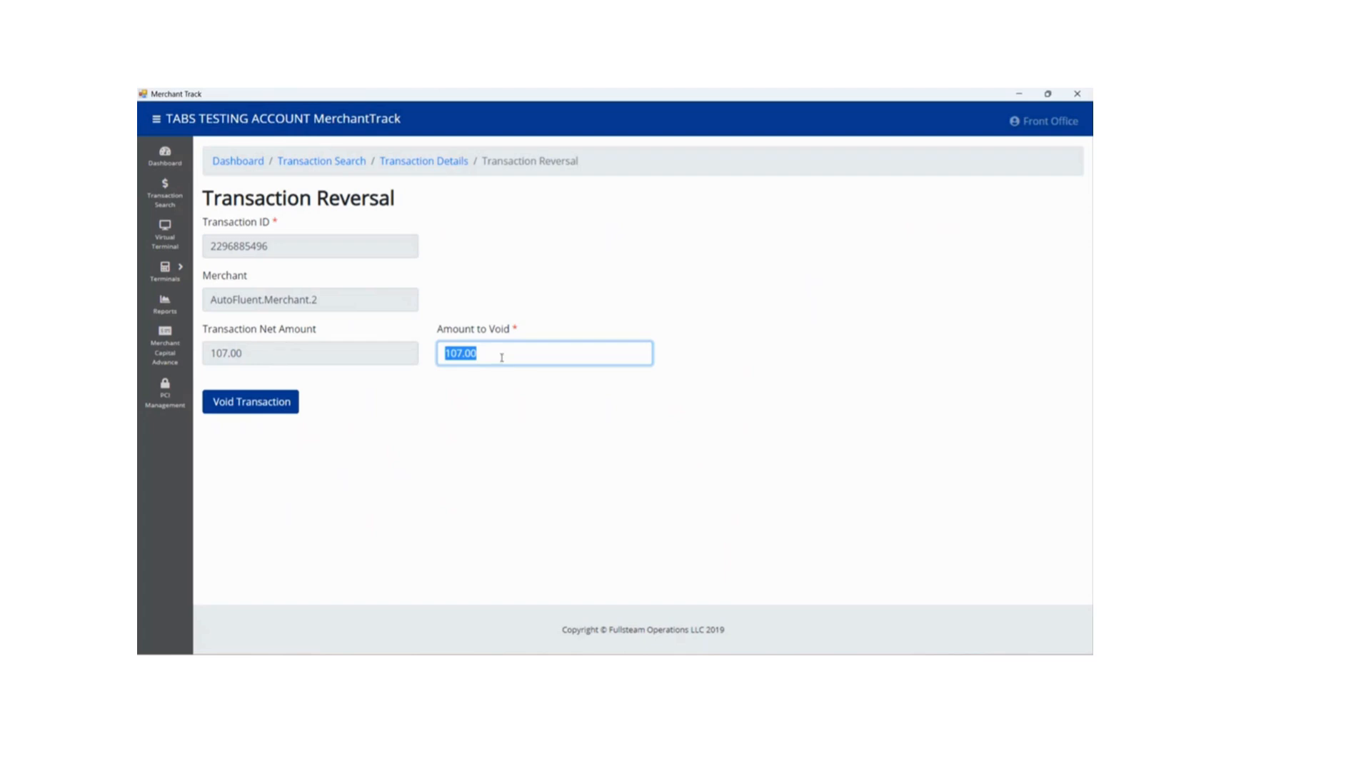
text(50)
click(521, 429)
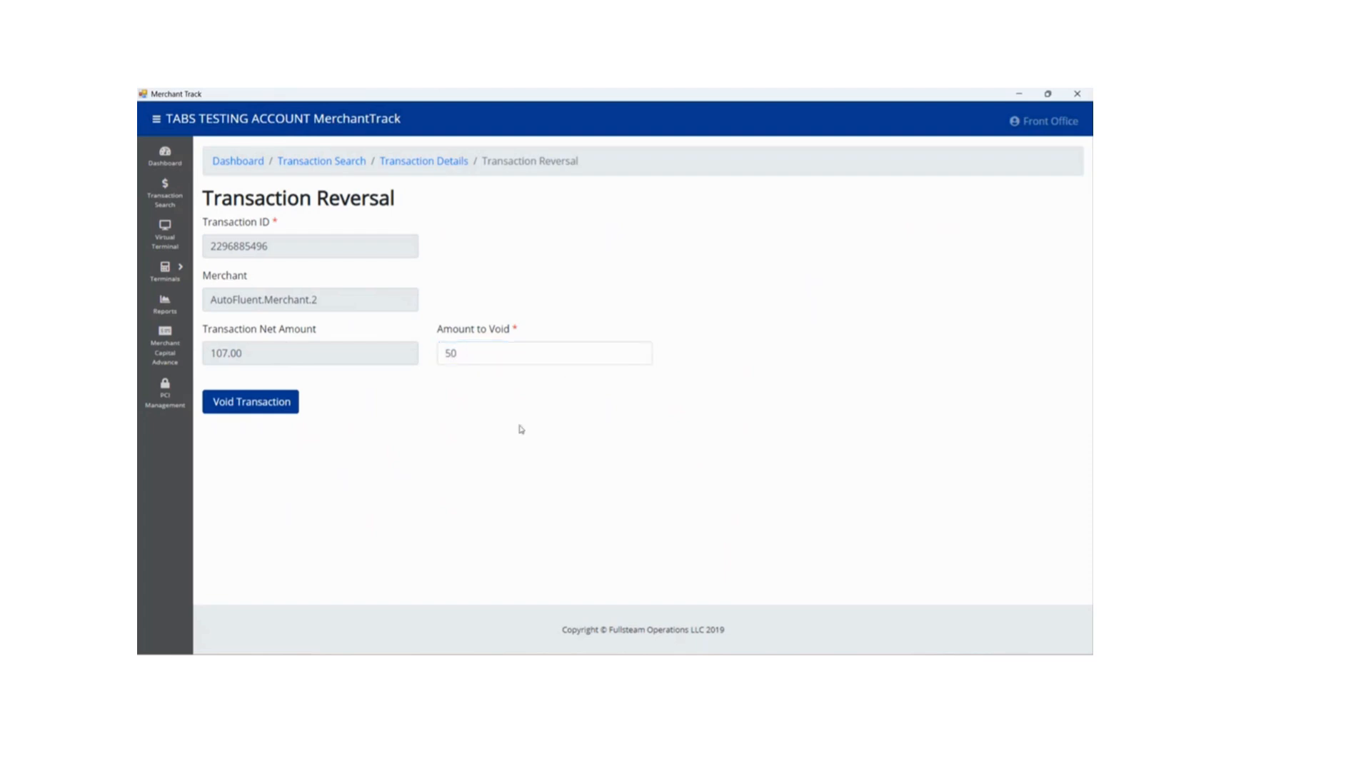
- Set the amount to void to 107 and void the transaction
click(515, 351)
text(107)
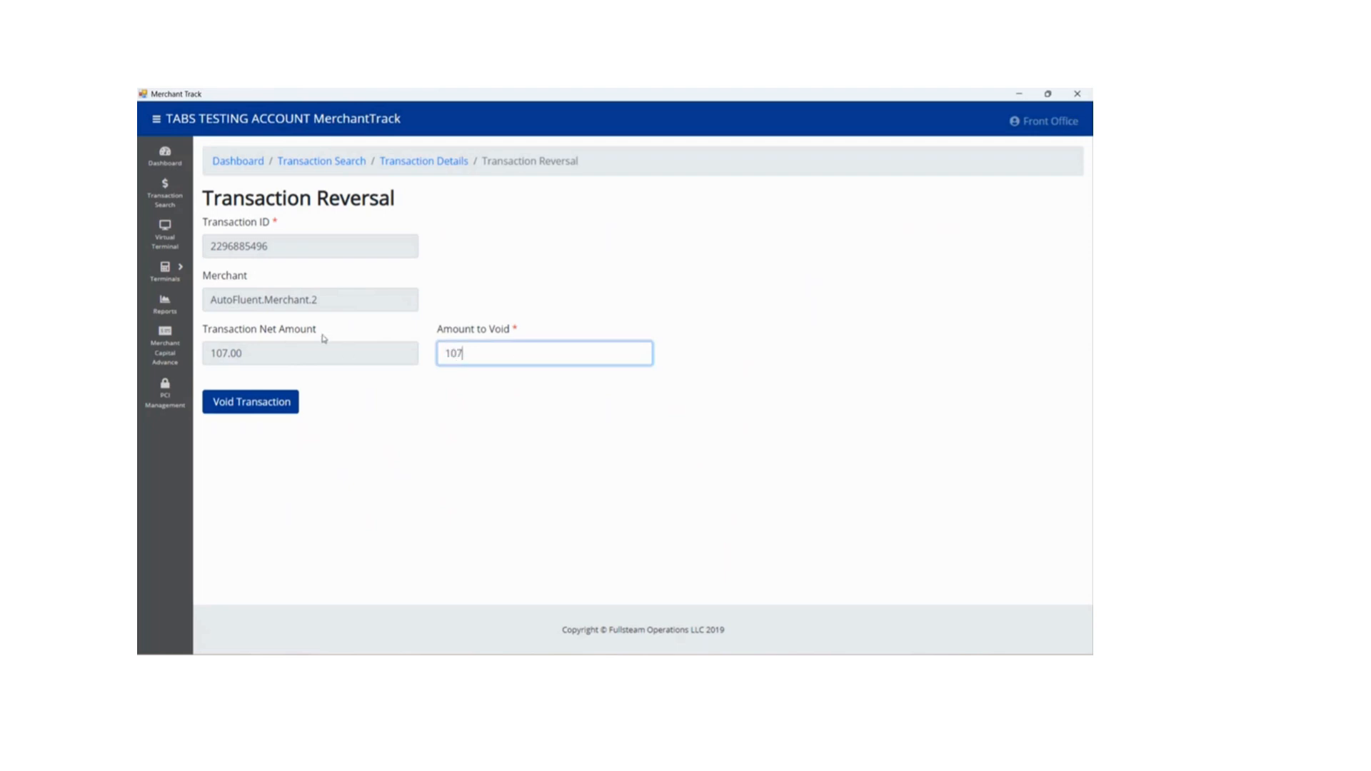
drag(323, 335, 264, 332)
click(264, 331)
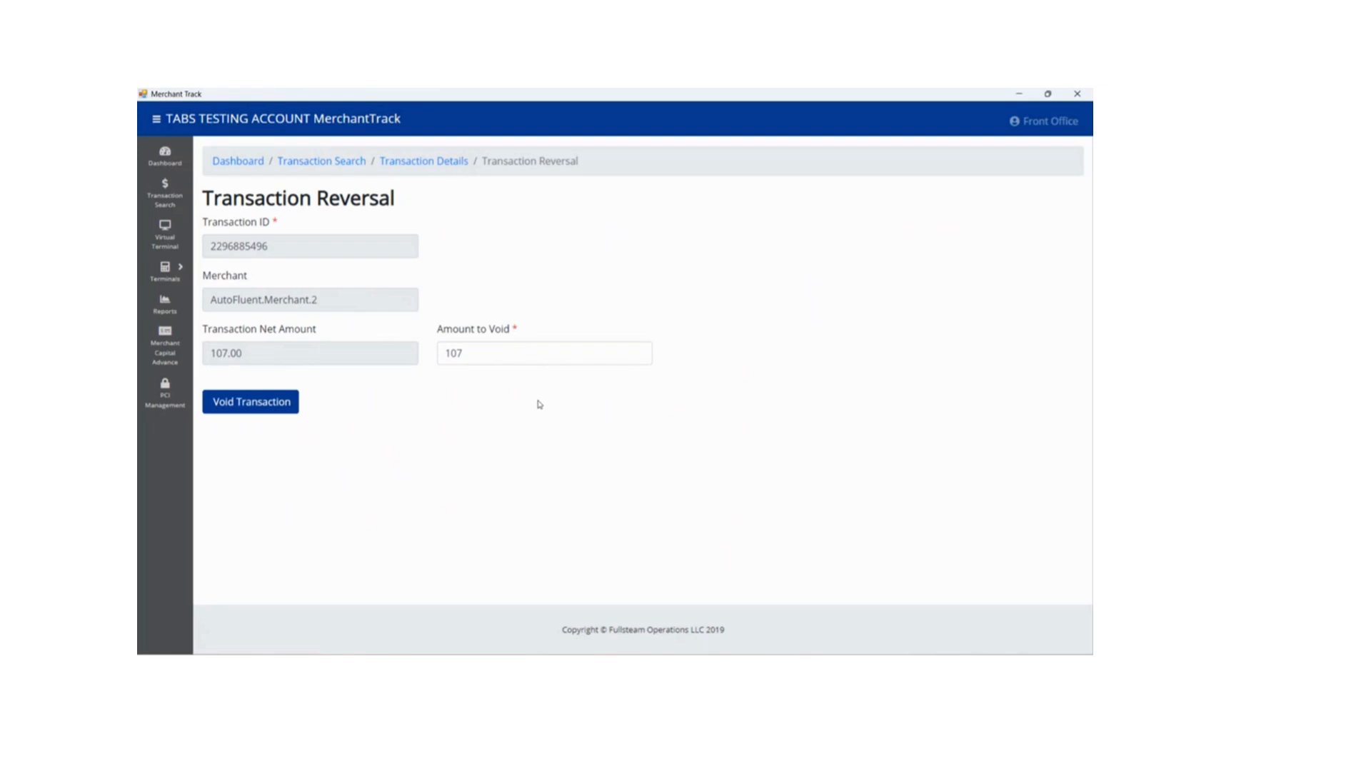
click(283, 407)
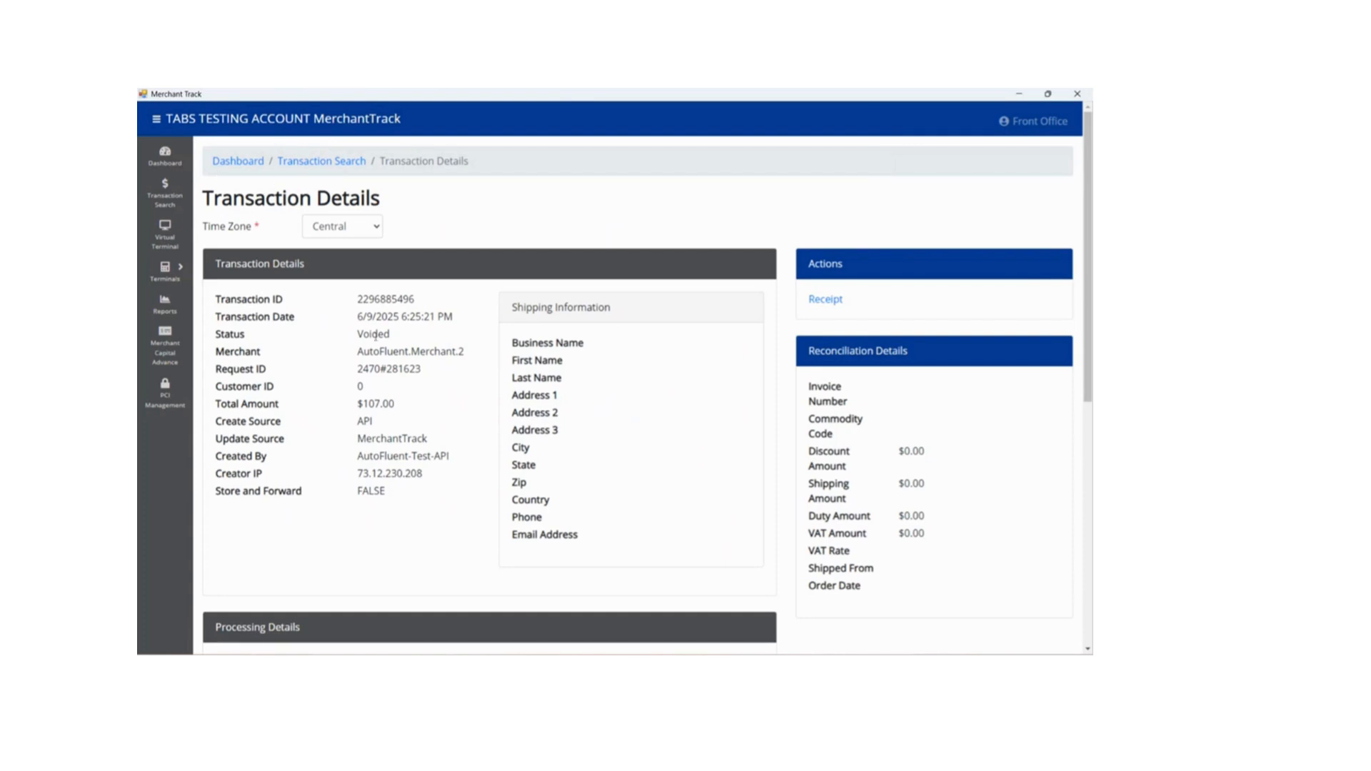
- Check the transaction's status, then rerun the Recent Transactions report from the Dashboard and look through its latest entries
drag(412, 337, 340, 335)
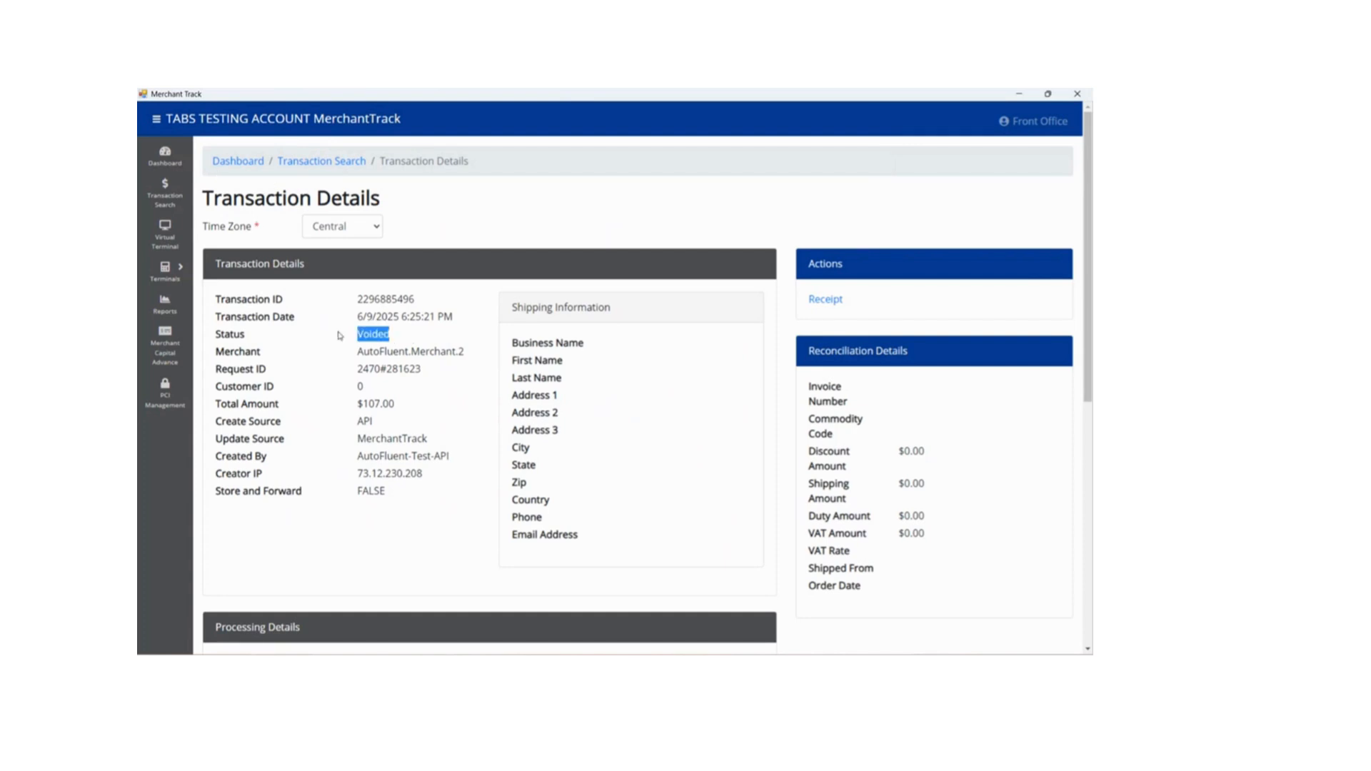
click(410, 346)
click(237, 163)
click(603, 332)
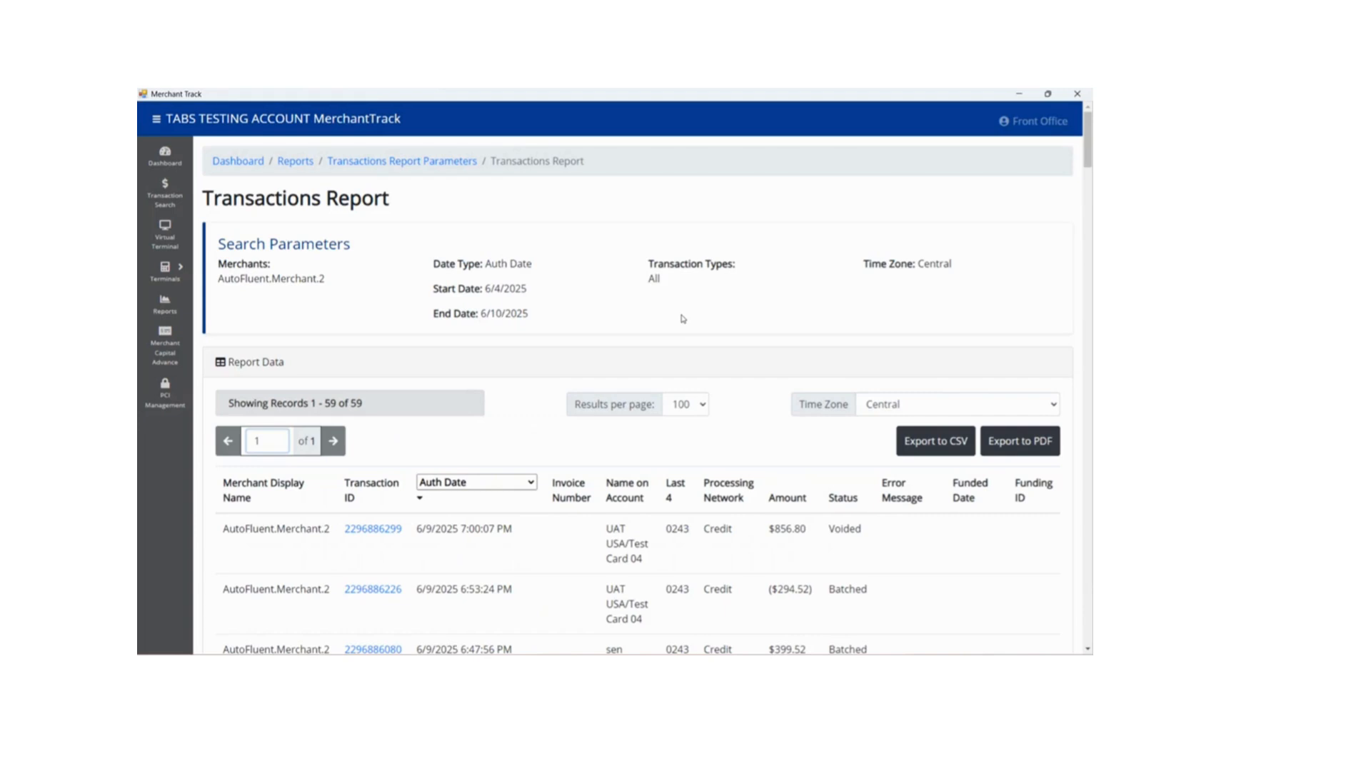
scroll(683, 319, down, 5)
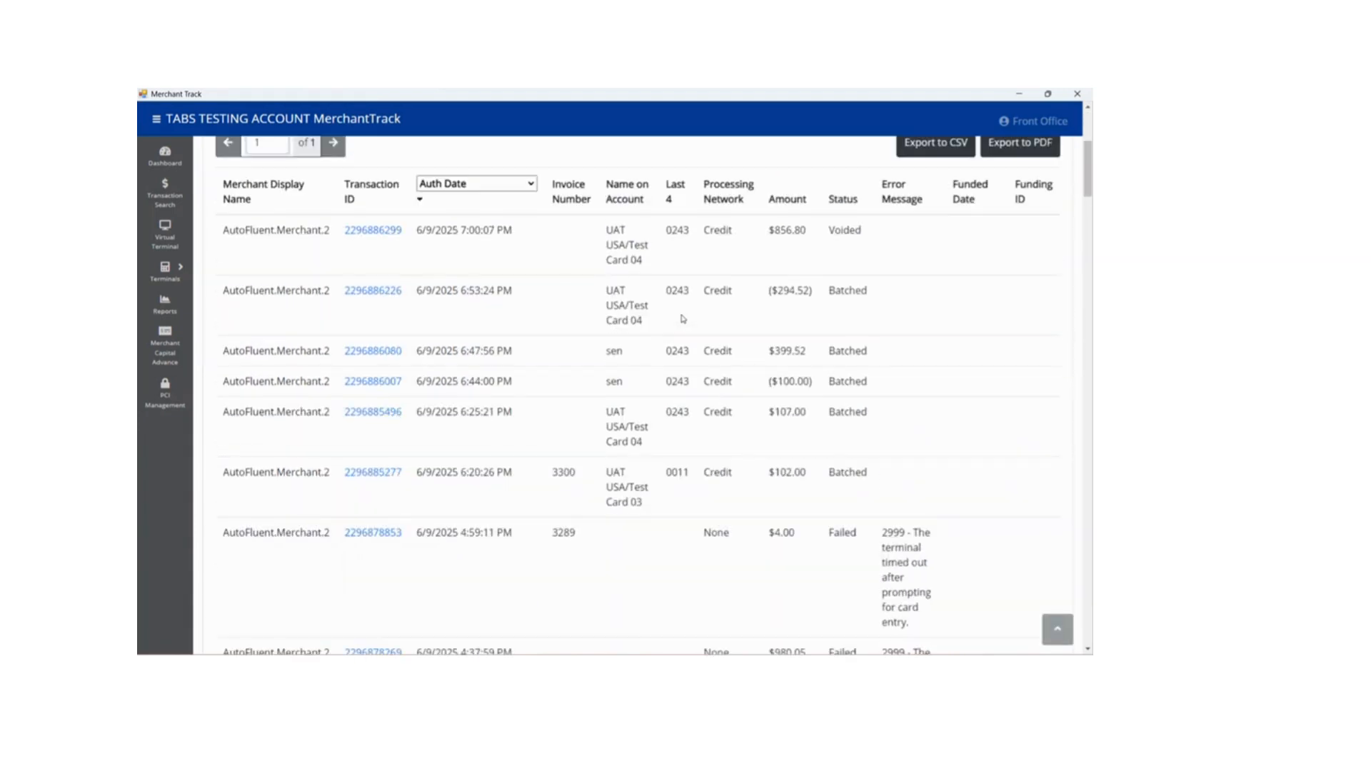
scroll(683, 319, up, 3)
scroll(683, 320, up, 3)
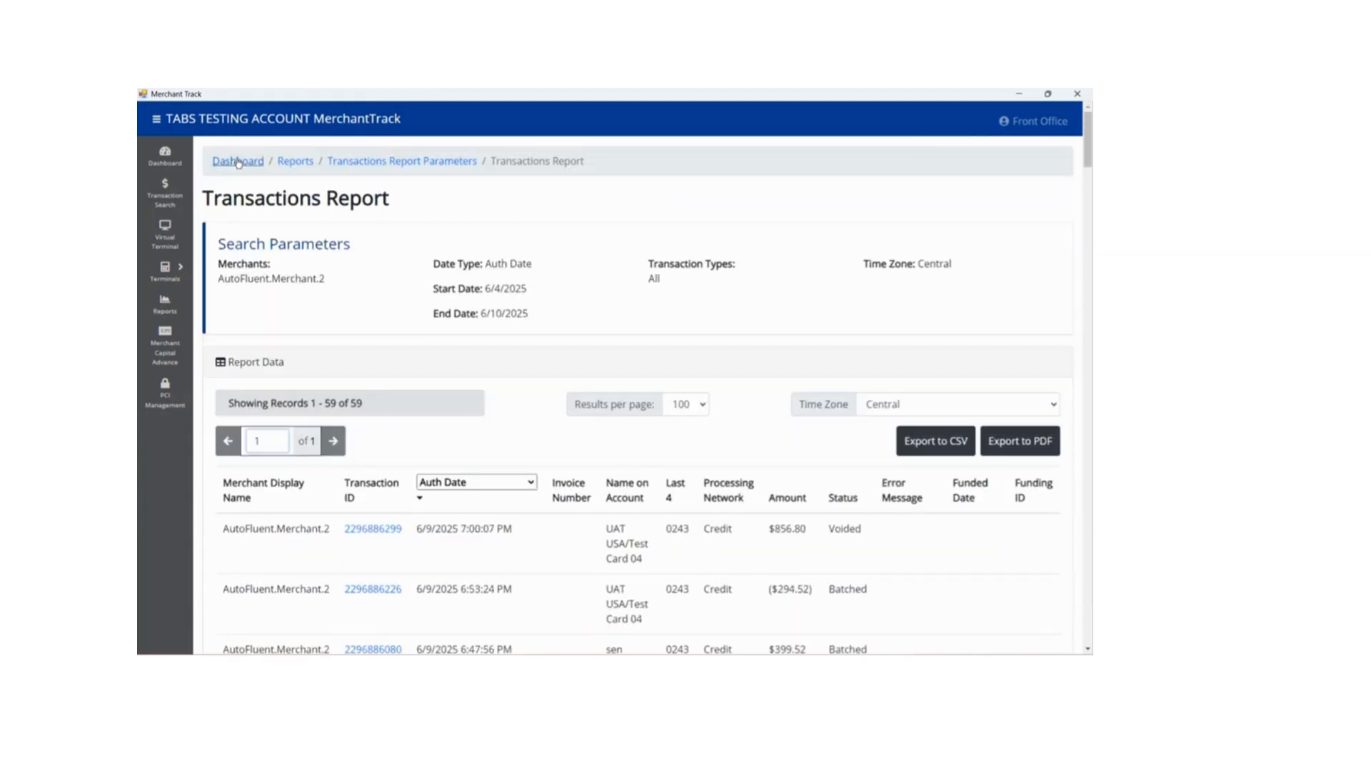
- Rerun the Recent Transactions report from the Dashboard and check the status of the $107.00 transaction from 6/9/2025
click(238, 163)
click(603, 329)
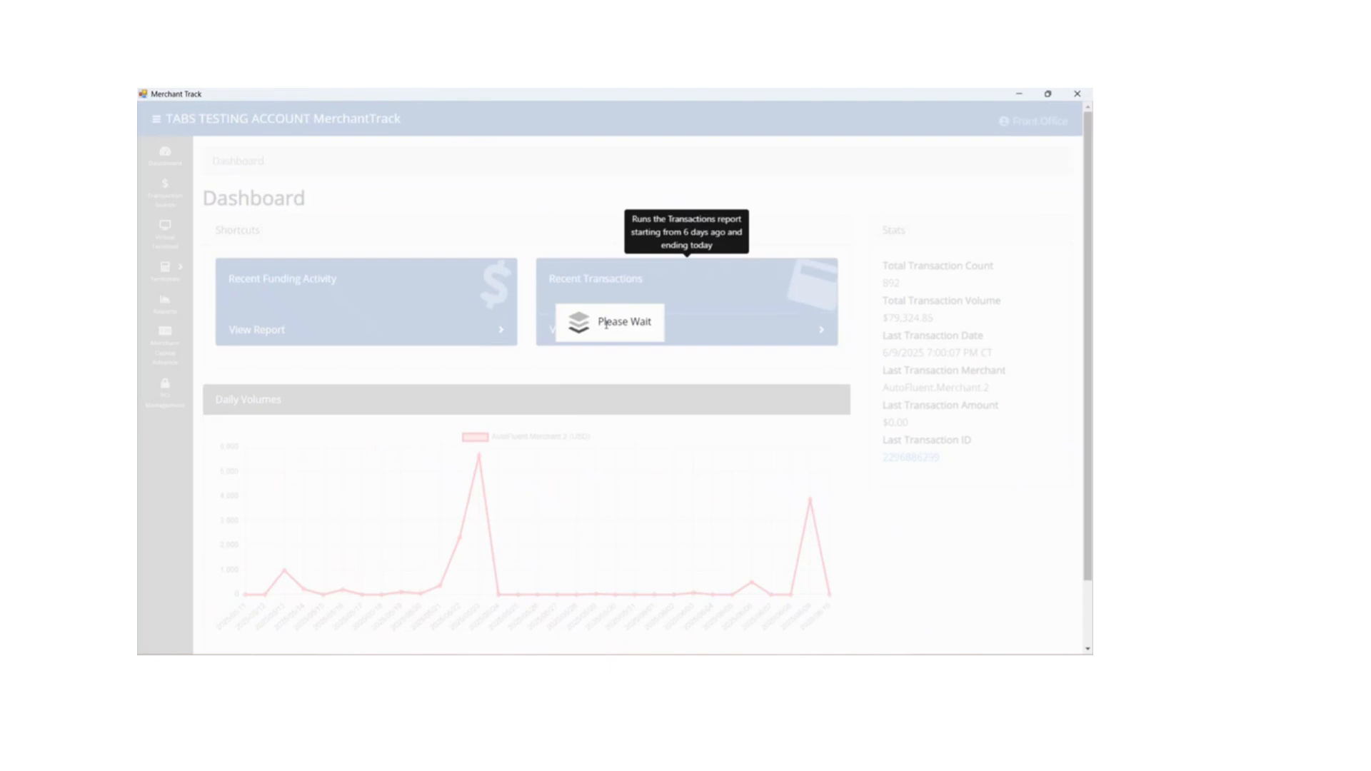
scroll(607, 324, down, 2)
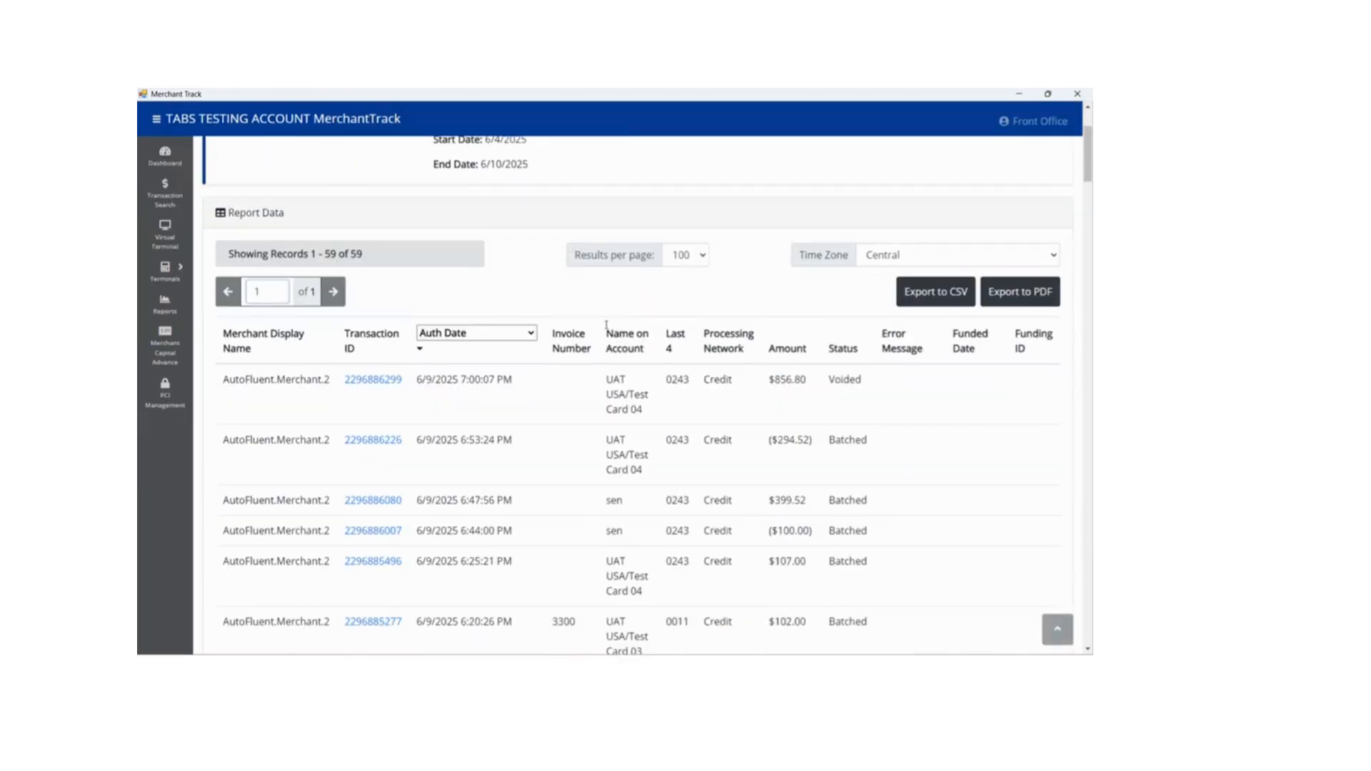
scroll(606, 323, down, 2)
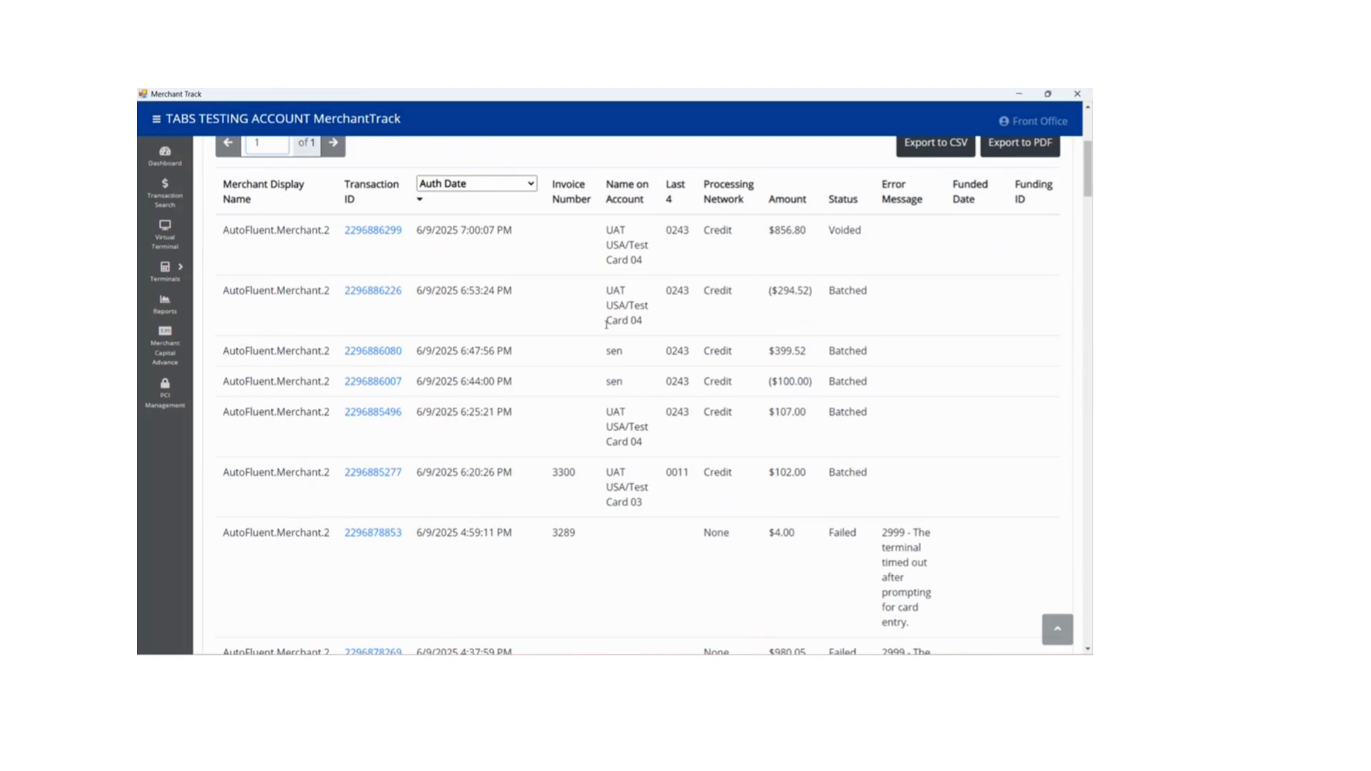
scroll(606, 325, up, 4)
- Refresh the Recent Transactions report again and view the details of the $102.00 transaction with invoice number 3300
click(165, 153)
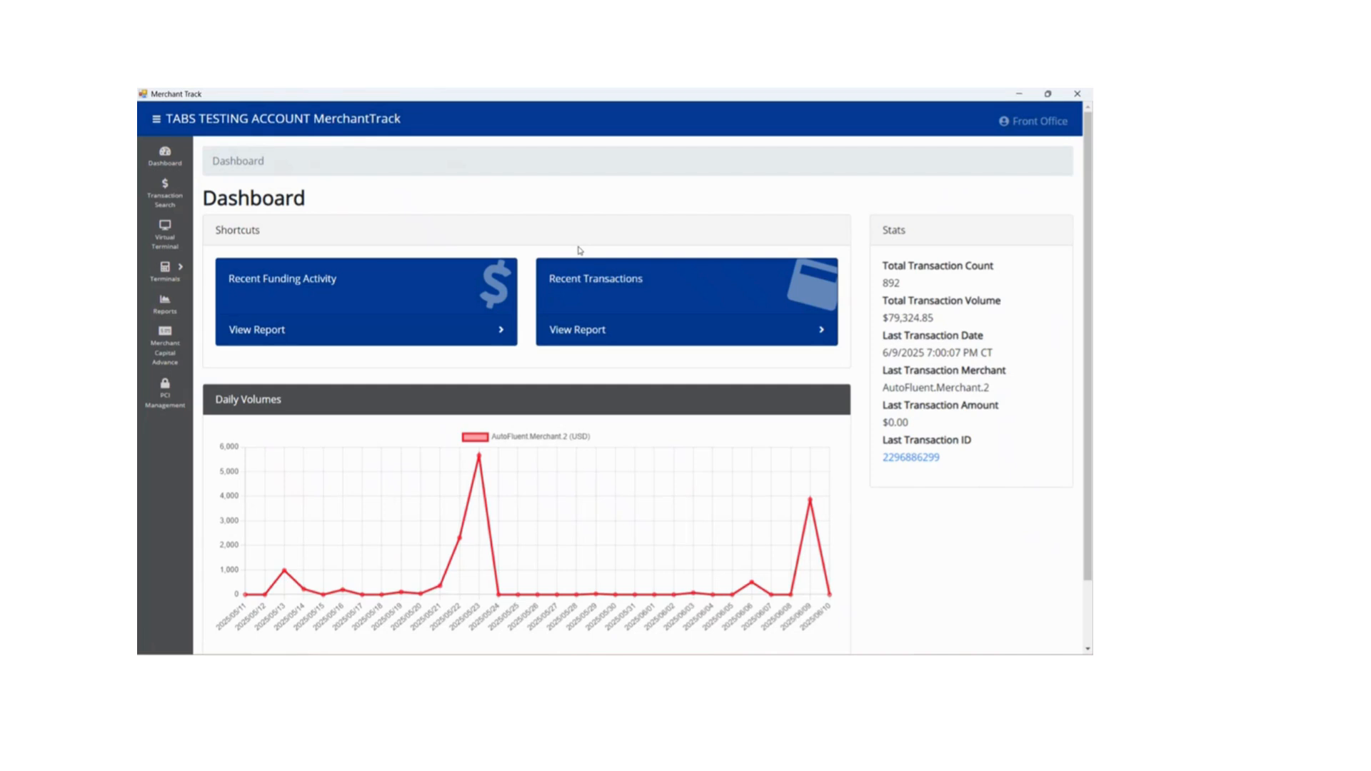
click(621, 325)
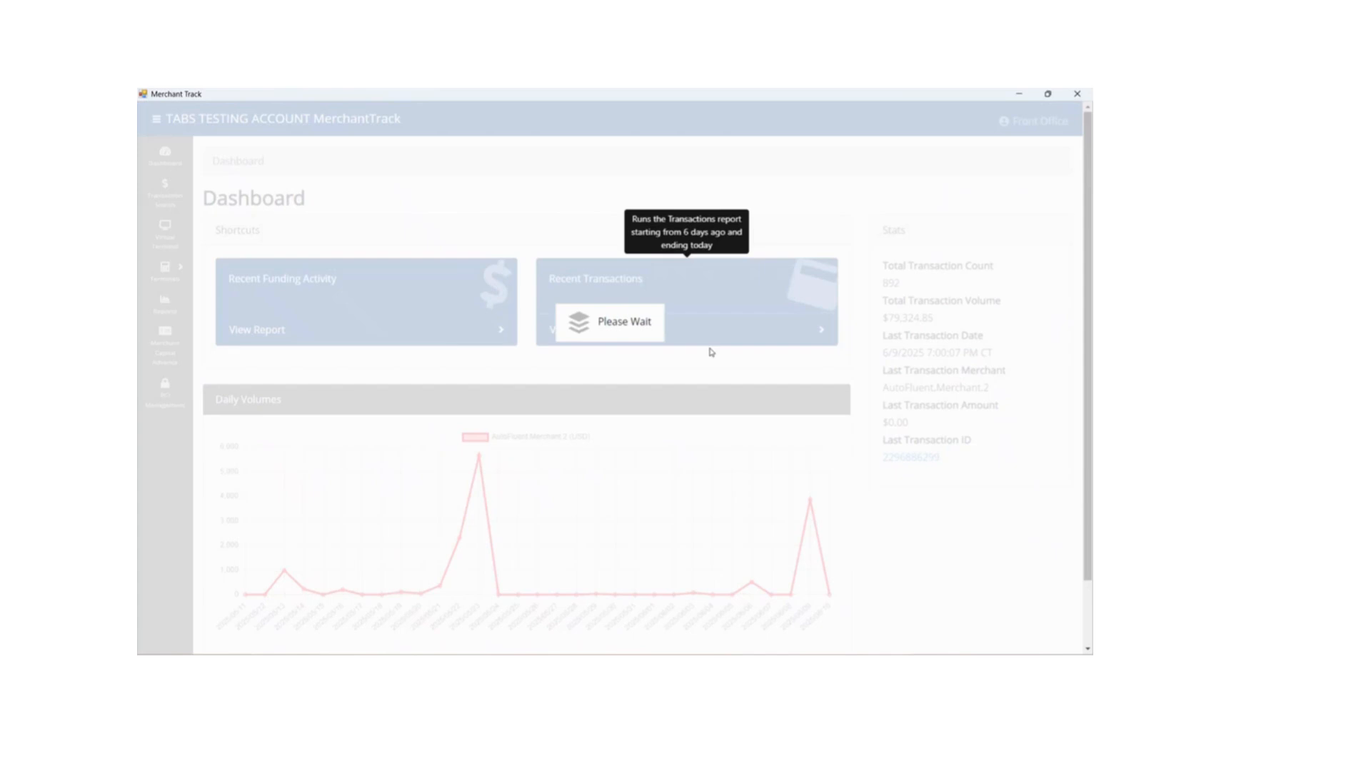
scroll(745, 370, down, 4)
scroll(748, 370, down, 1)
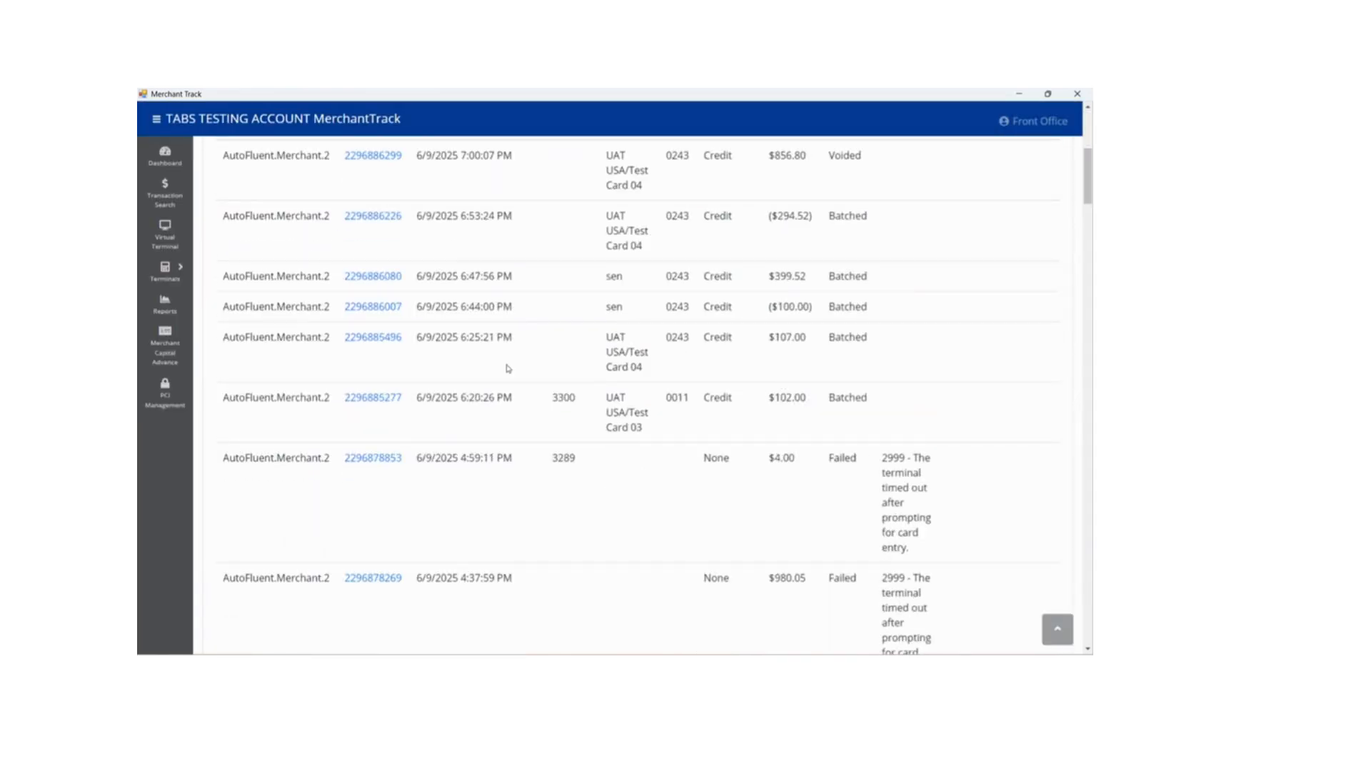
right_click(379, 398)
click(371, 399)
click(371, 402)
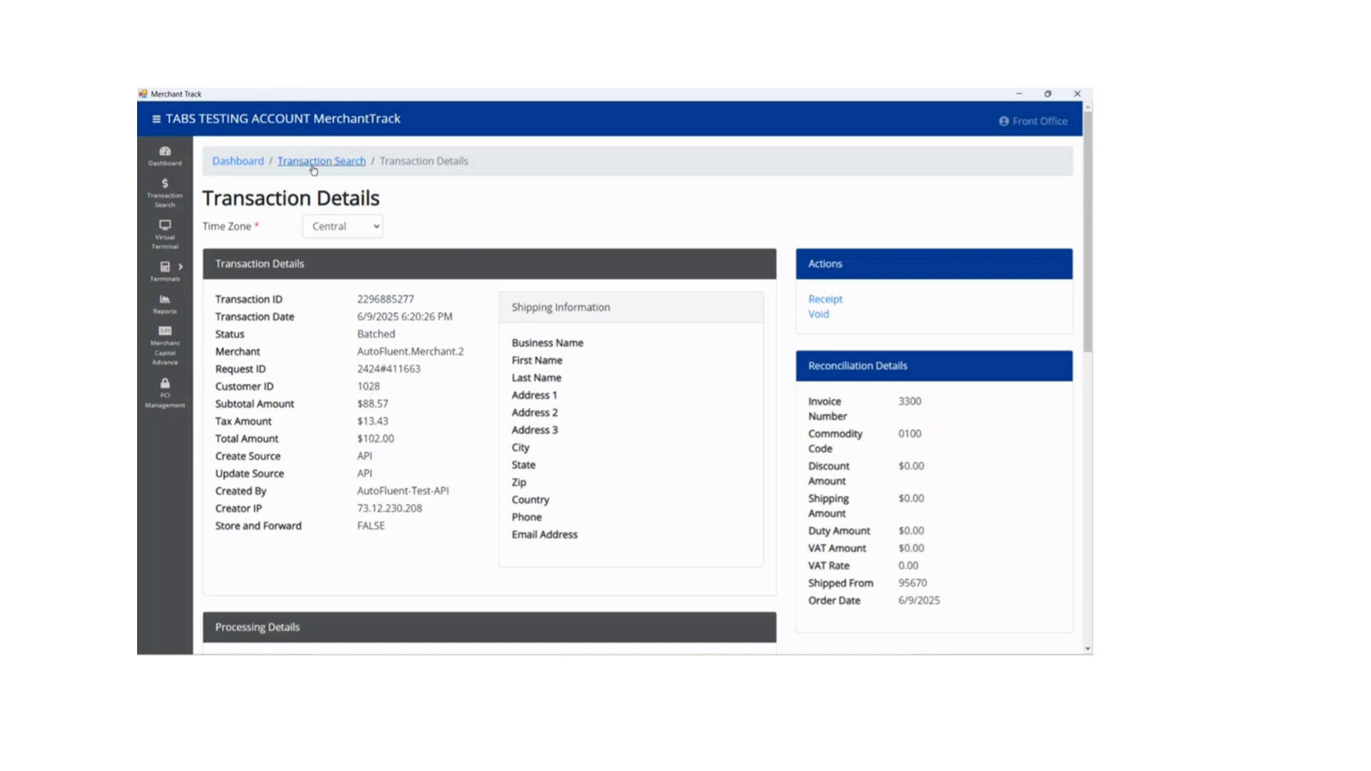
- Return to the Recent Transactions report, open the $107.00 transaction from 6/9/2025 6:25:21 PM and check its status
click(248, 168)
click(704, 336)
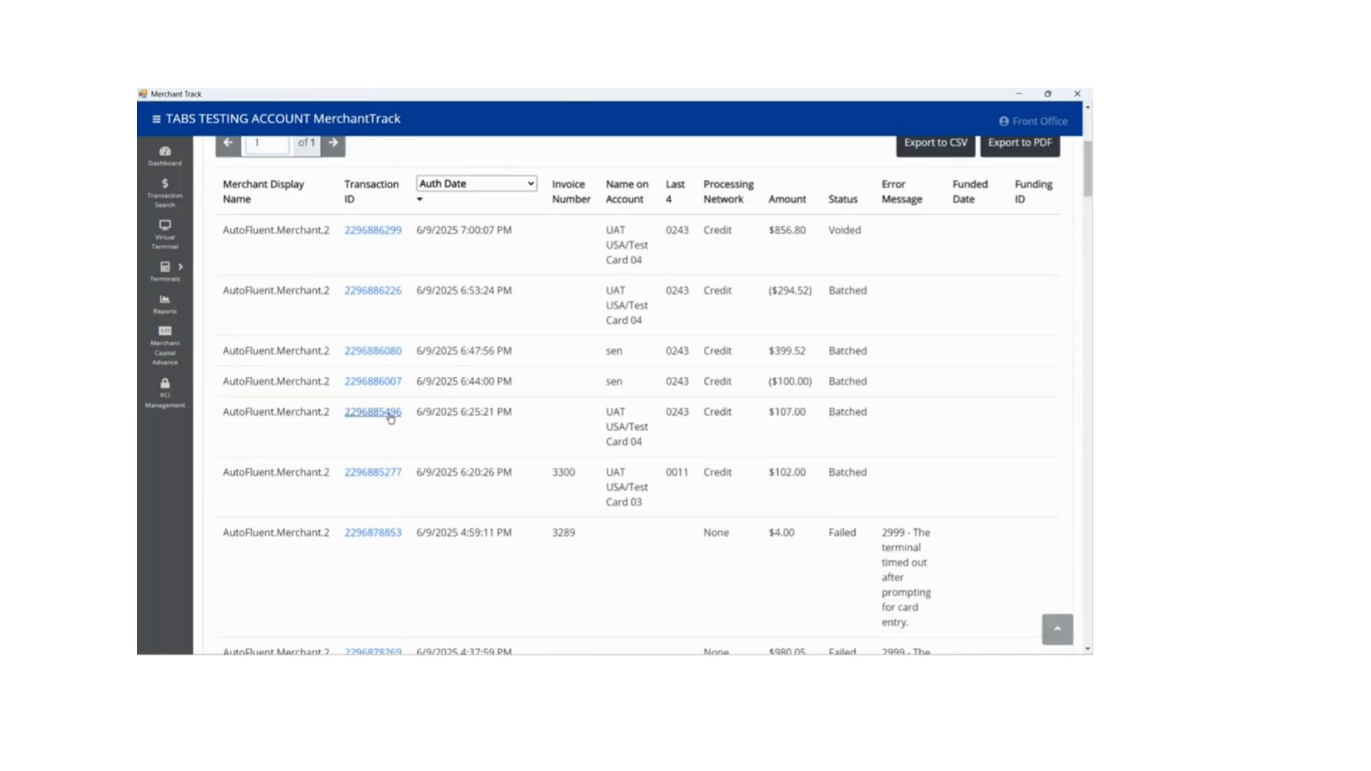
click(391, 417)
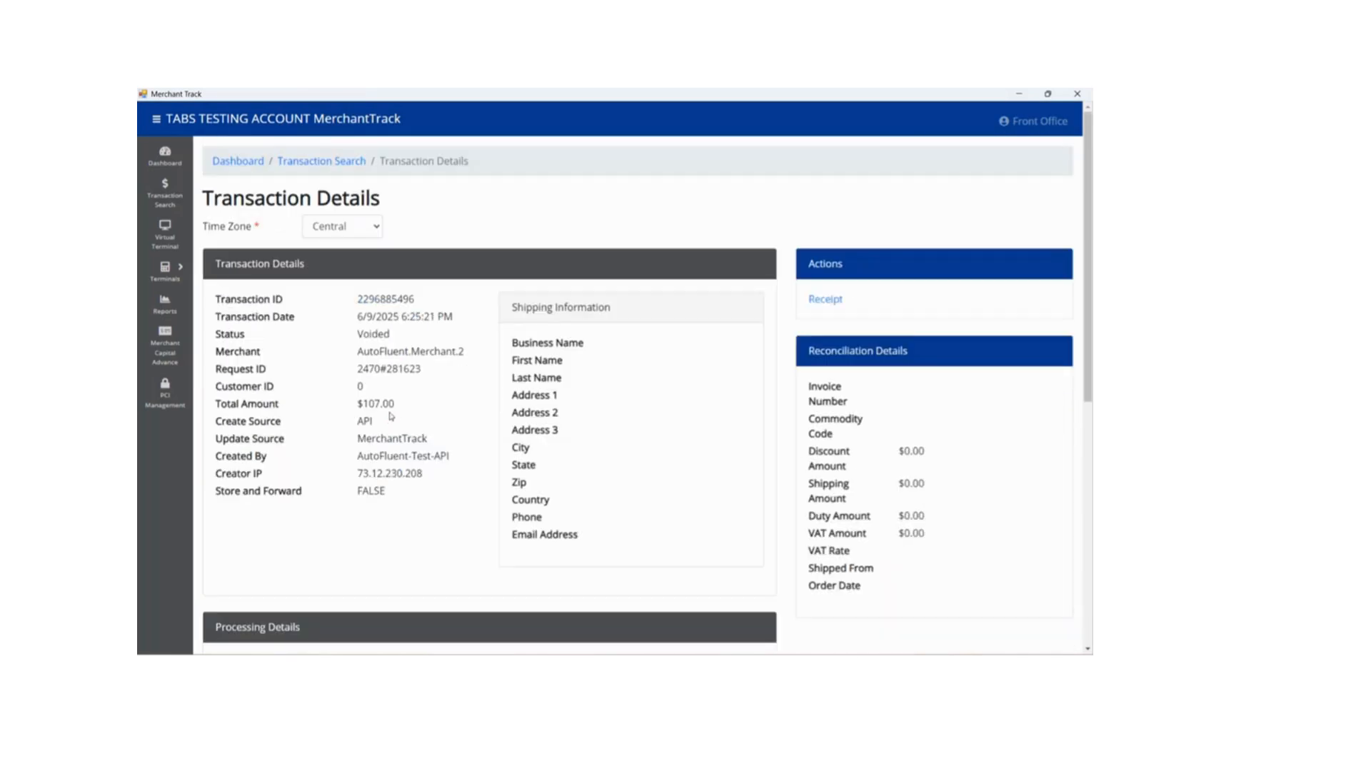
drag(412, 338, 343, 340)
click(343, 340)
- View the $107.00 transaction's receipt, maximize it to review the transaction type, status and amounts, then close it
click(825, 300)
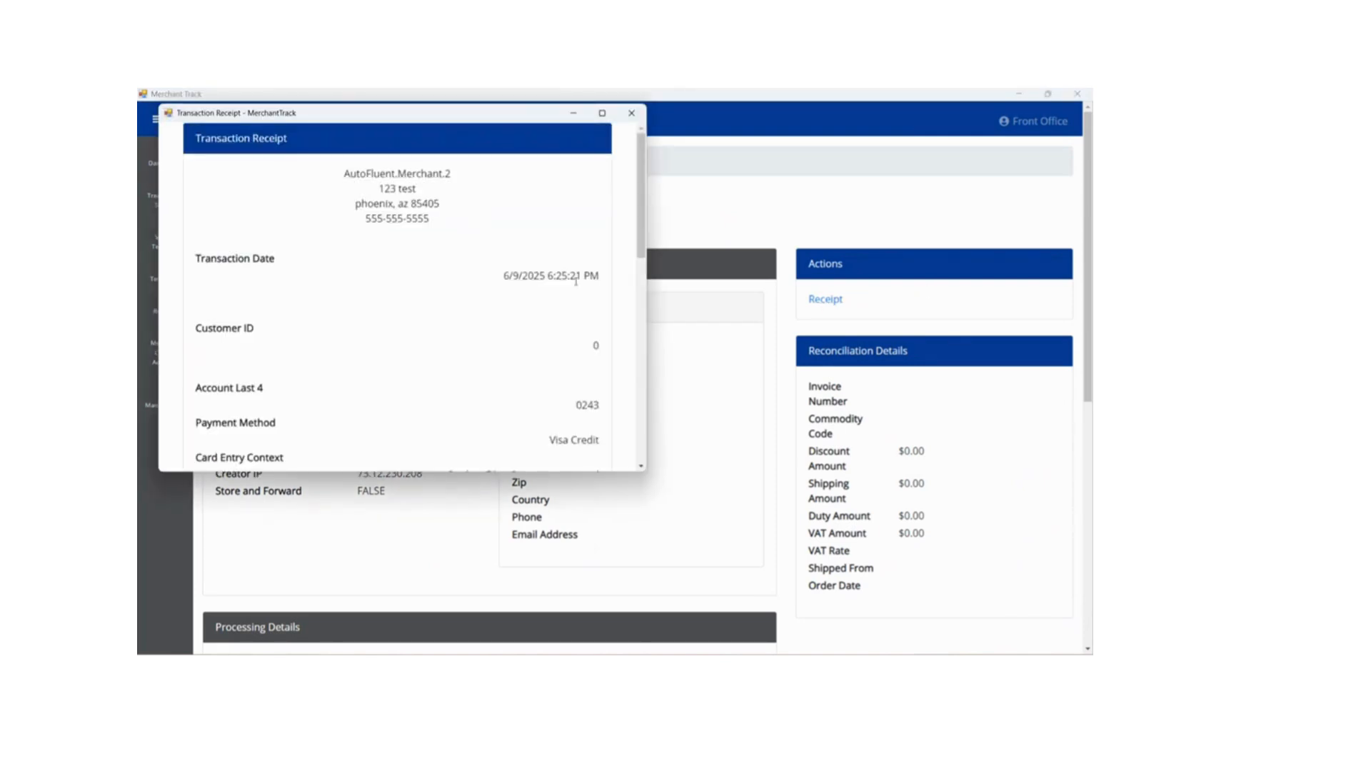
scroll(501, 279, down, 3)
scroll(501, 280, down, 5)
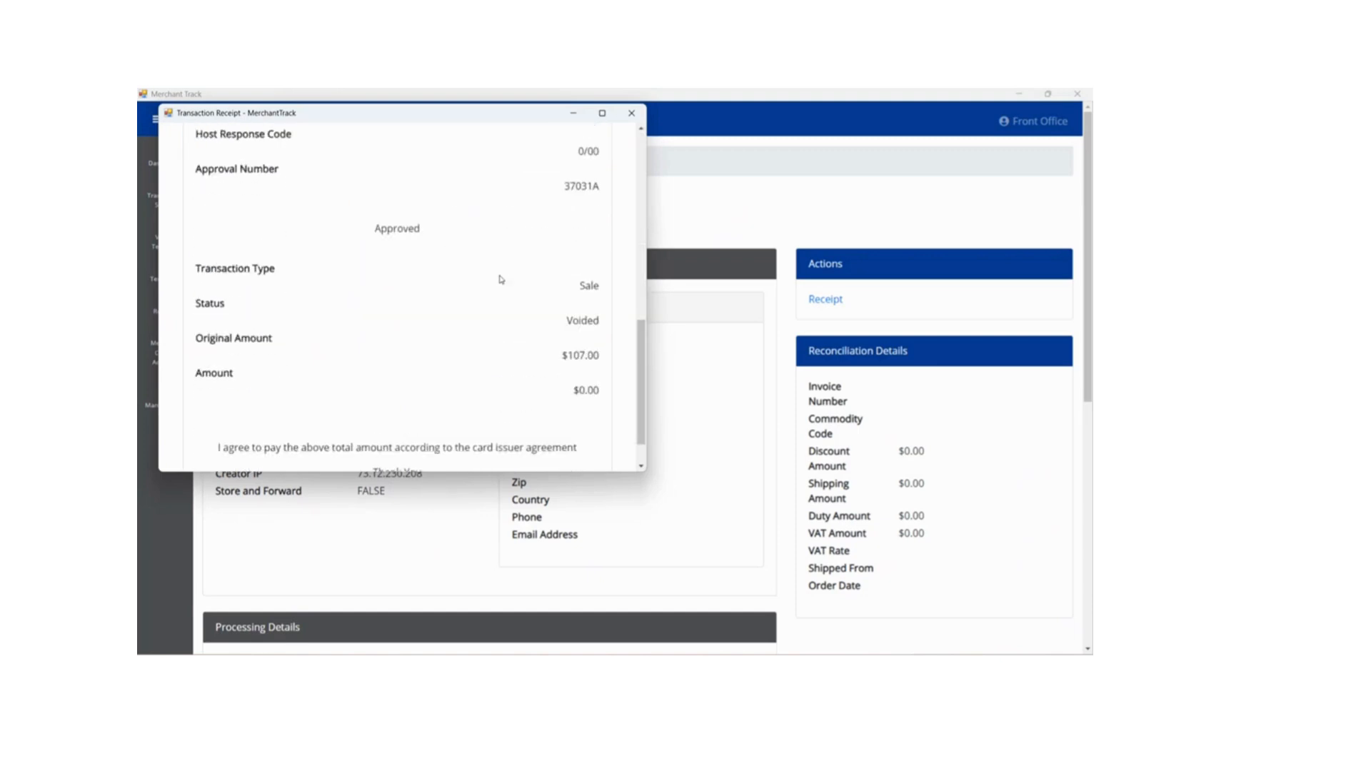
scroll(501, 280, down, 1)
drag(560, 278, 605, 278)
click(499, 286)
scroll(499, 286, up, 10)
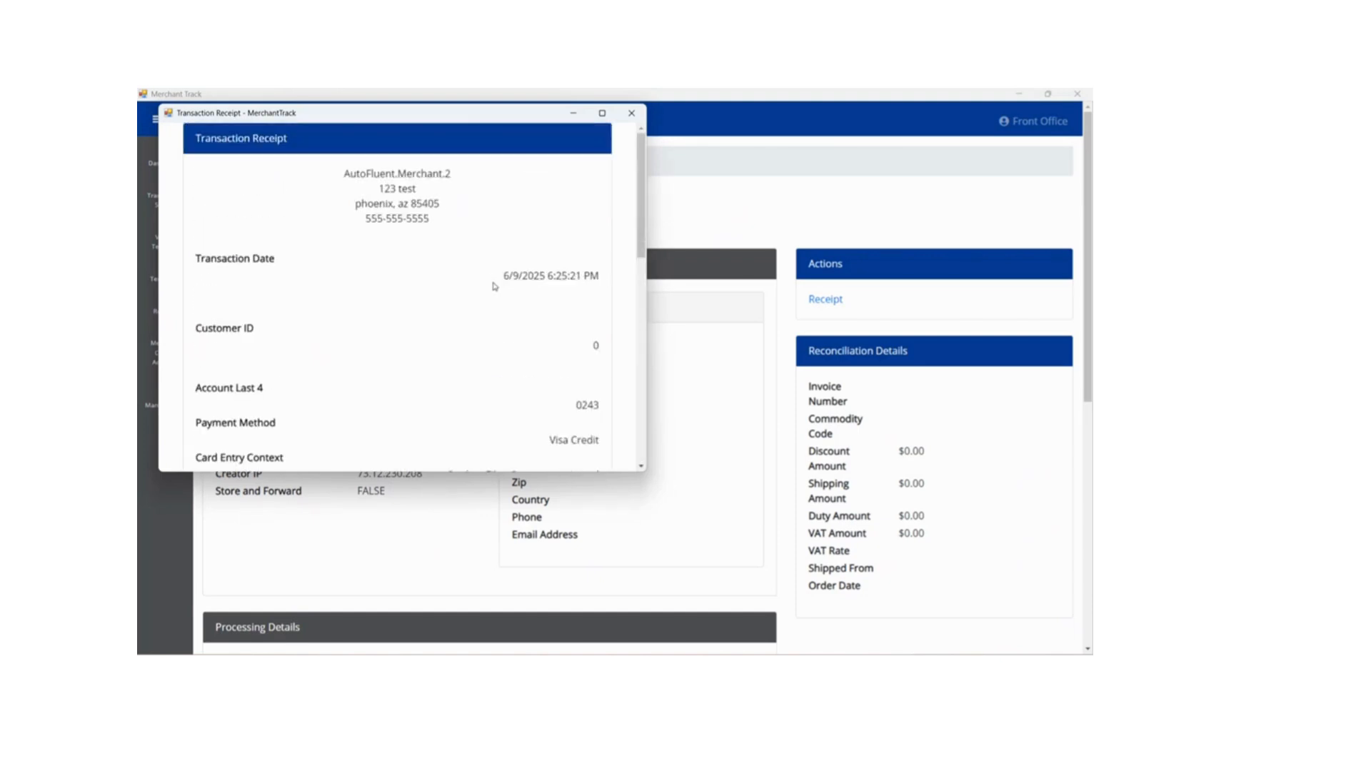
click(602, 113)
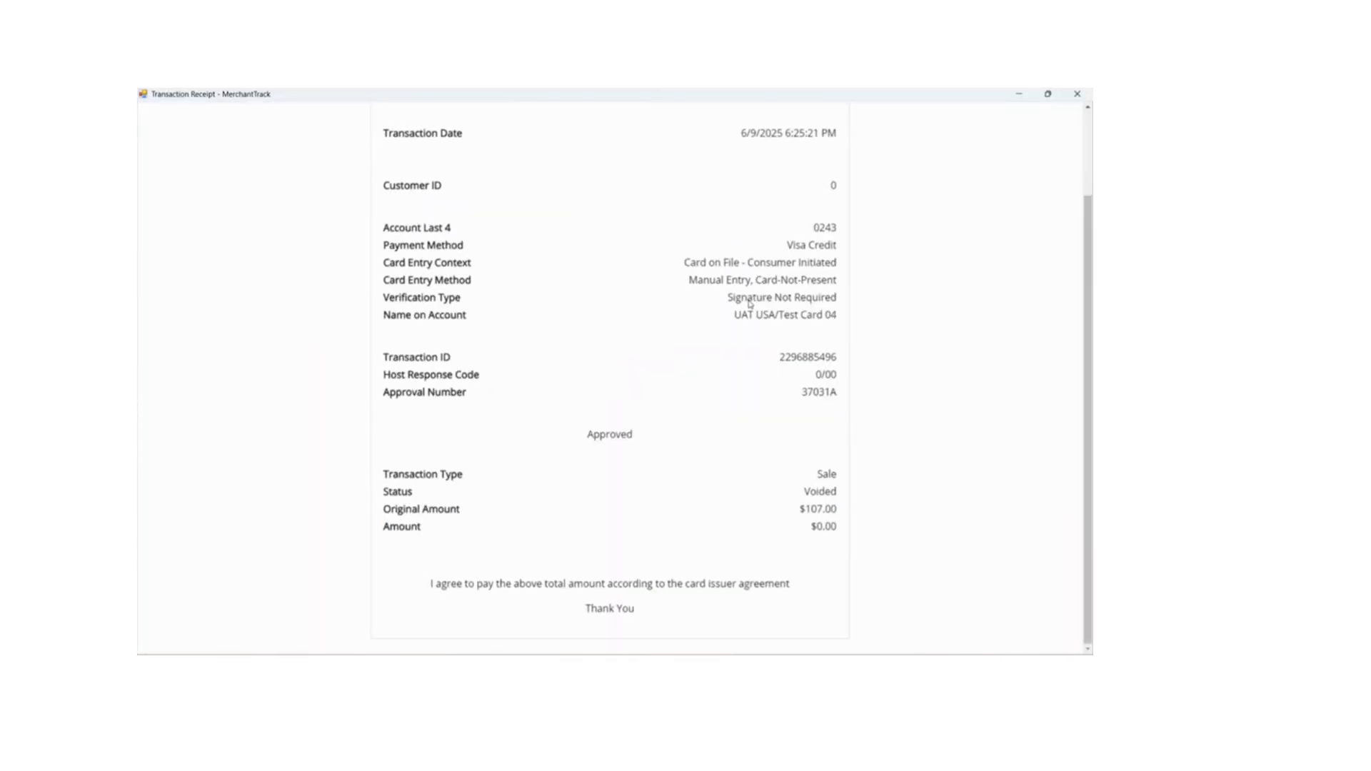
click(1077, 94)
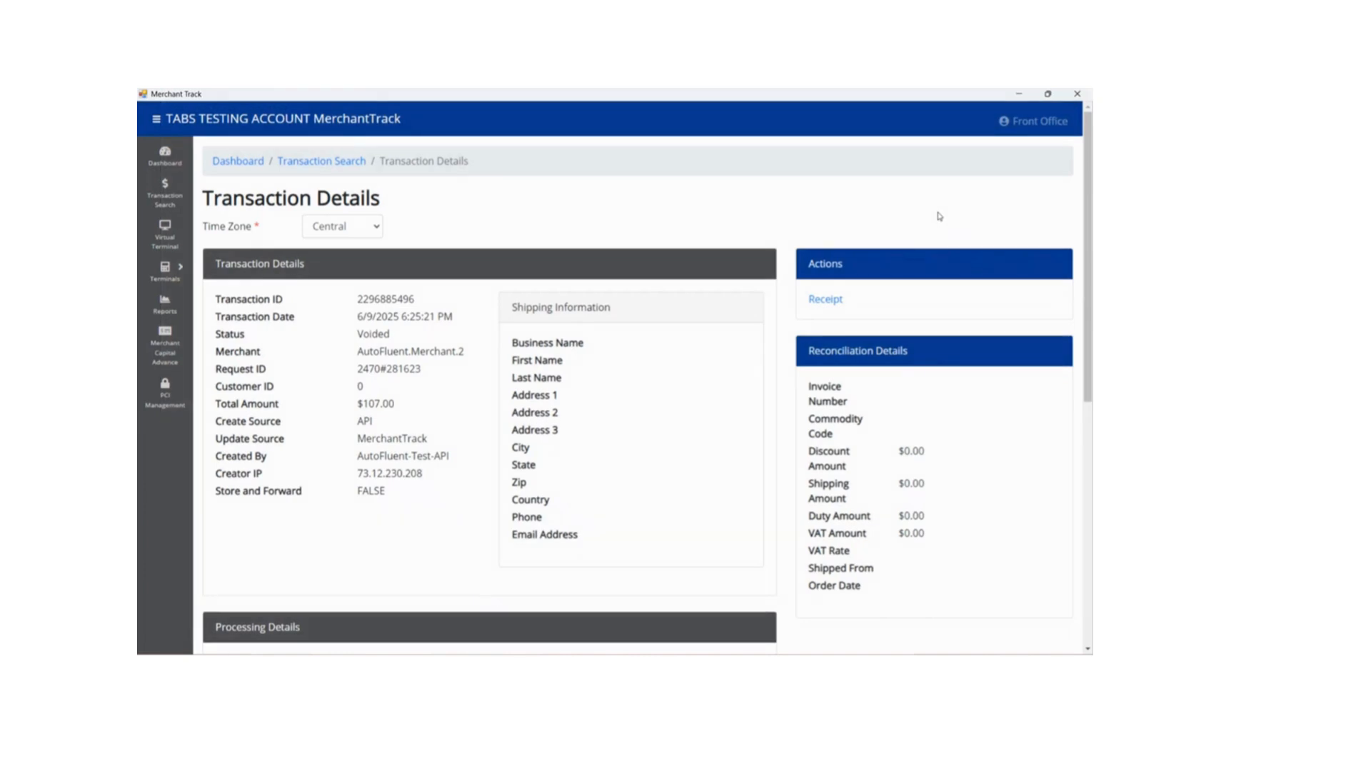